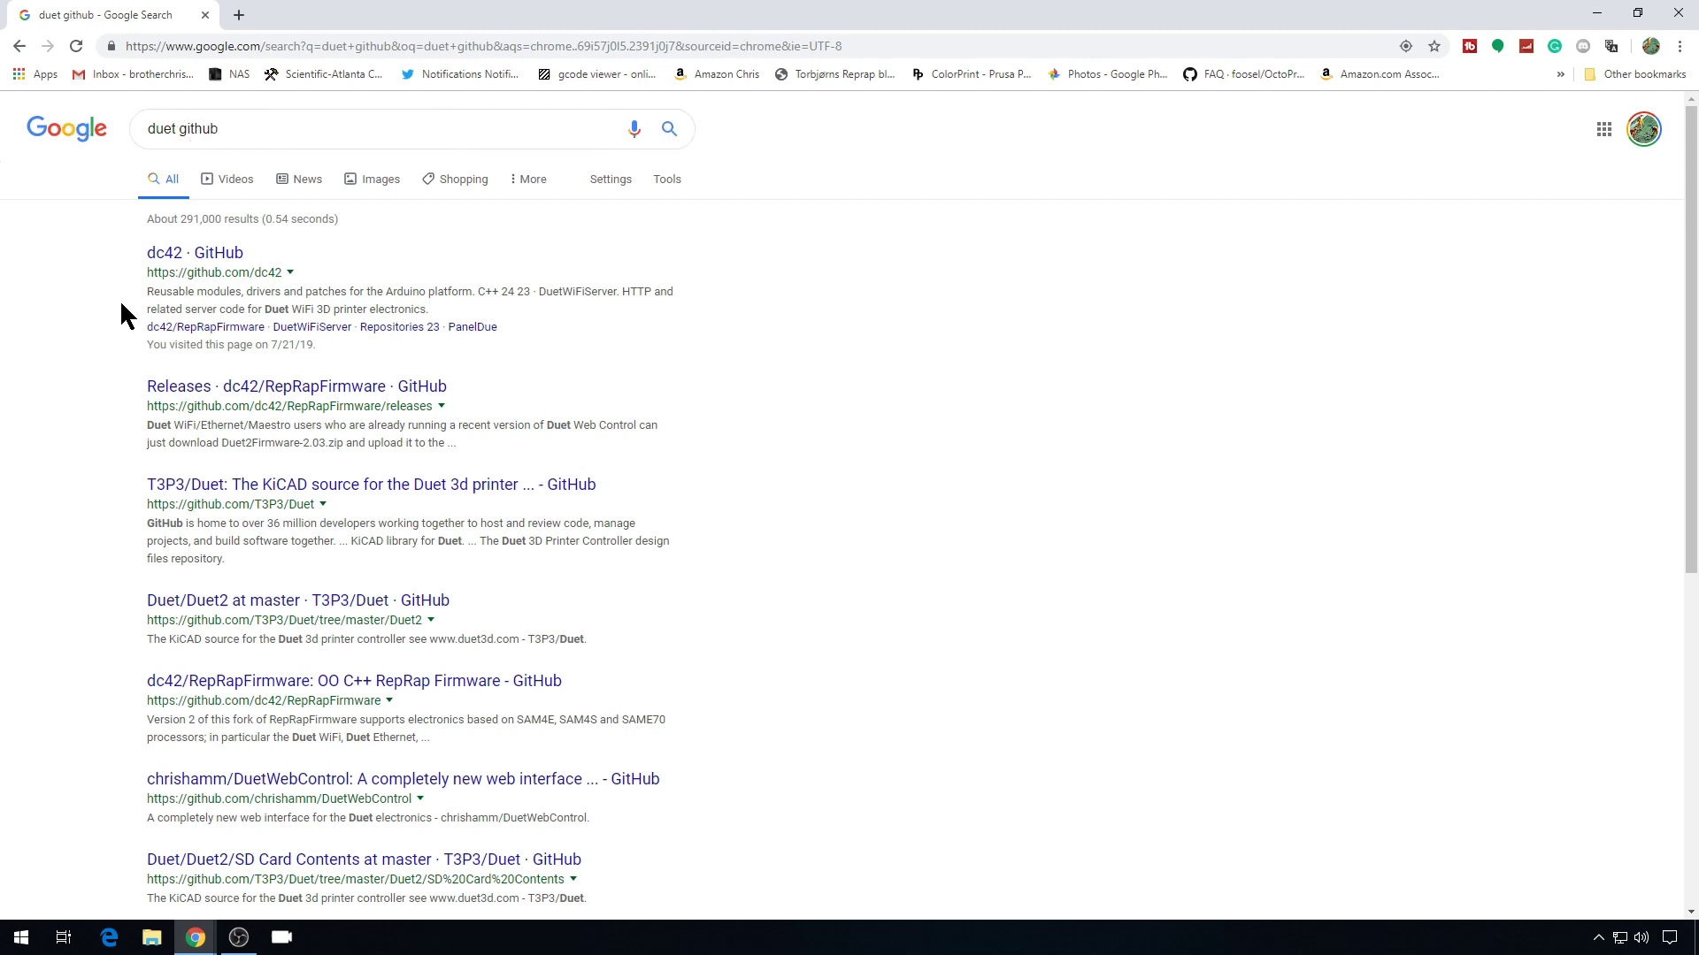
- Open the dc42 GitHub profile from the 'duet github' search results
left_click(228, 262)
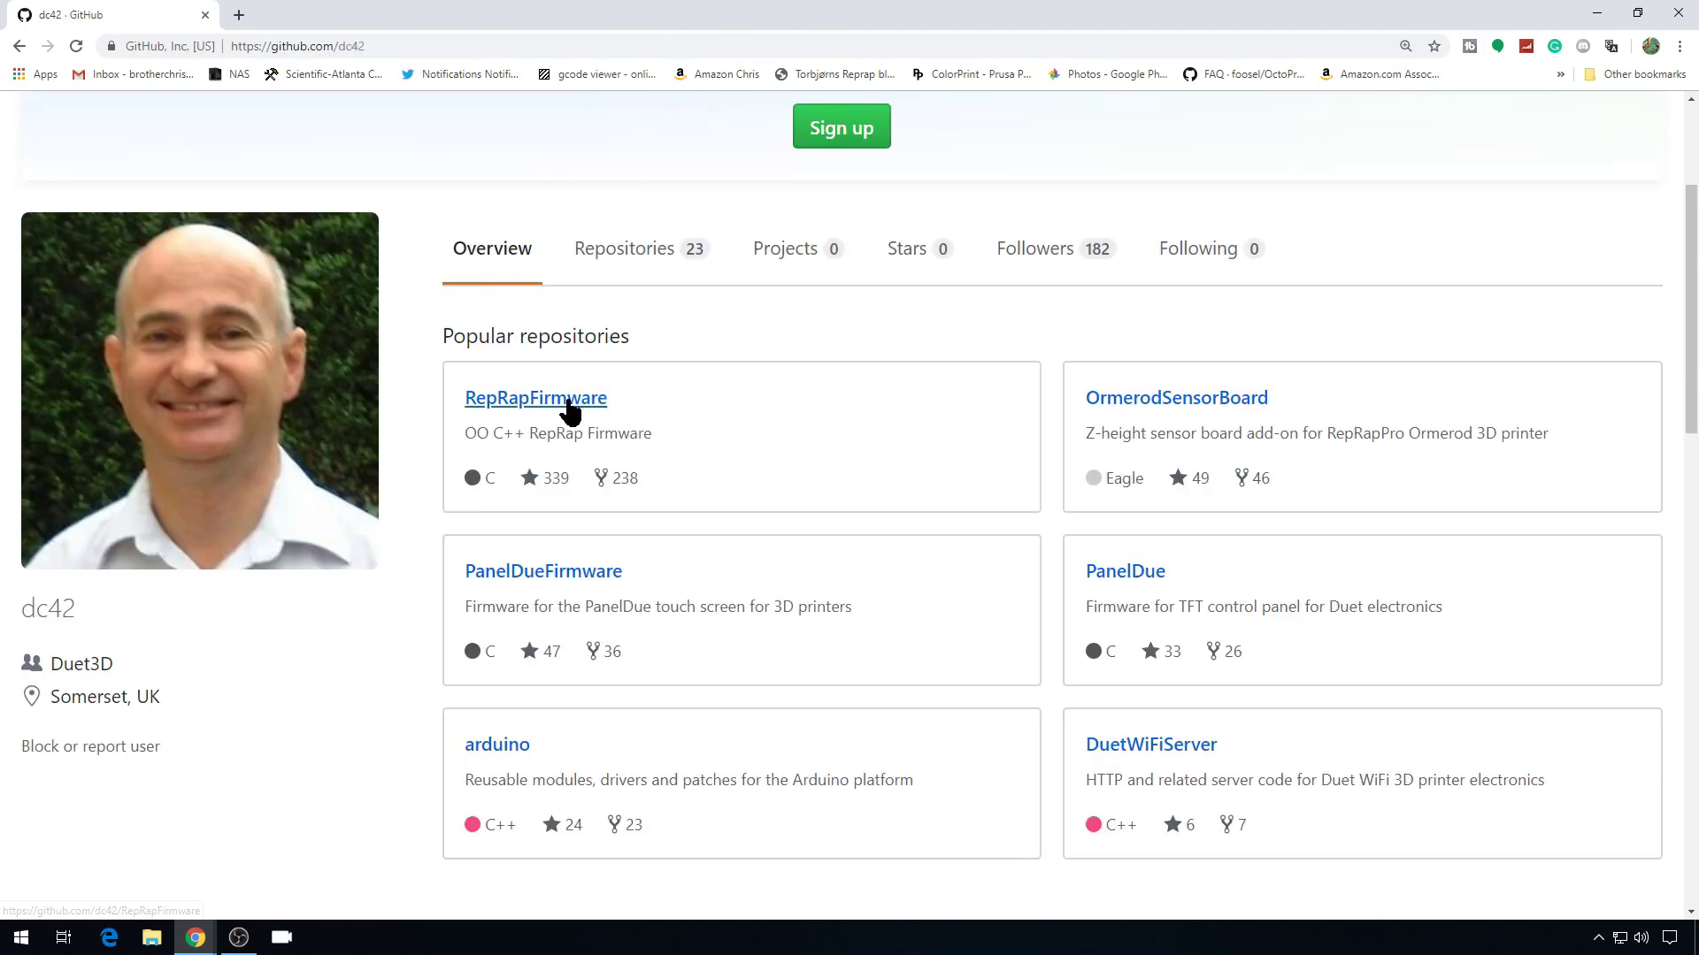
- In the RepRapFirmware releases, download Duet2Firmware-2.03.zip from Release 2.03's assets
left_click(569, 409)
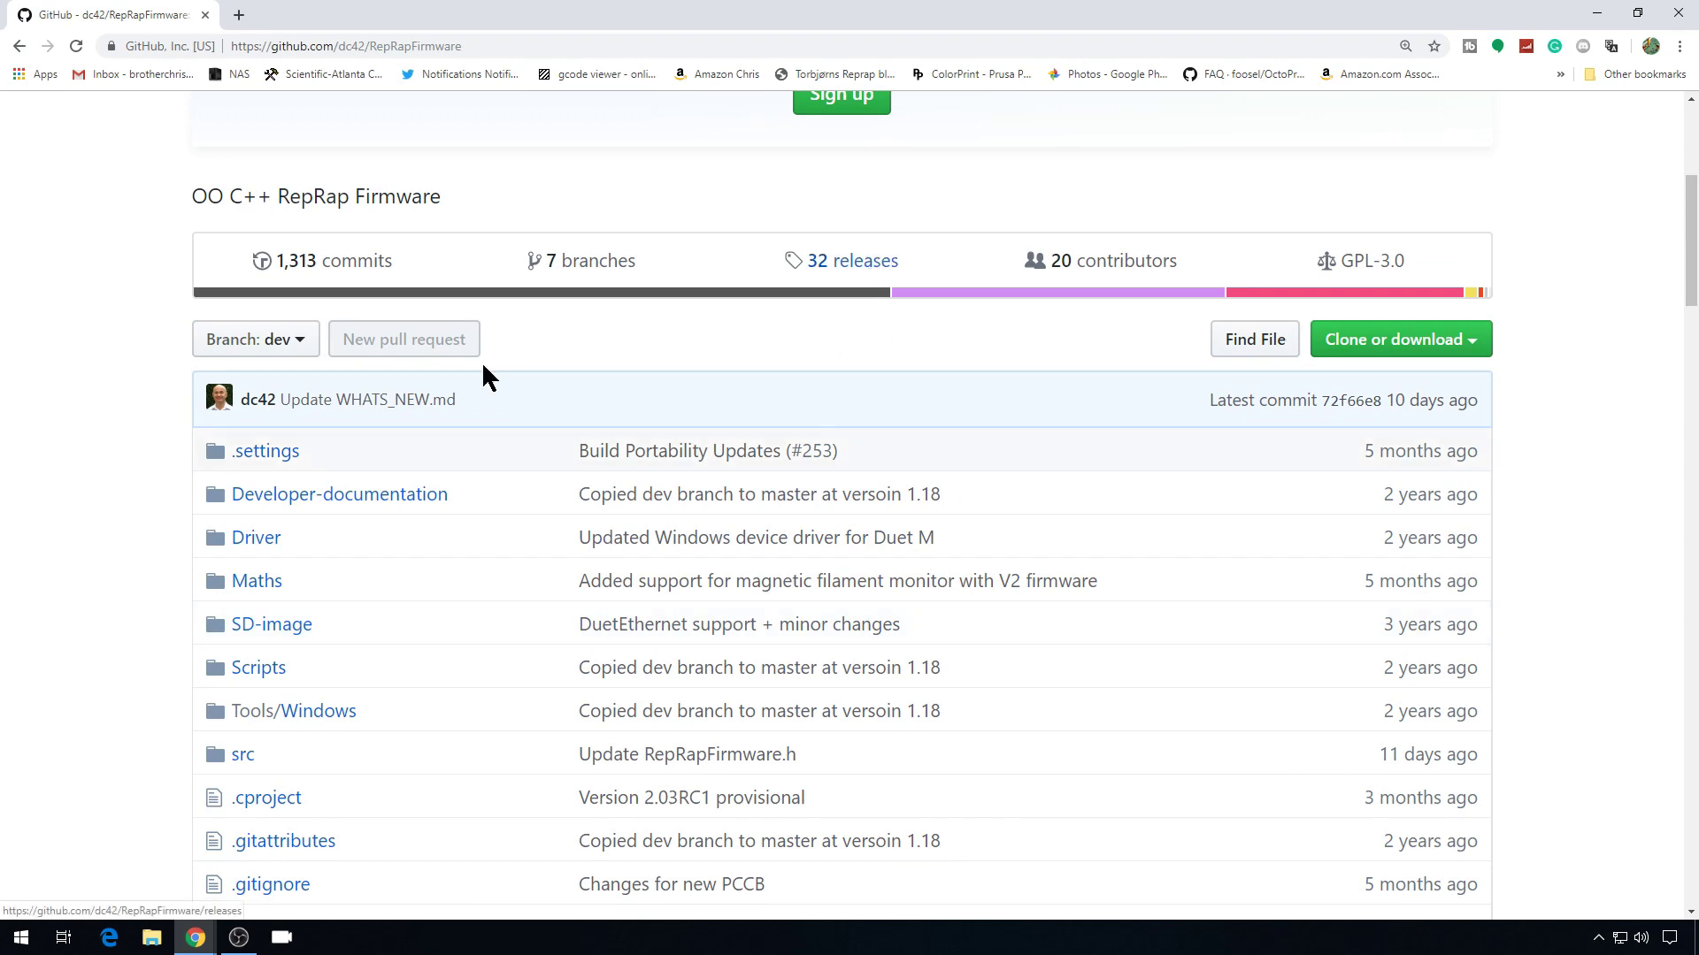
left_click(865, 264)
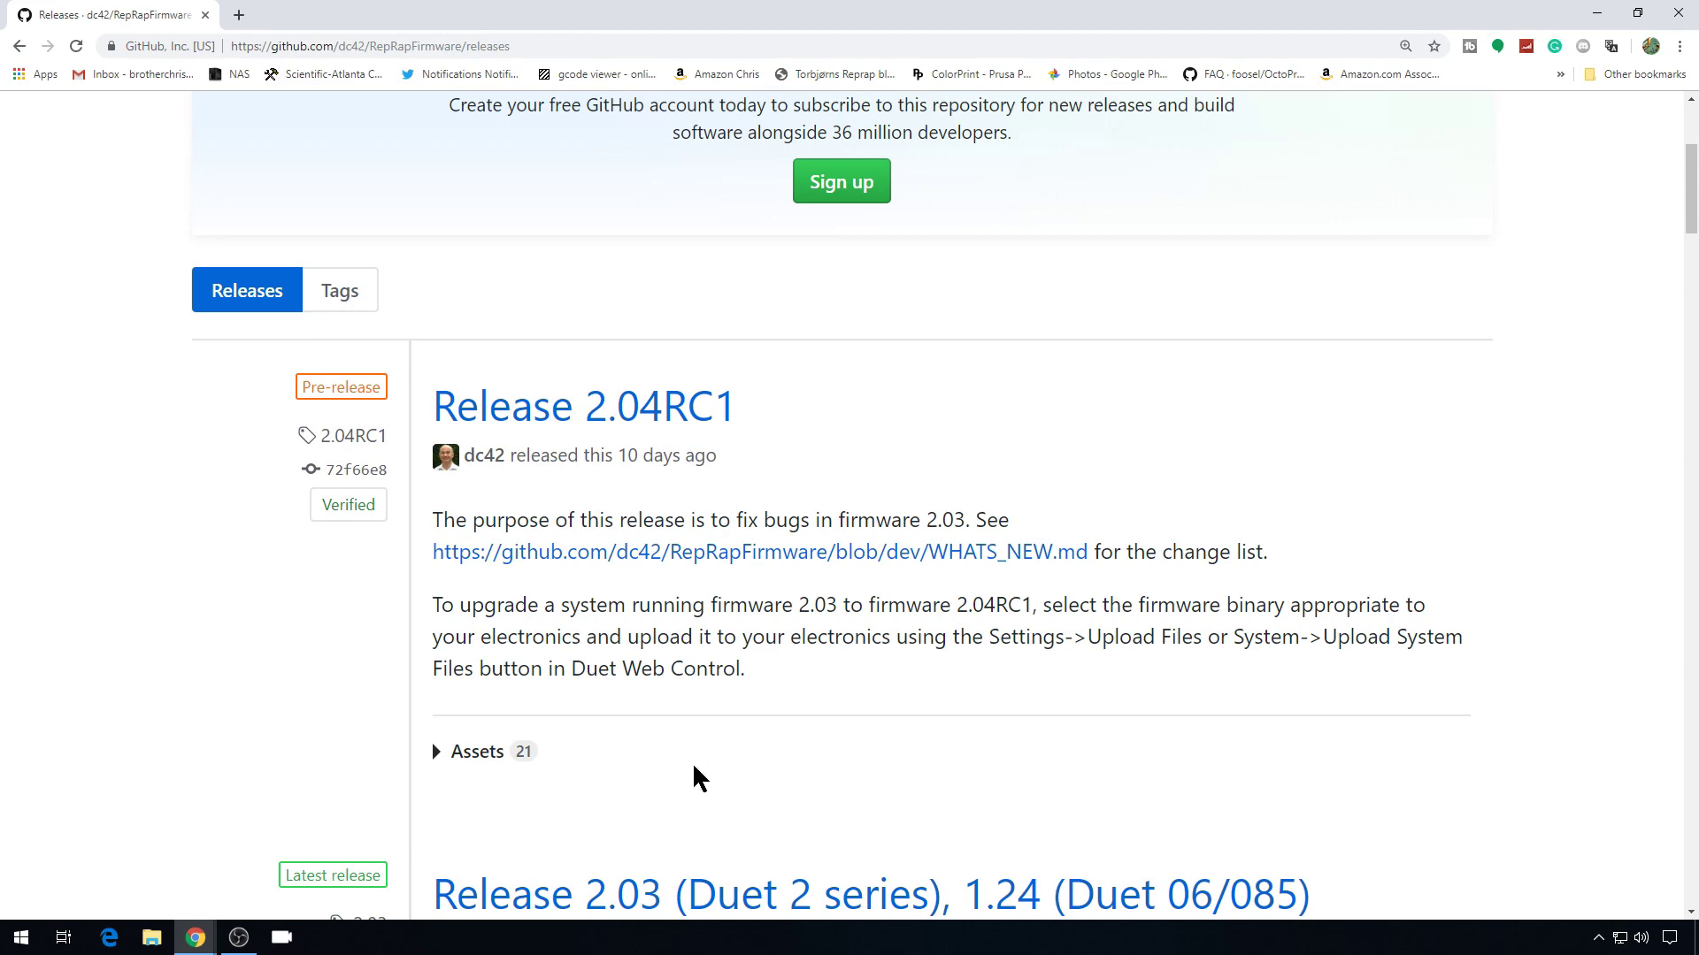
scroll(694, 768, "down", 7)
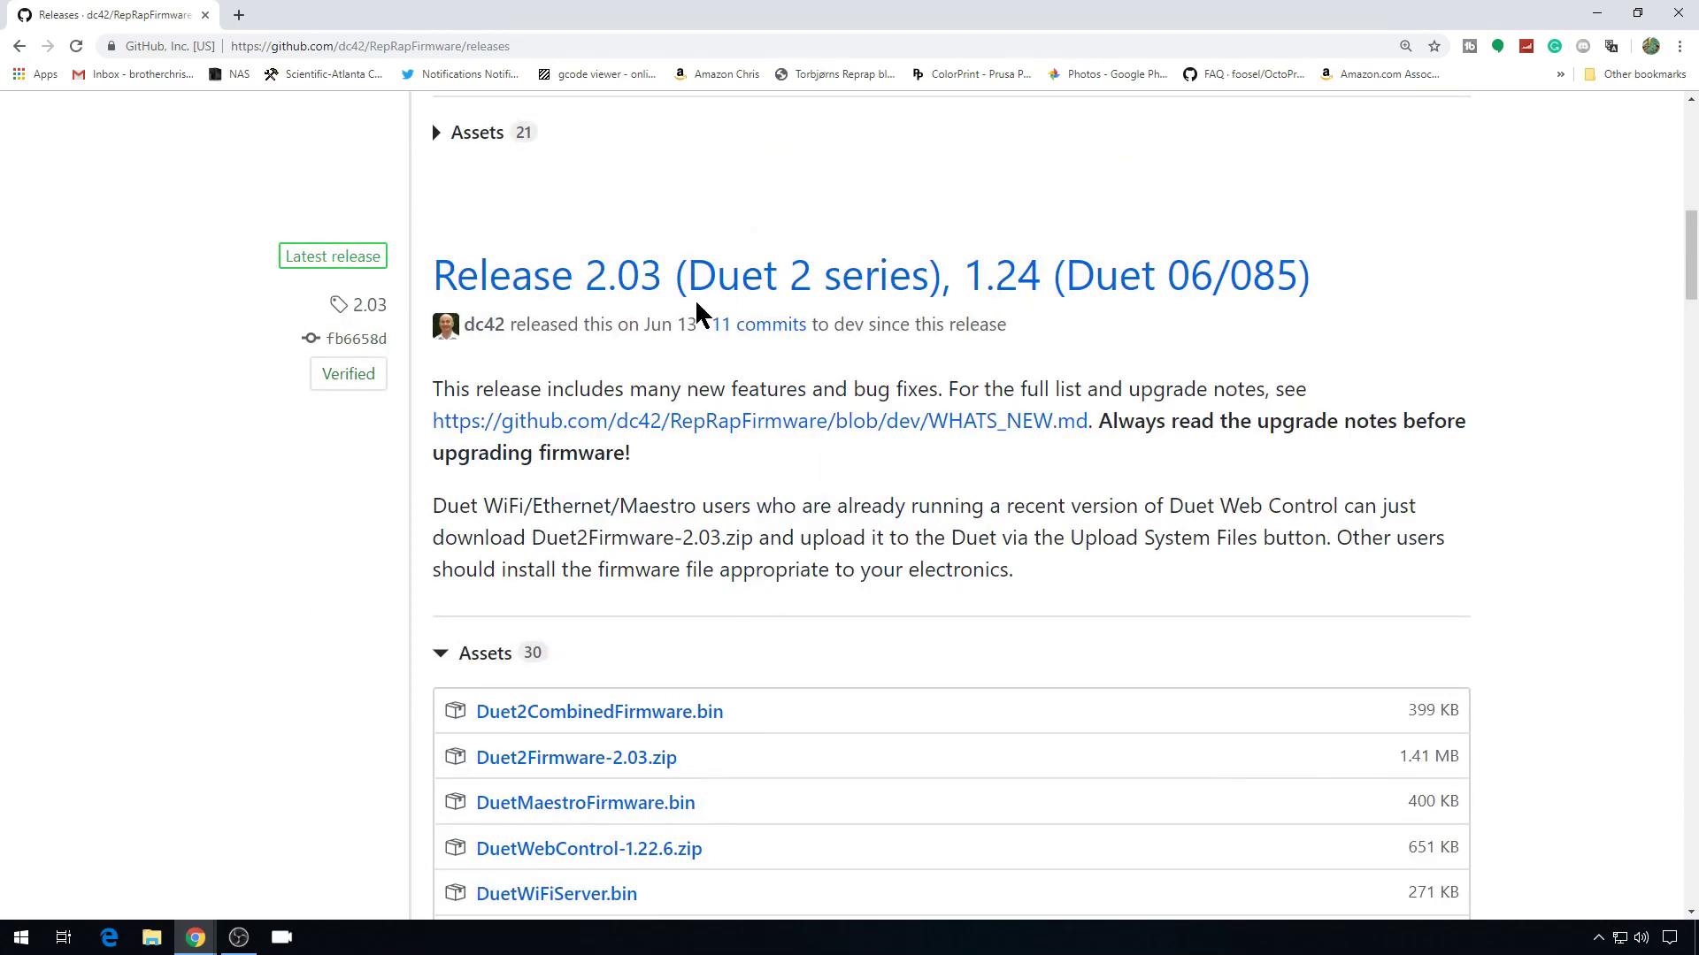
scroll(697, 311, "down", 1)
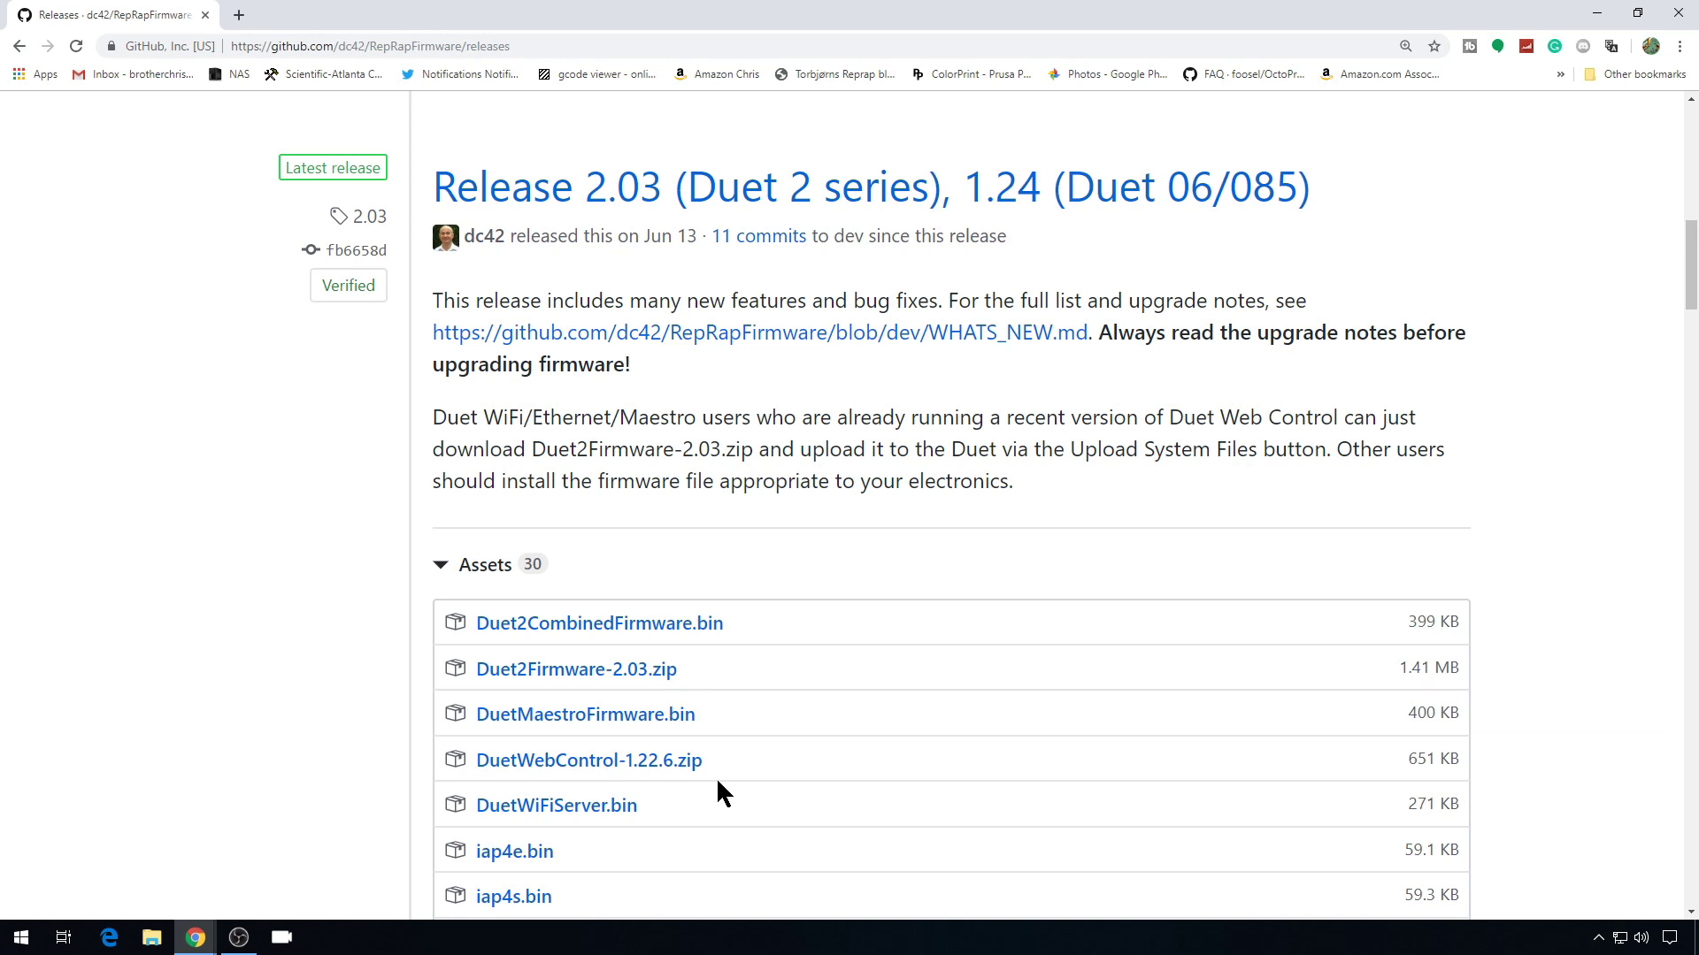
left_click(643, 672)
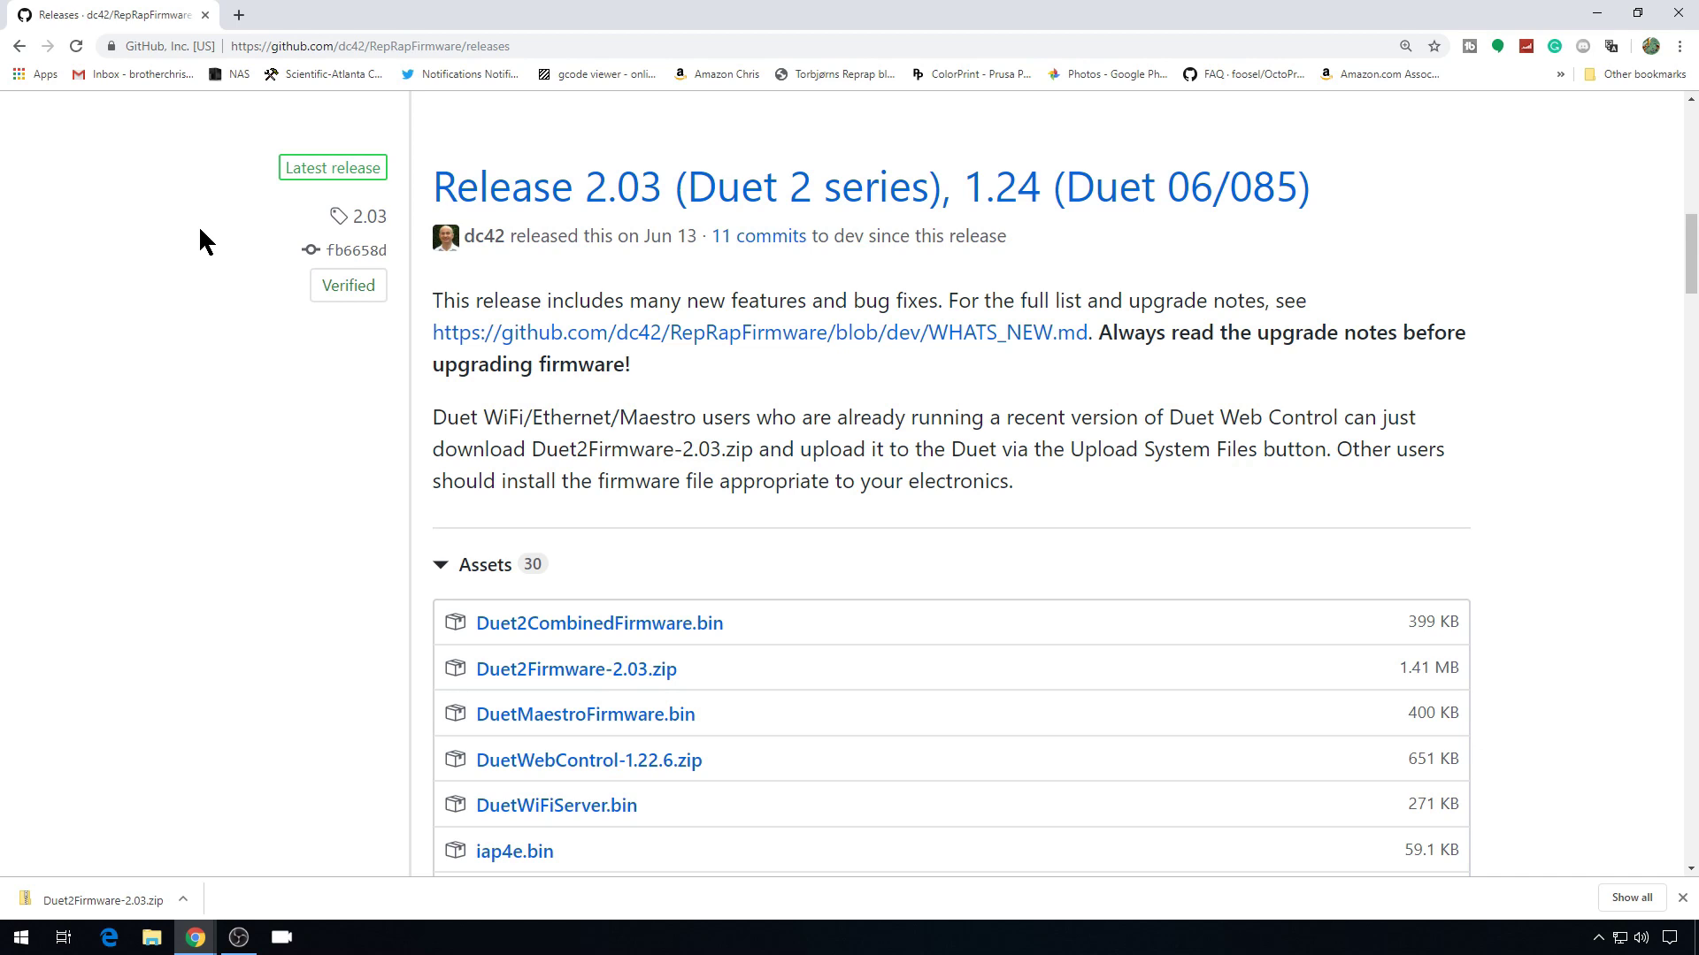
- Load the printer at 192.168.1.187 in a new tab and show its Settings page
left_click(238, 14)
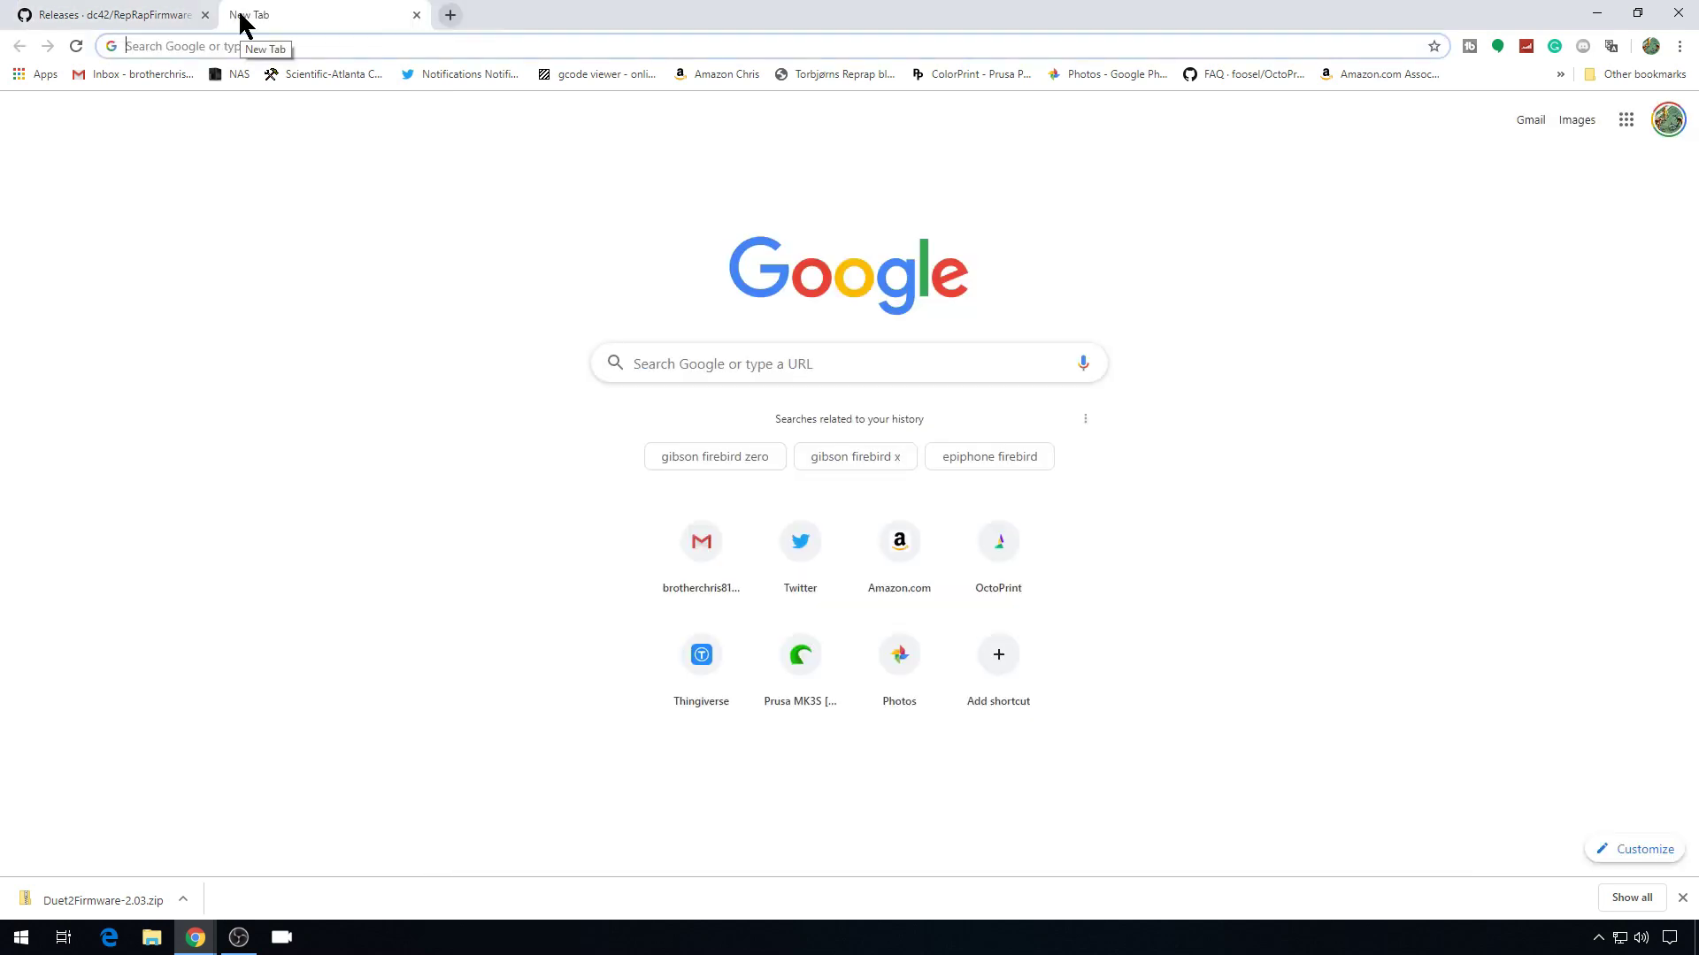
type("192.168.1.184")
key("BackSpace")
key("BackSpace")
type("87")
key("Return")
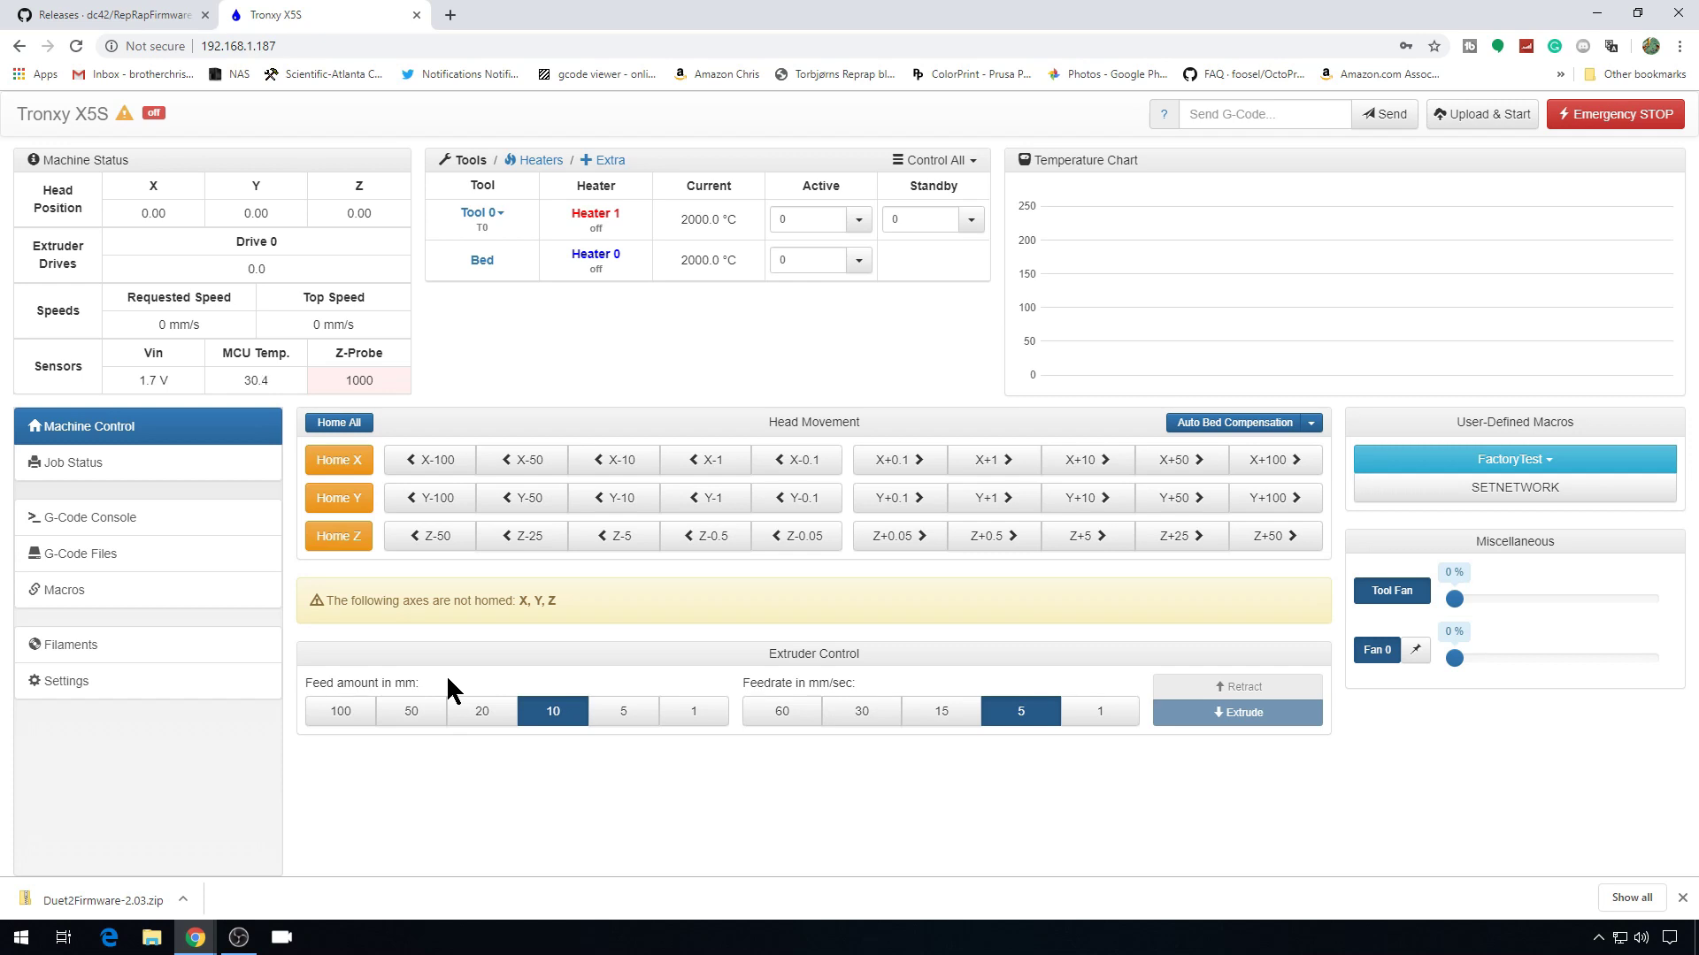
left_click(62, 692)
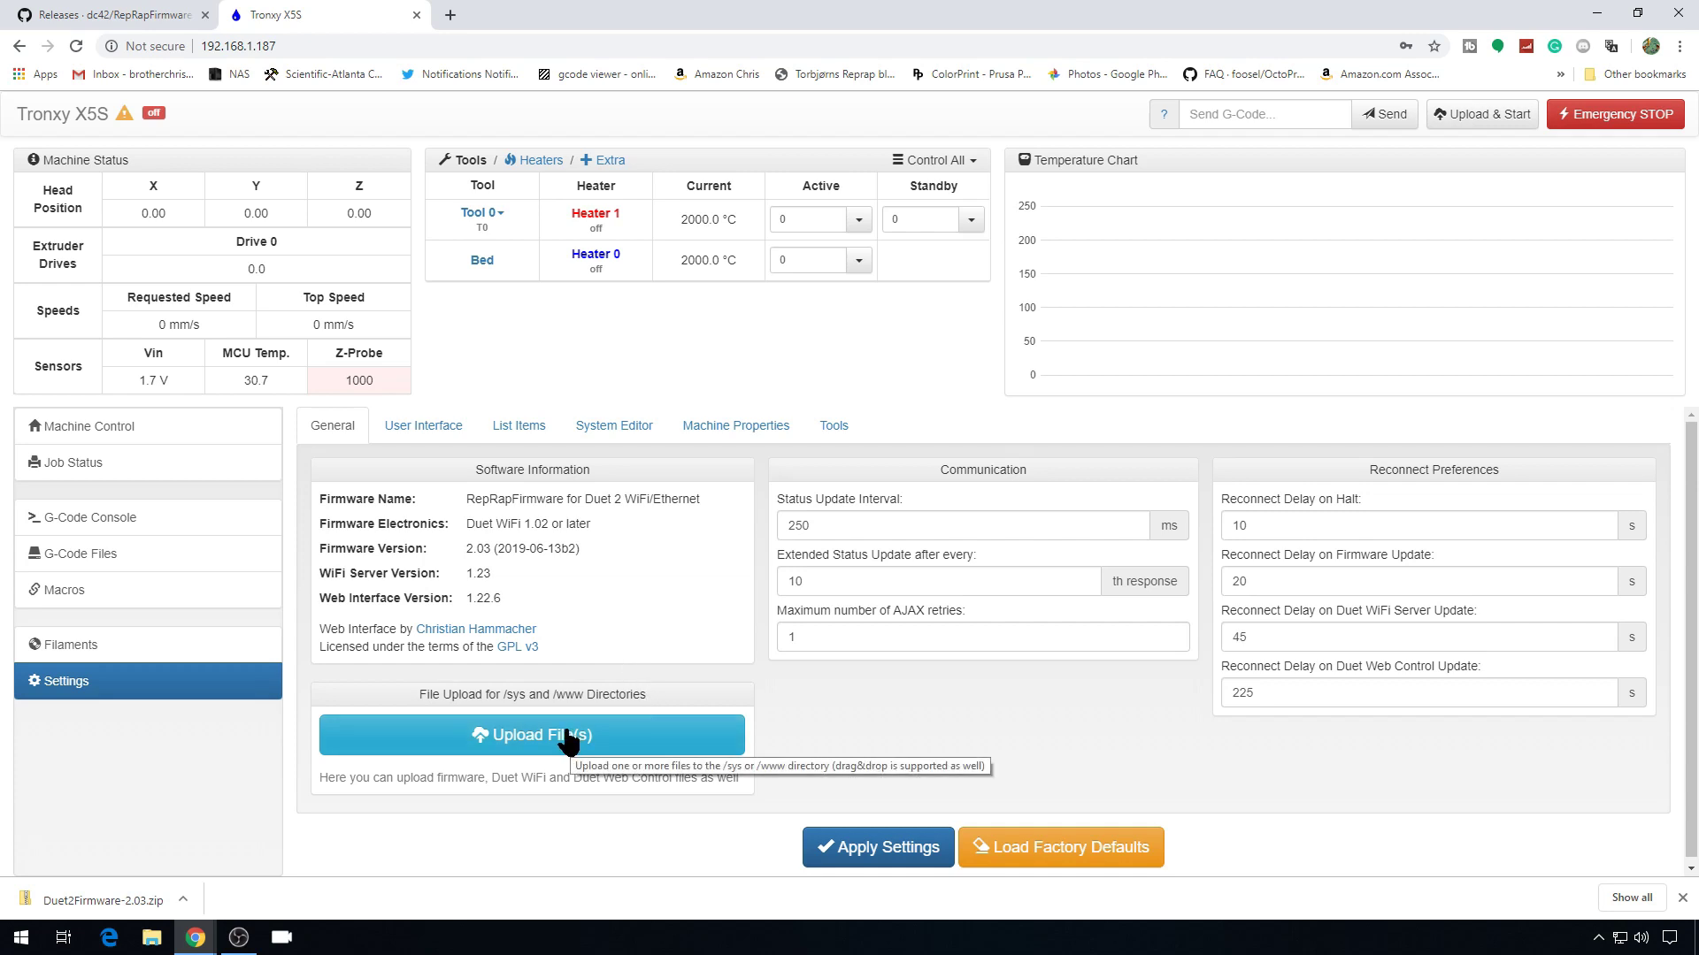
- Upload Duet2Firmware-2.03.zip from the Downloads folder to the board
left_click(495, 734)
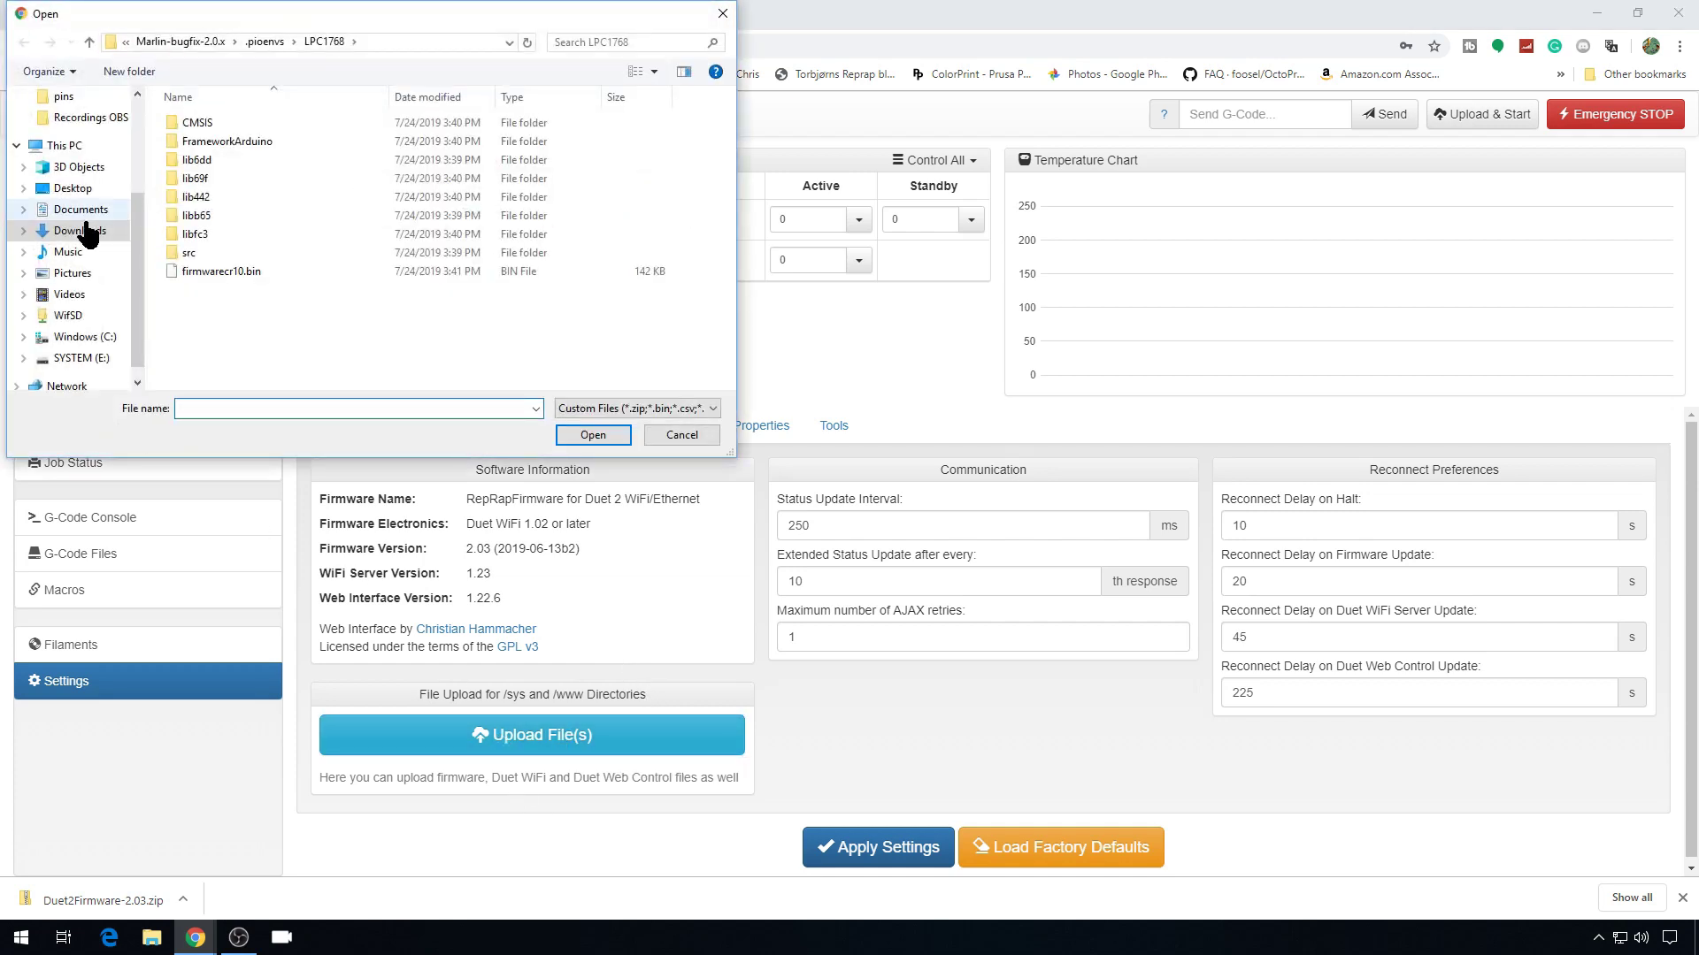
left_click(85, 232)
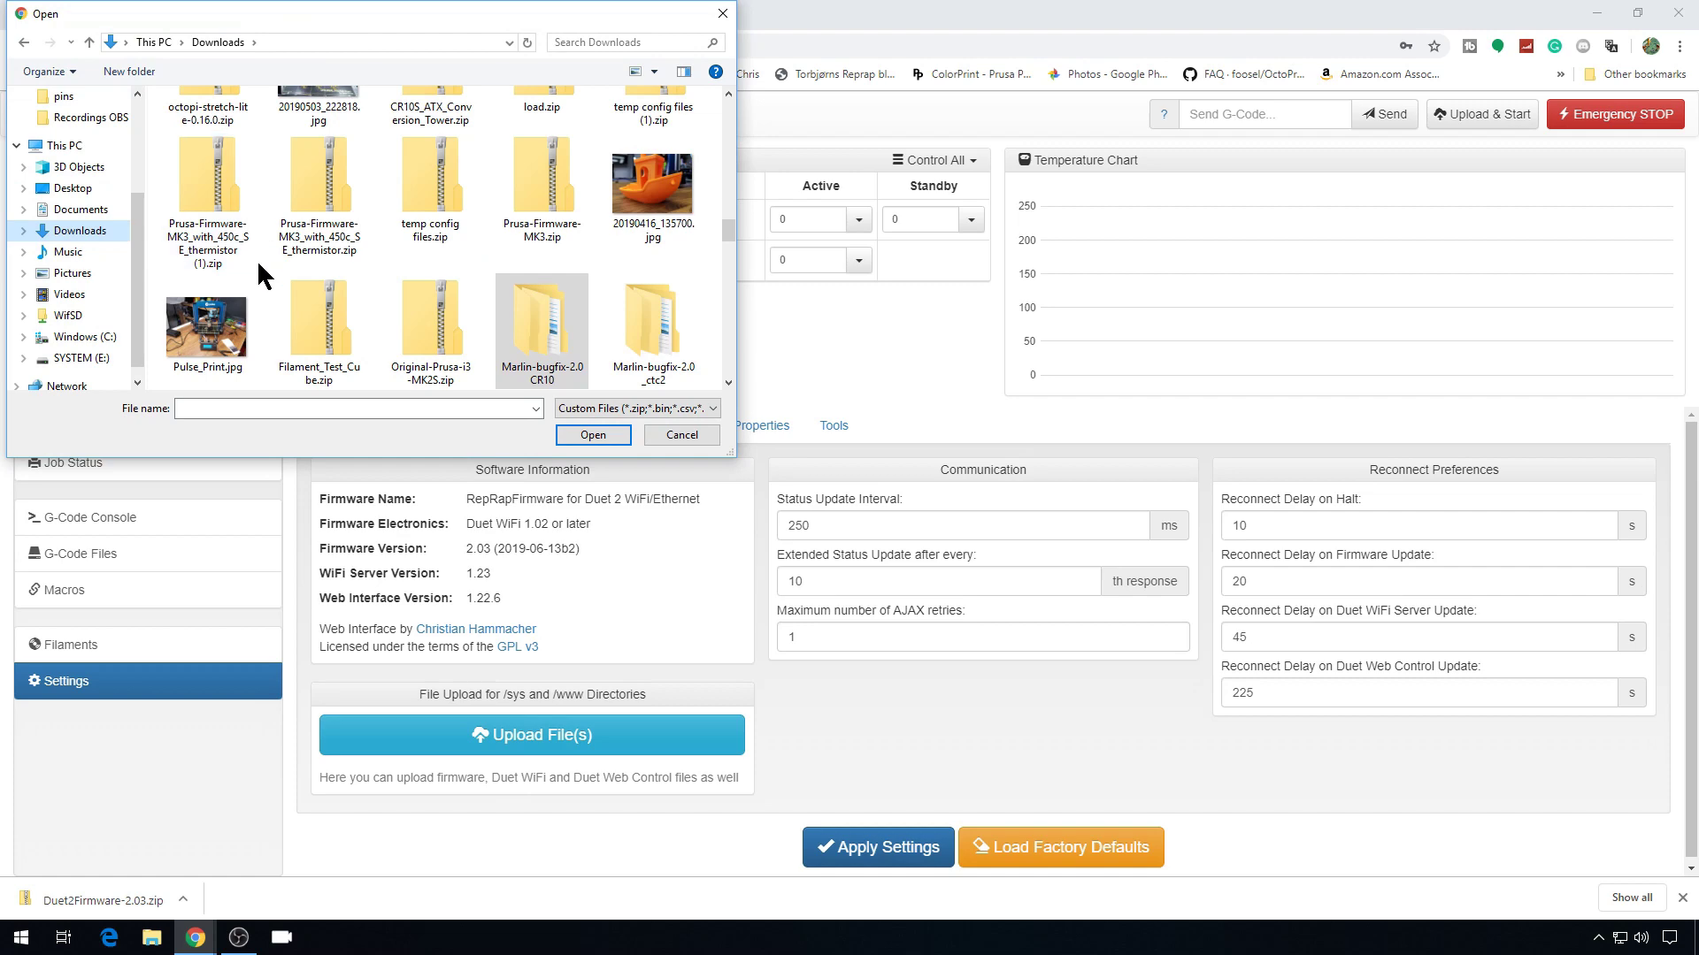
scroll(257, 277, "up", 5)
key("Down")
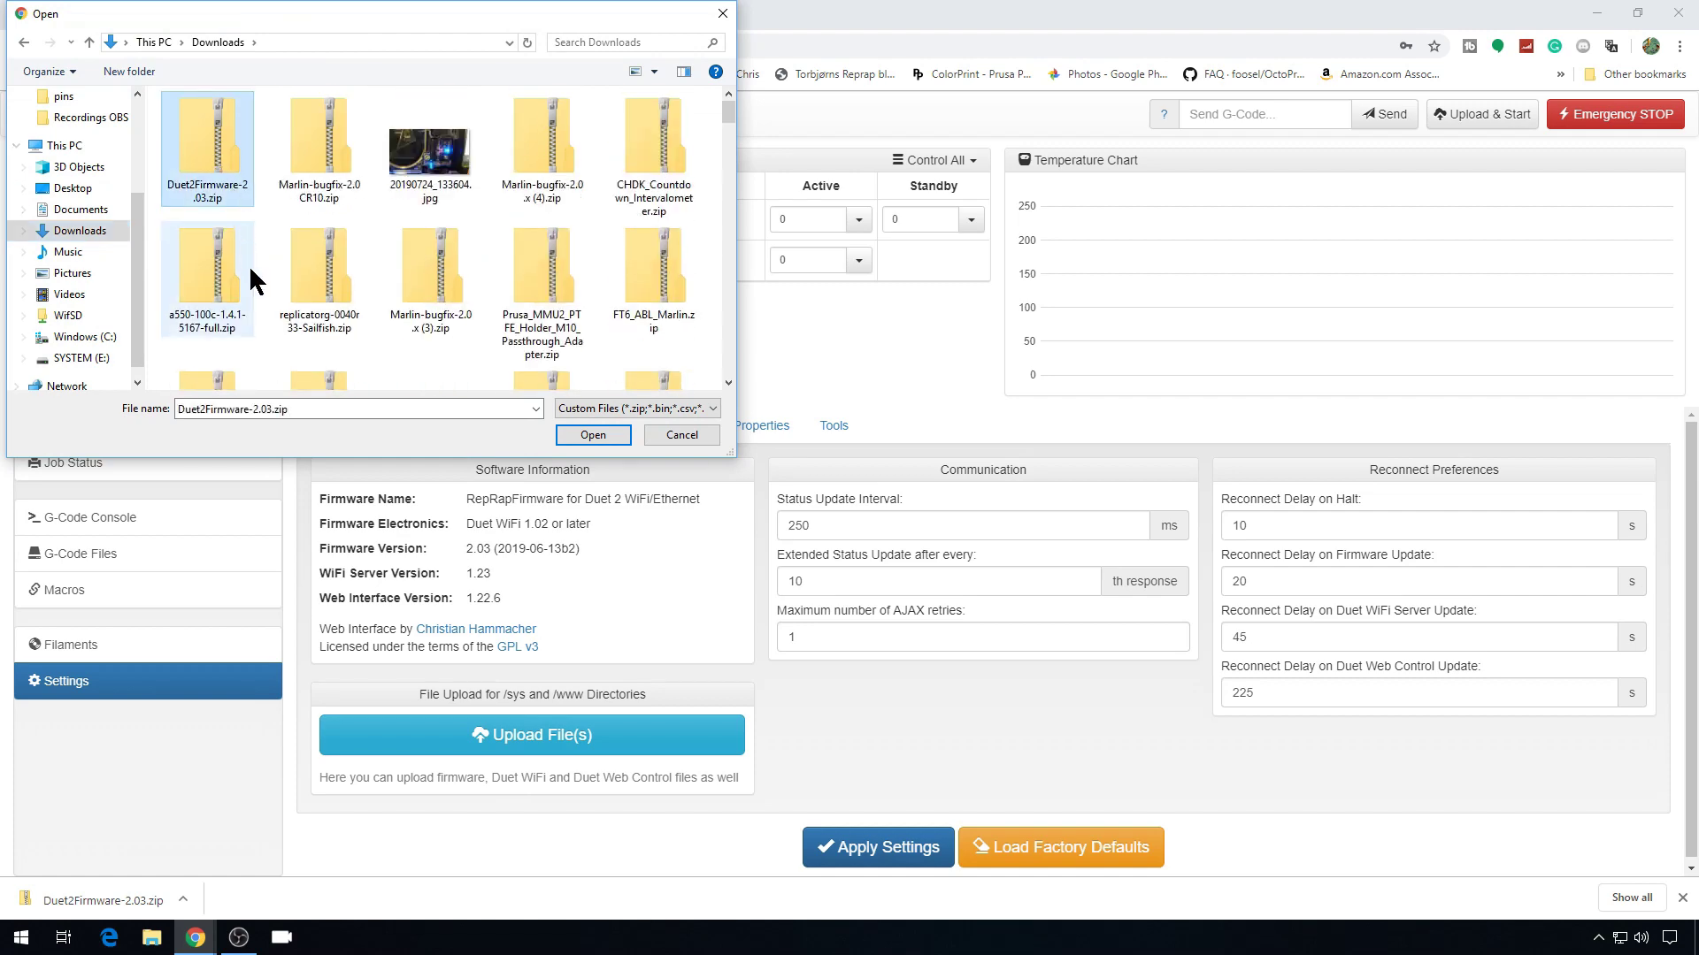
left_click(610, 434)
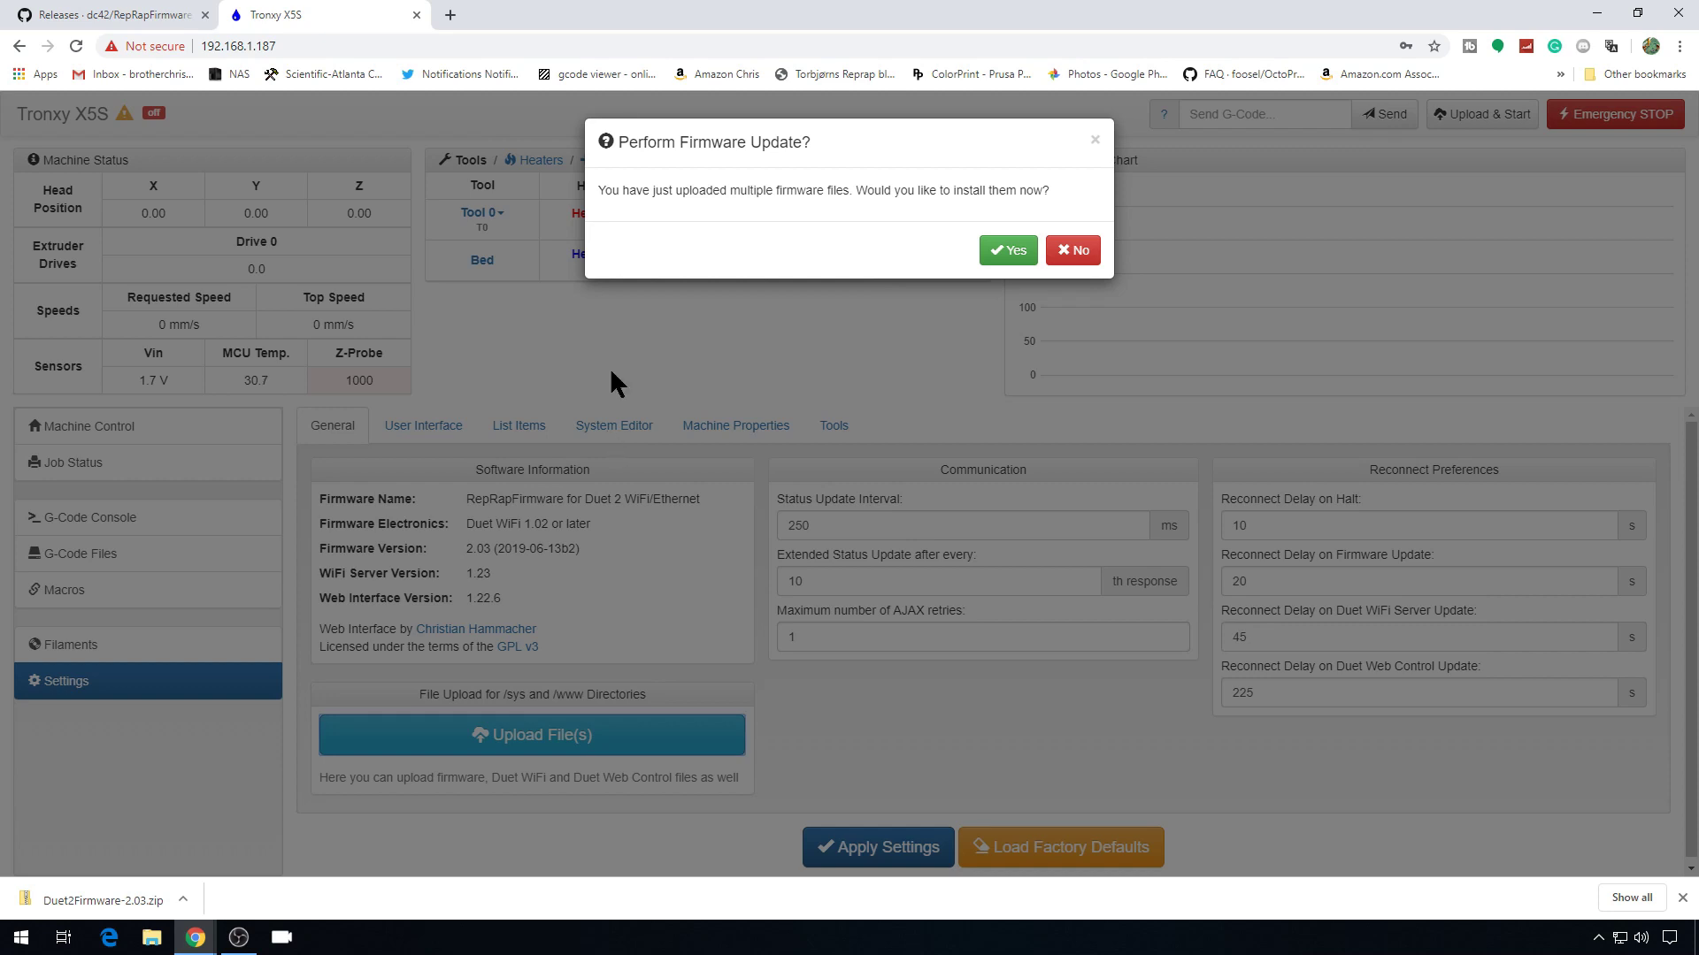
- Confirm the firmware update and return to the Settings page
left_click(1007, 251)
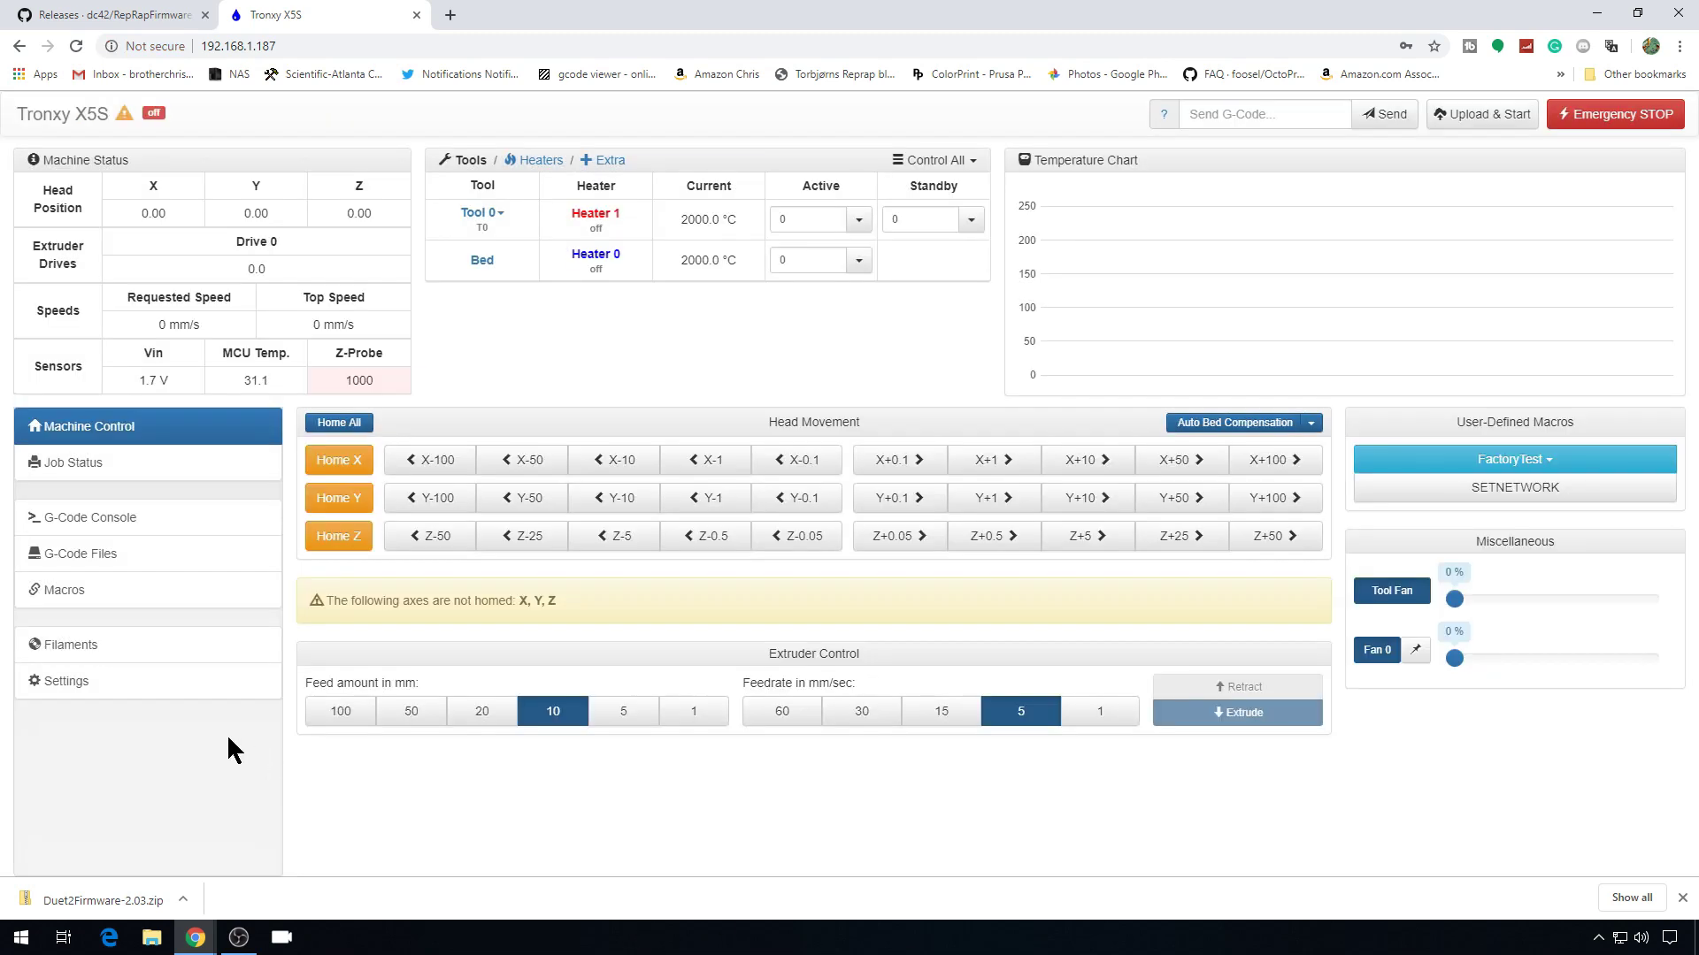
left_click(108, 688)
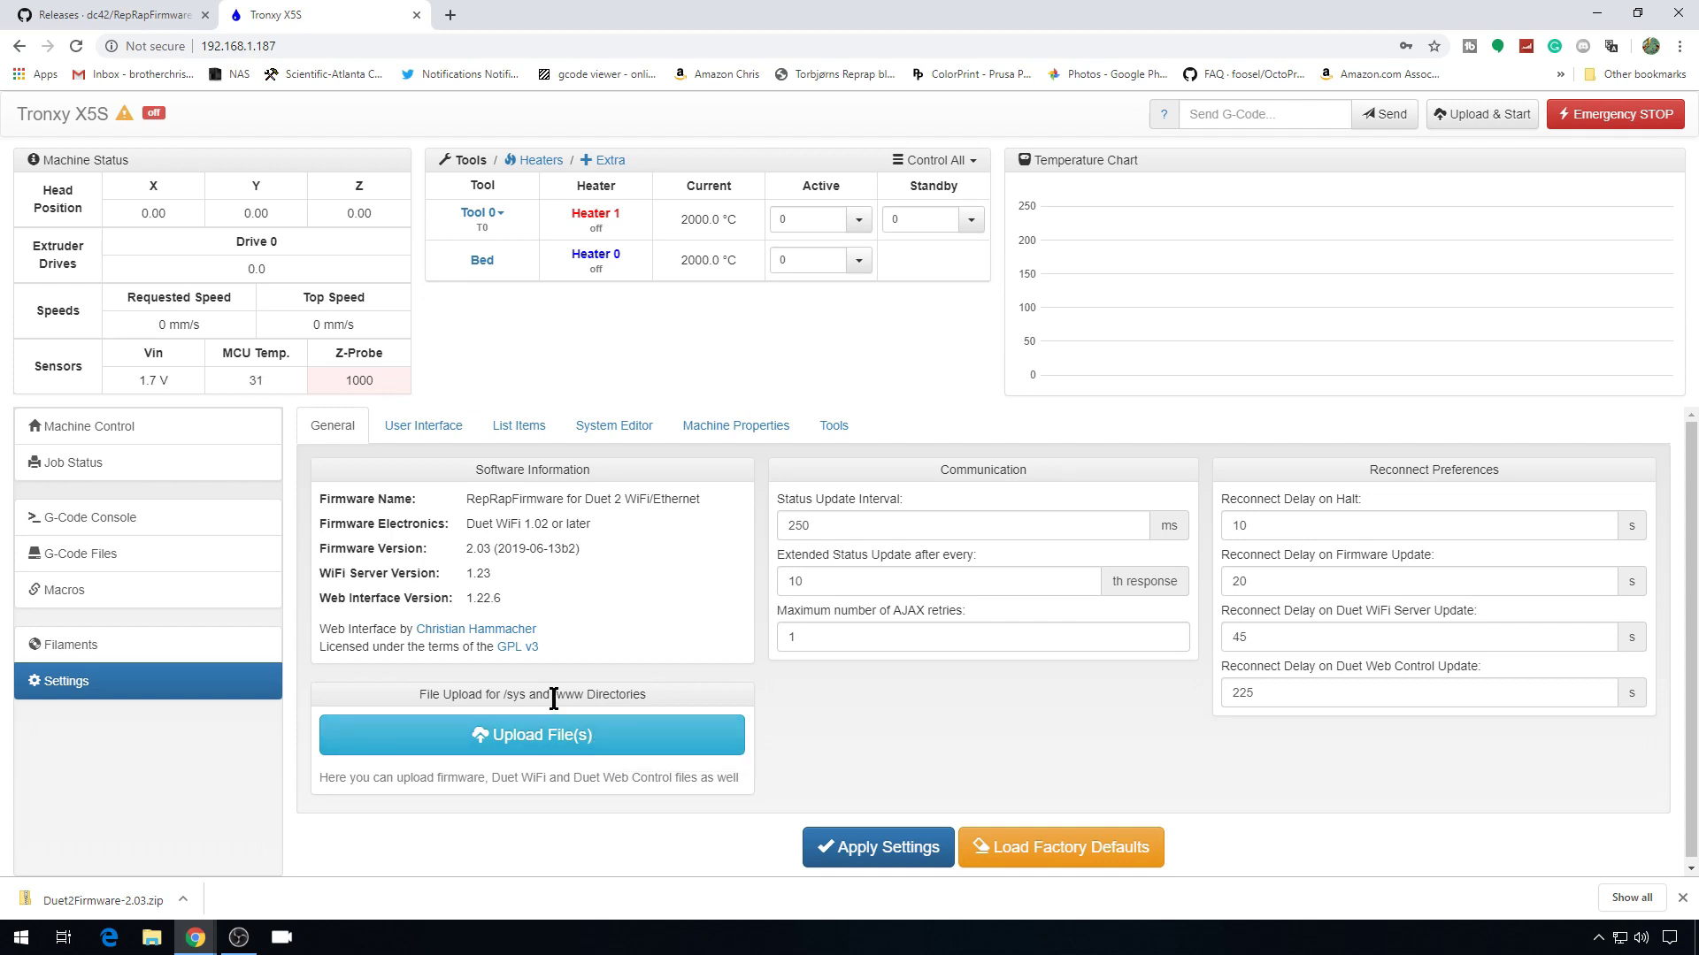
left_click(21, 937)
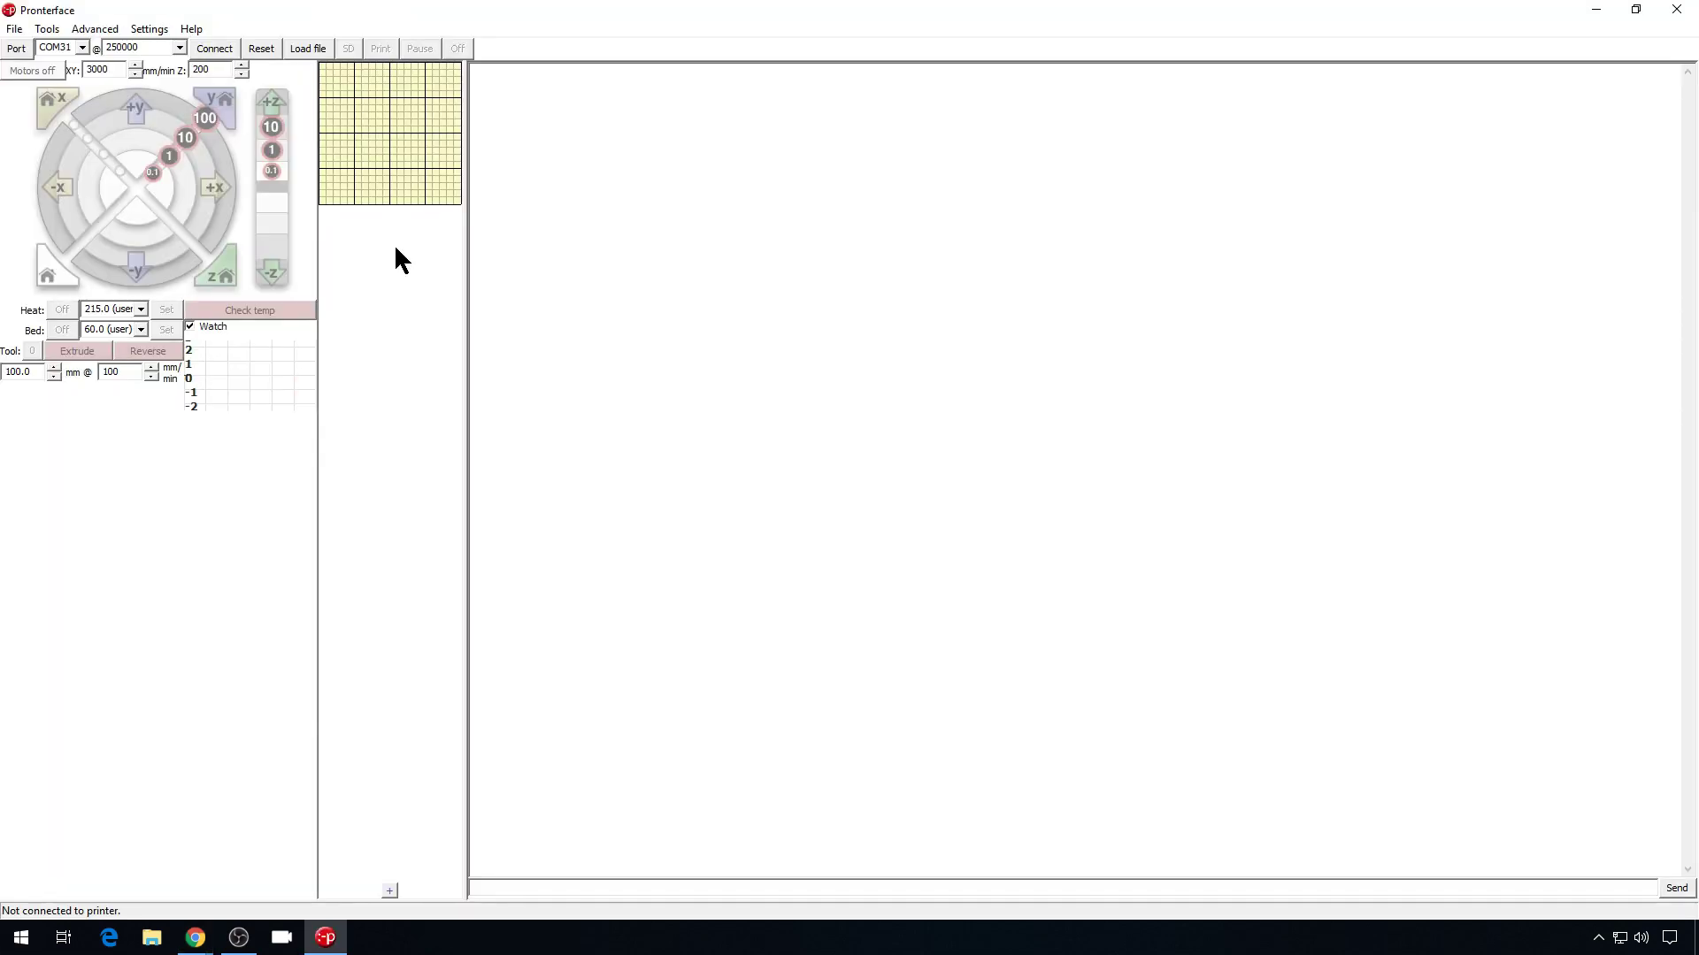
- Connect Pronterface to the Duet, send M997 S0, then return to Duet Web Control
left_click(217, 49)
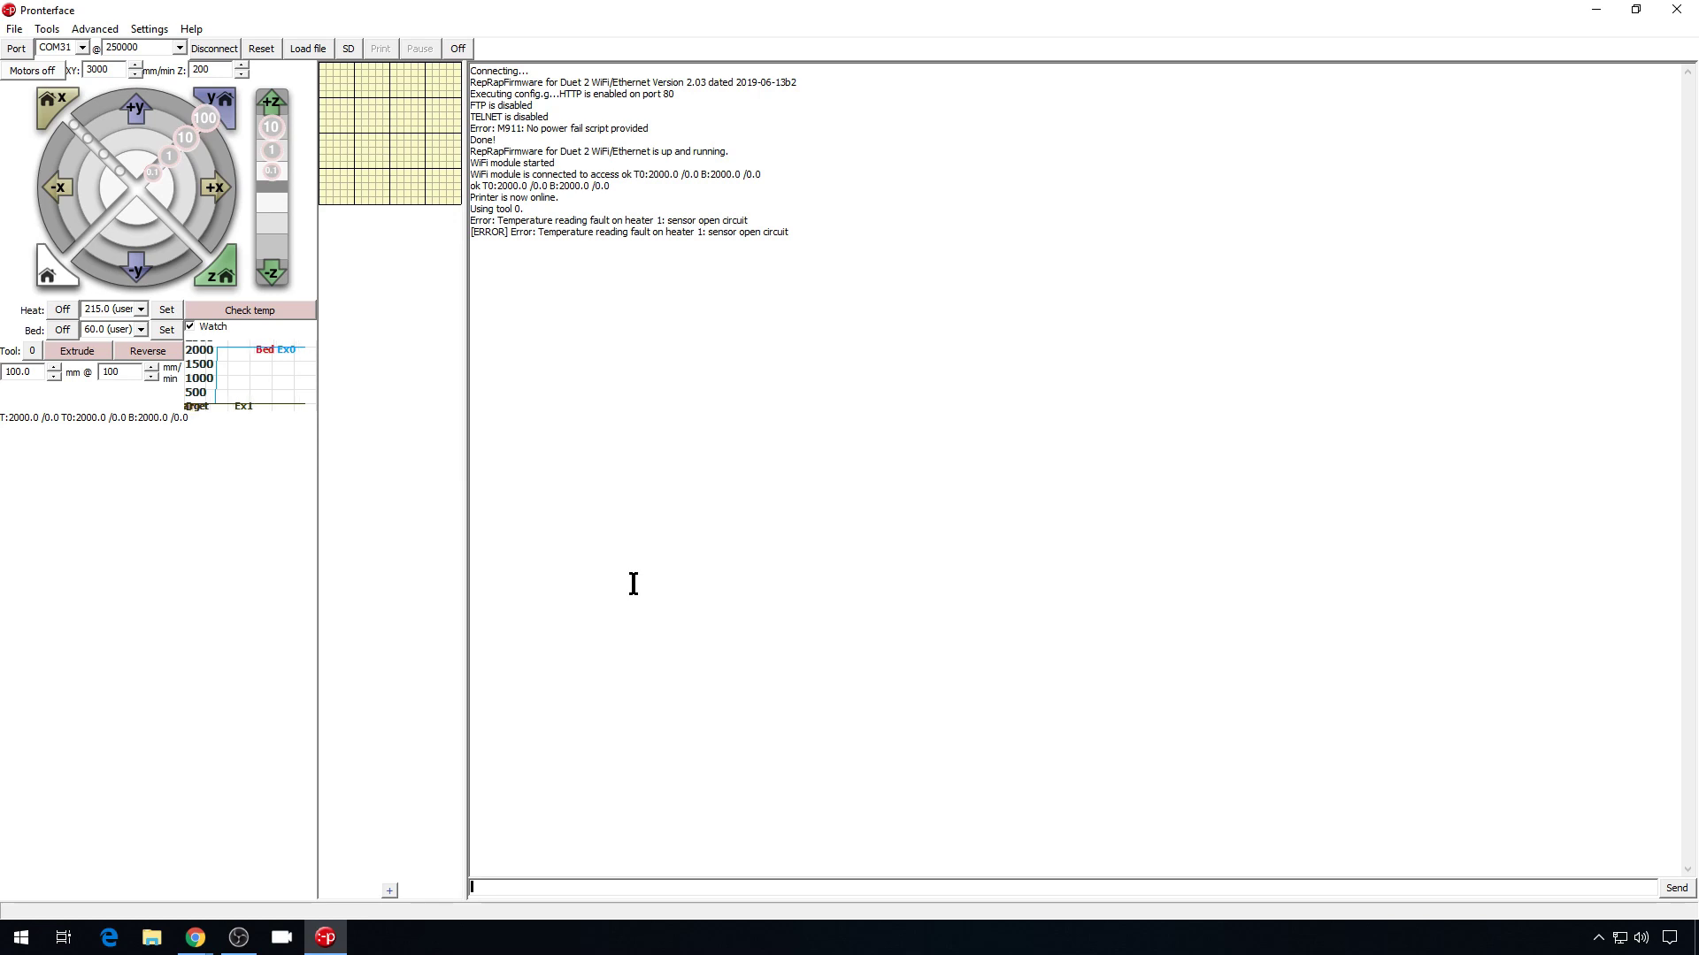
type("M")
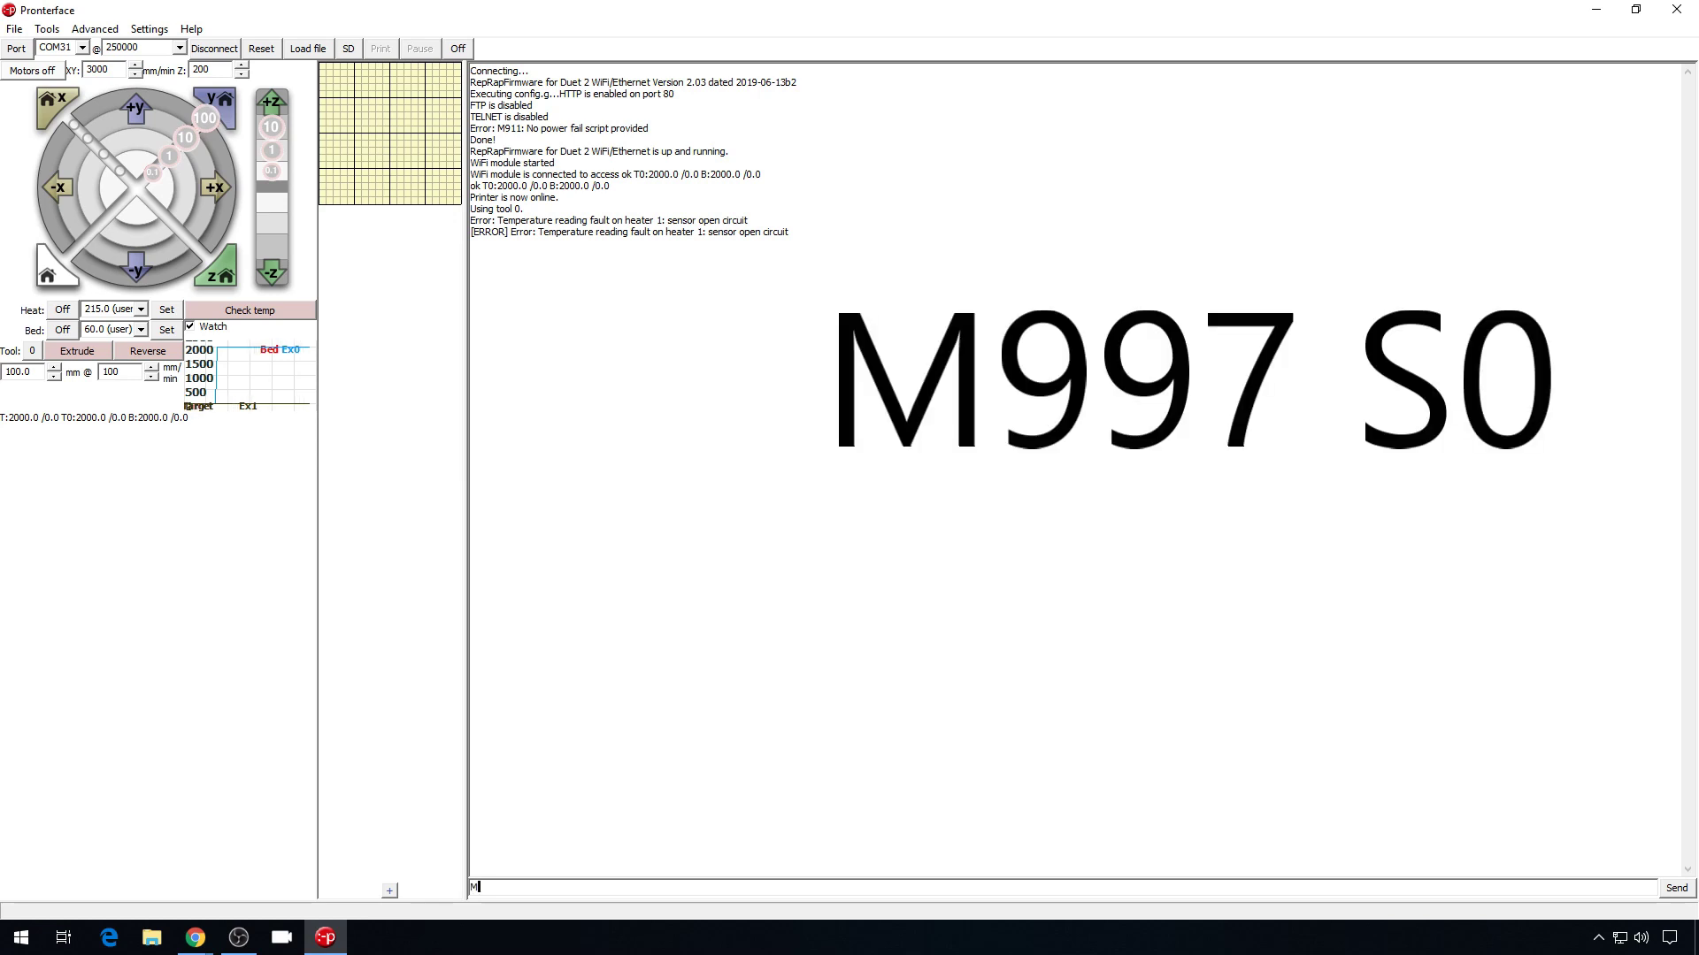
type("997 S")
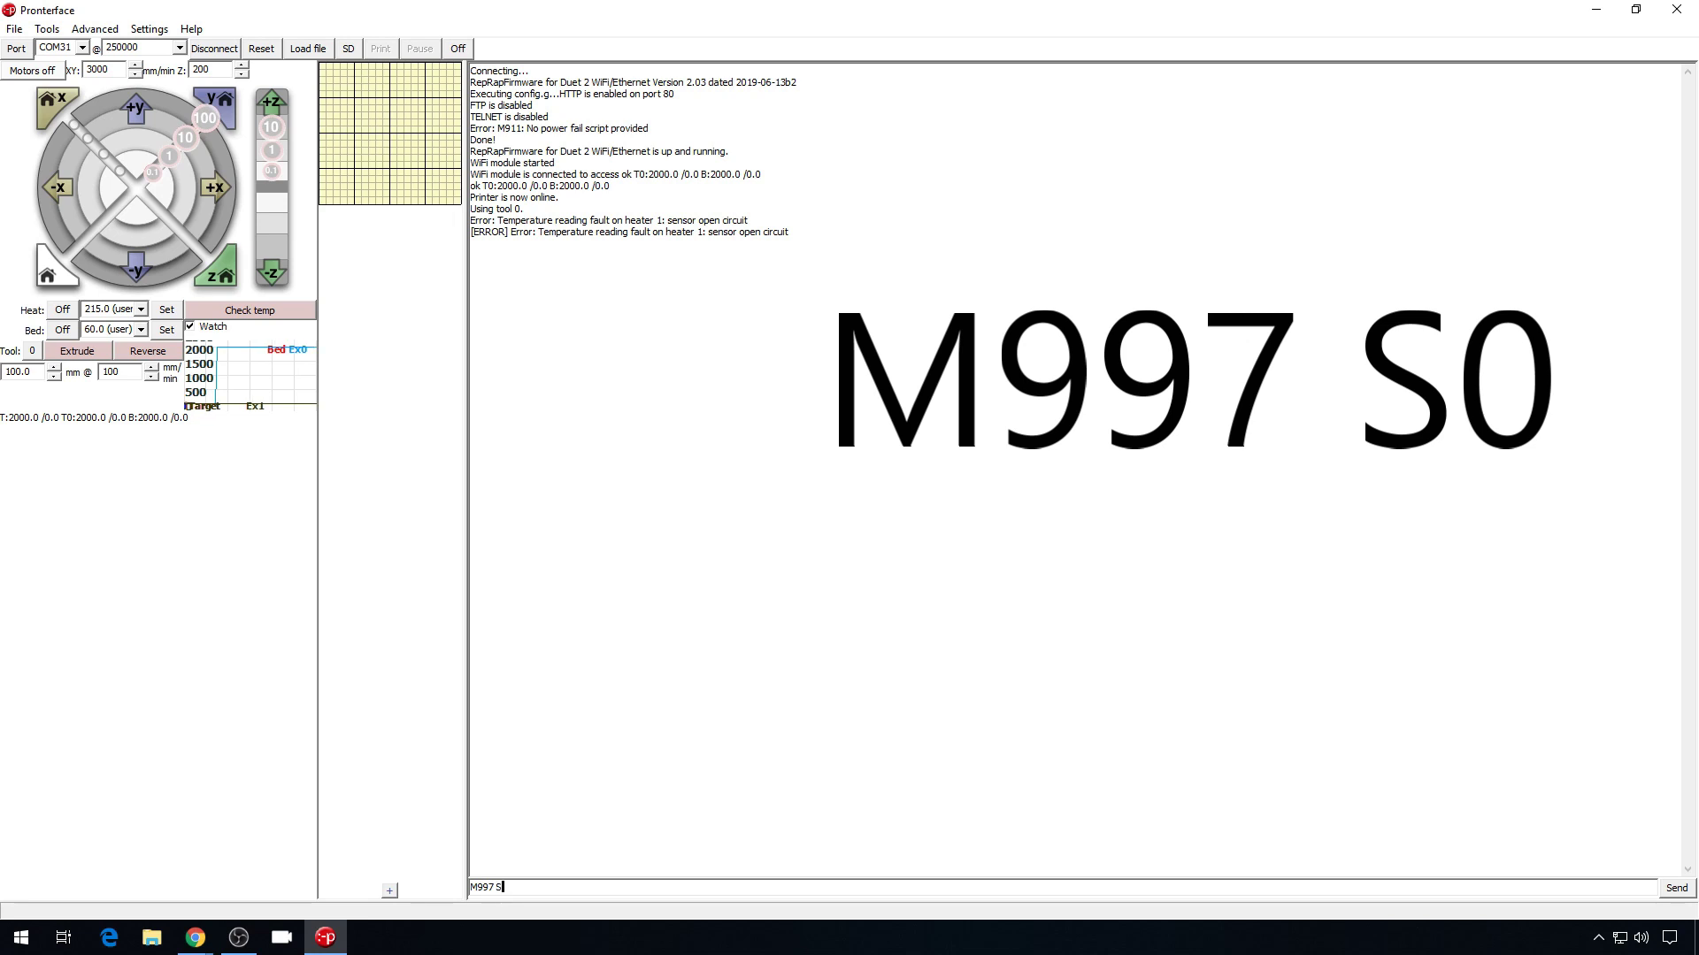
type("0")
key("Return")
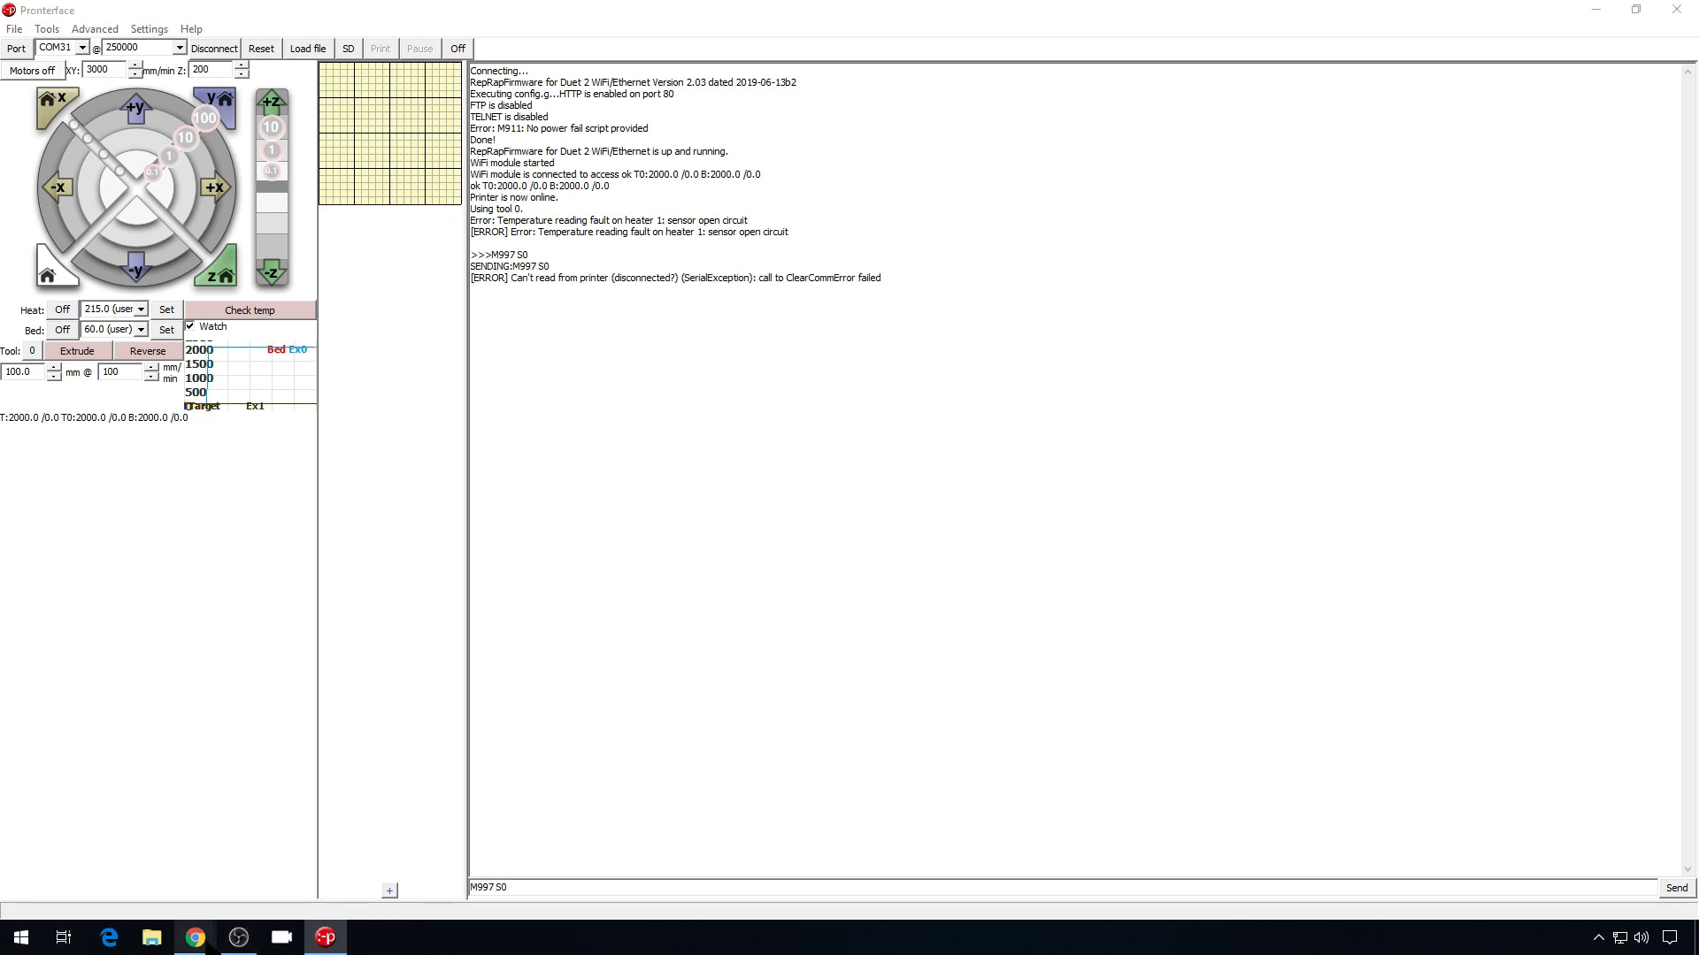
mouse_move(195, 937)
left_click(292, 863)
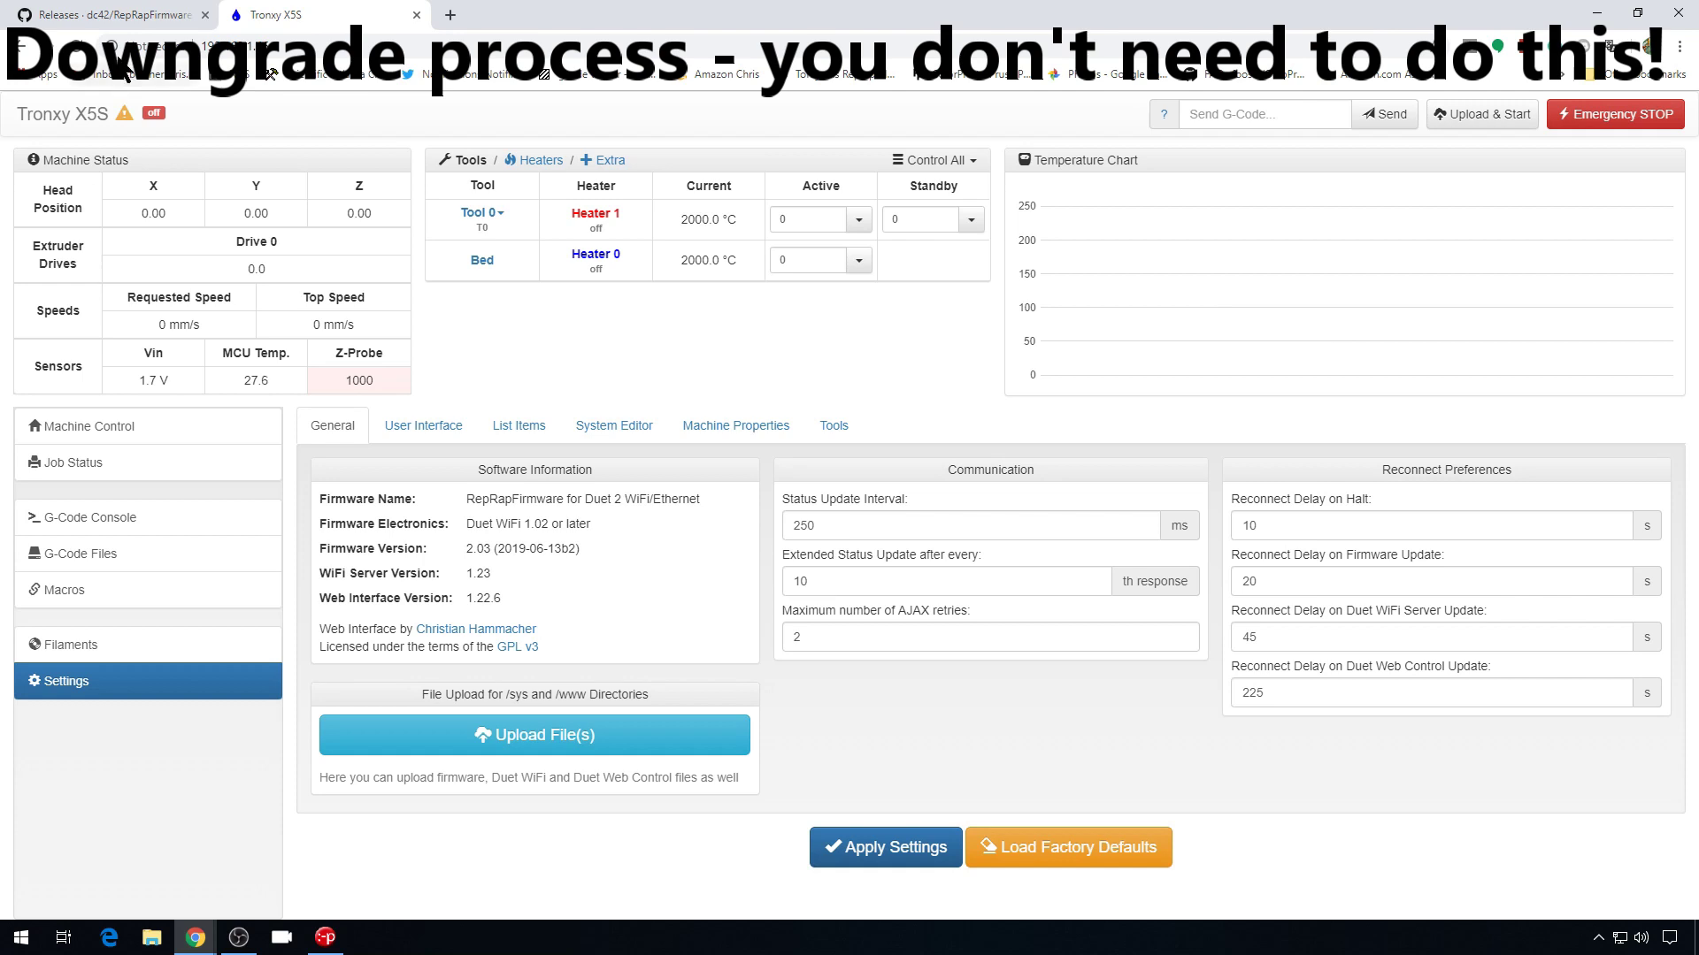
- Go to the older releases on GitHub and open Release RepRapFirmware 1.18.1
left_click(123, 15)
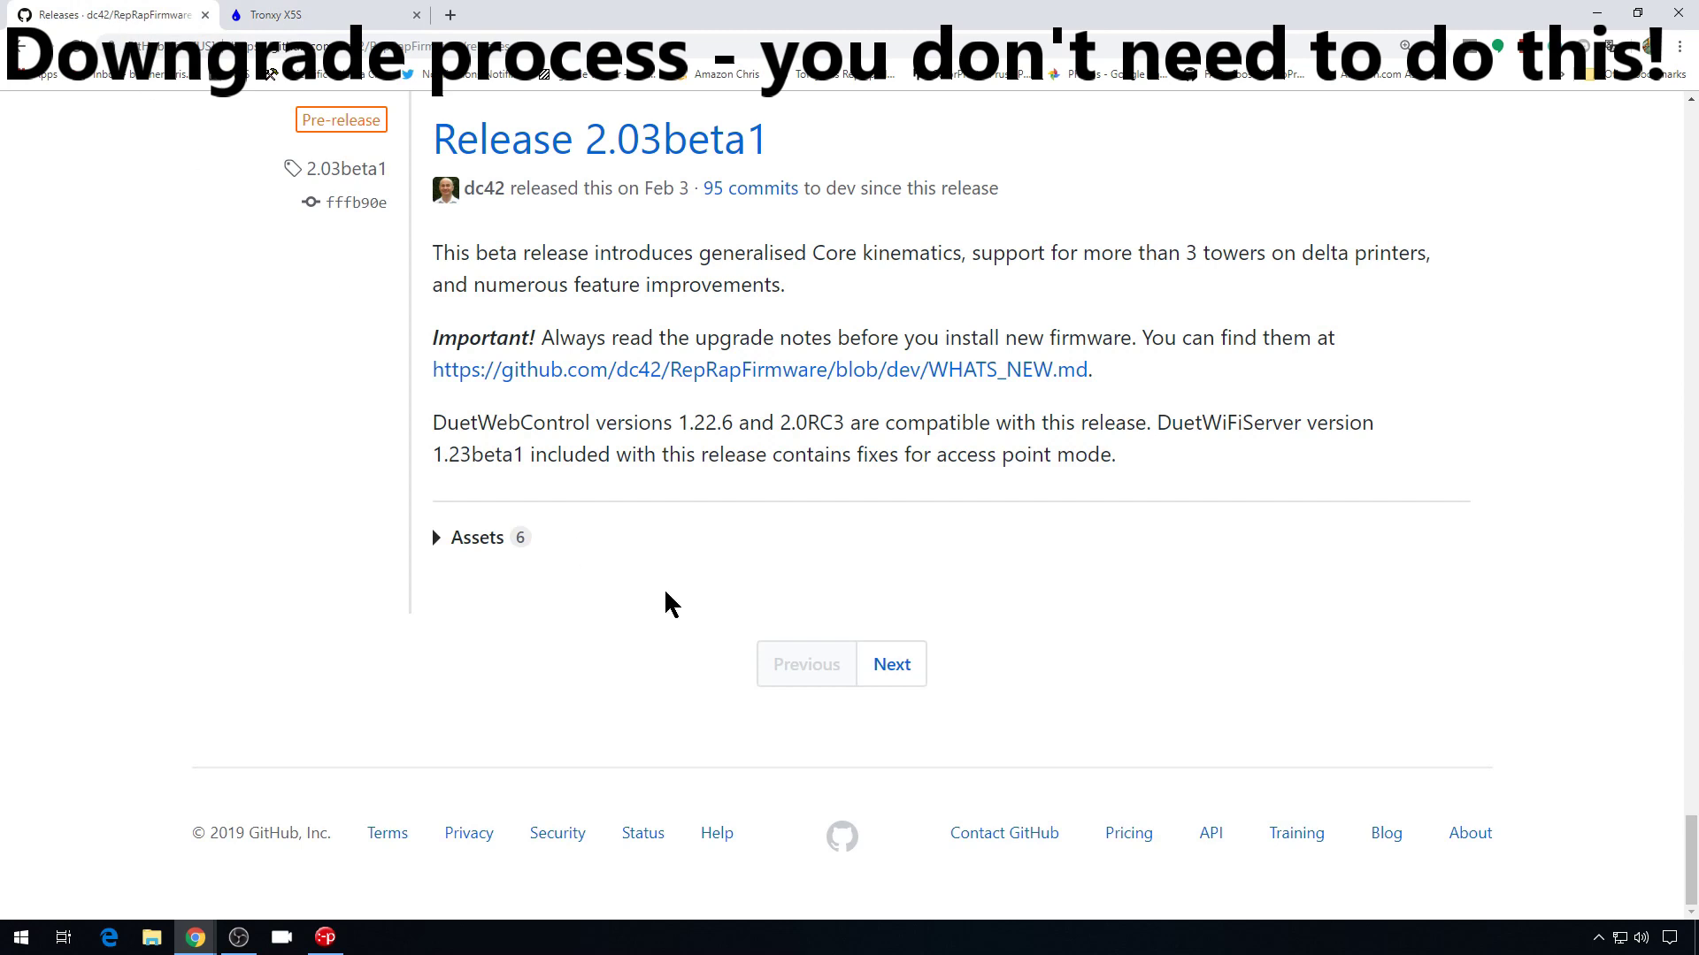
left_click(898, 677)
scroll(486, 531, "down", 9)
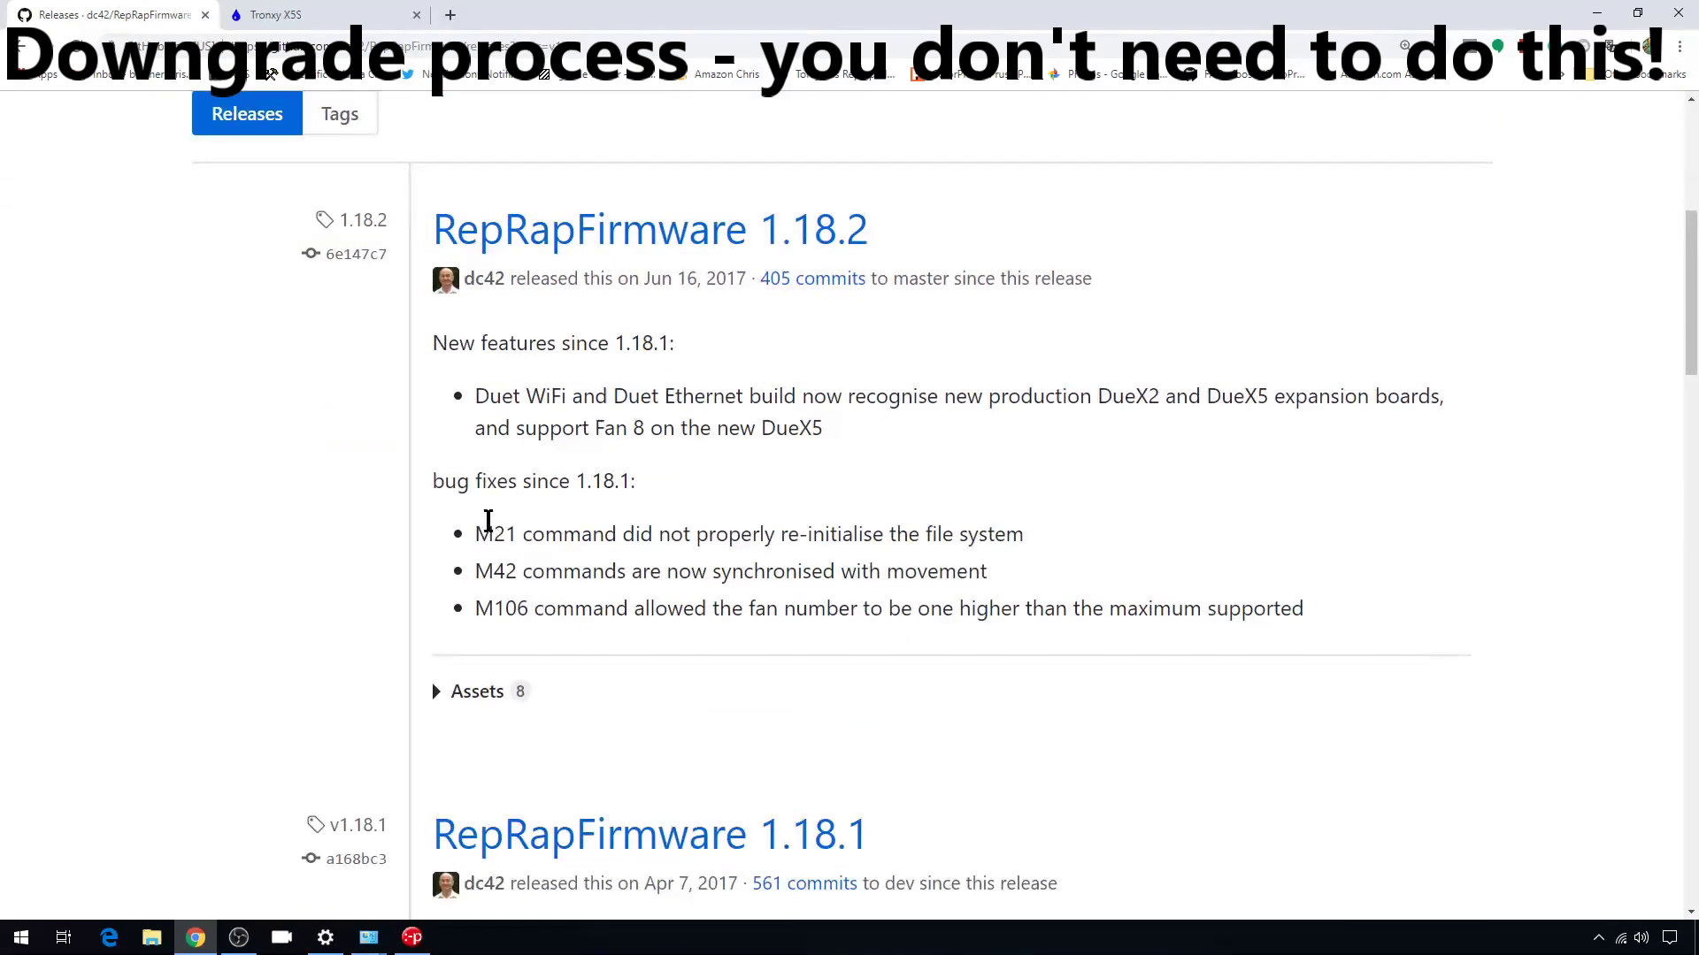
scroll(491, 533, "down", 2)
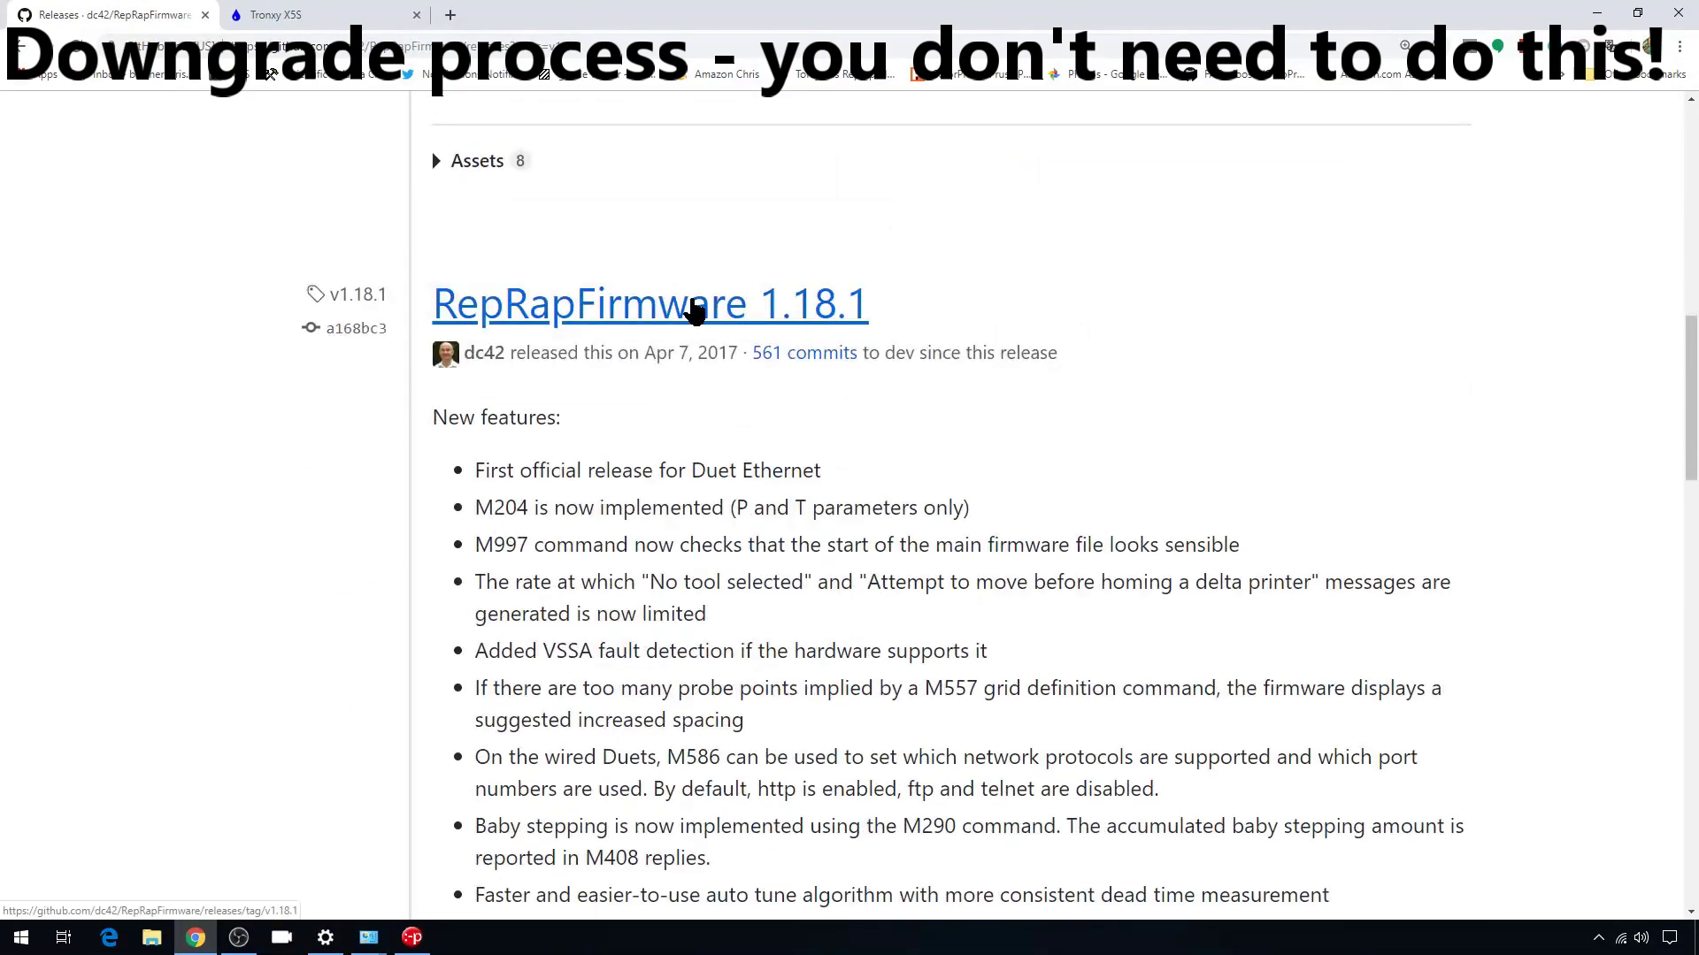
left_click(694, 309)
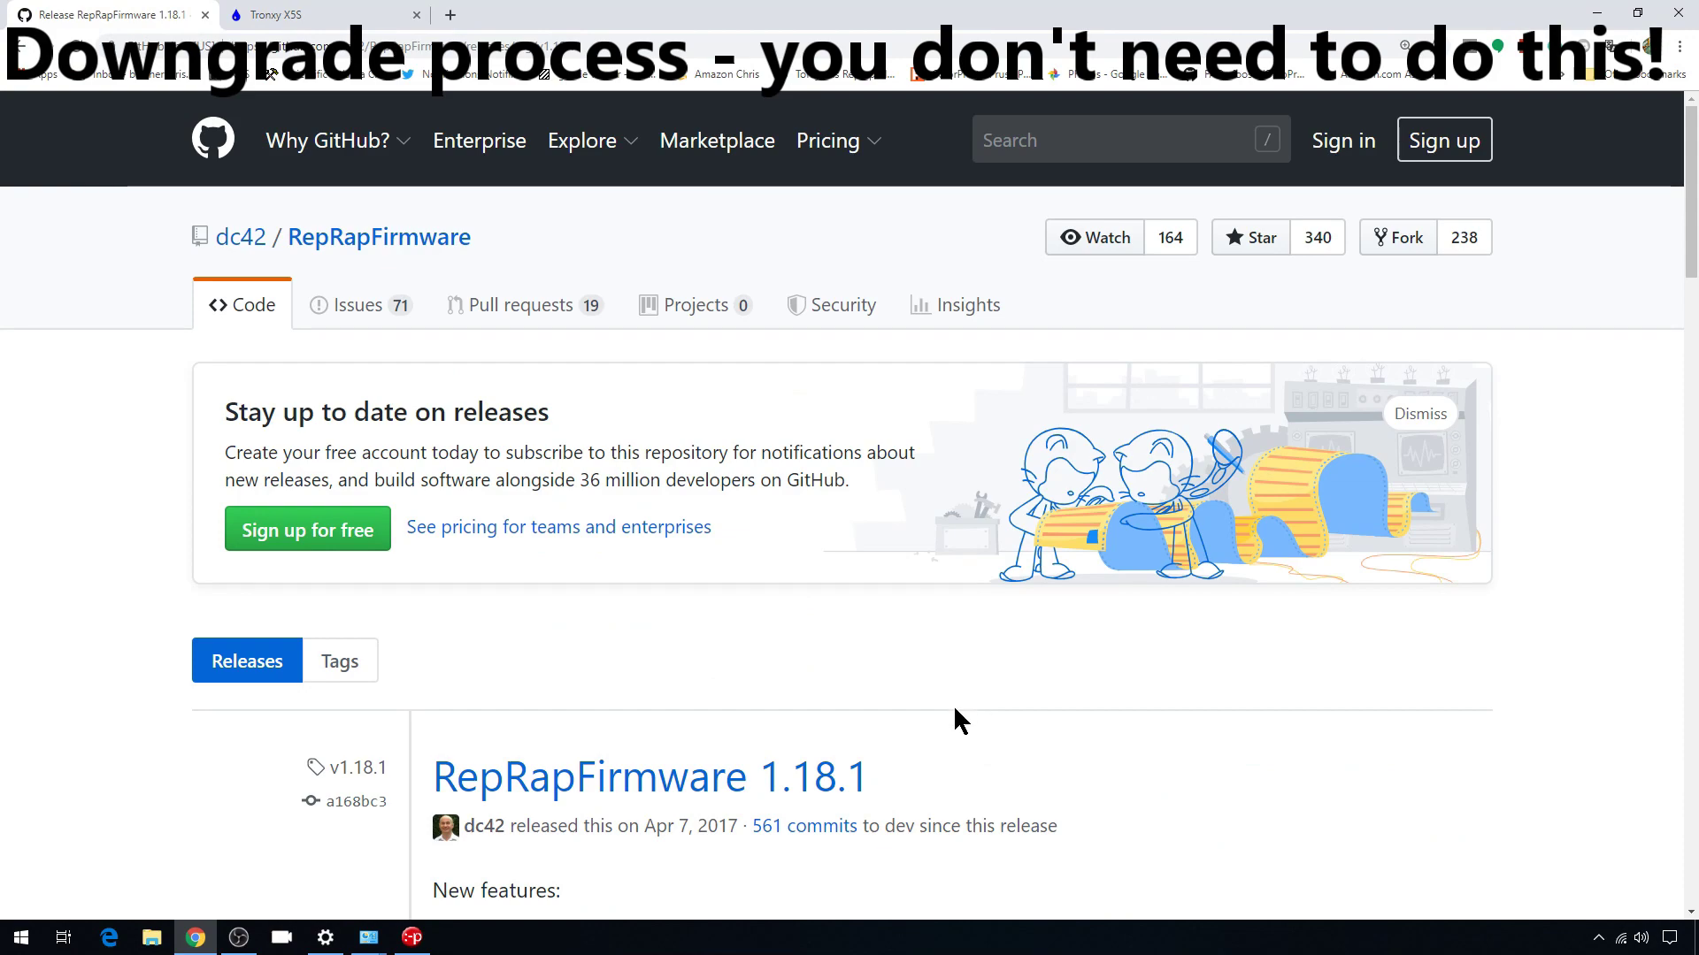
scroll(953, 708, "down", 7)
scroll(949, 705, "down", 20)
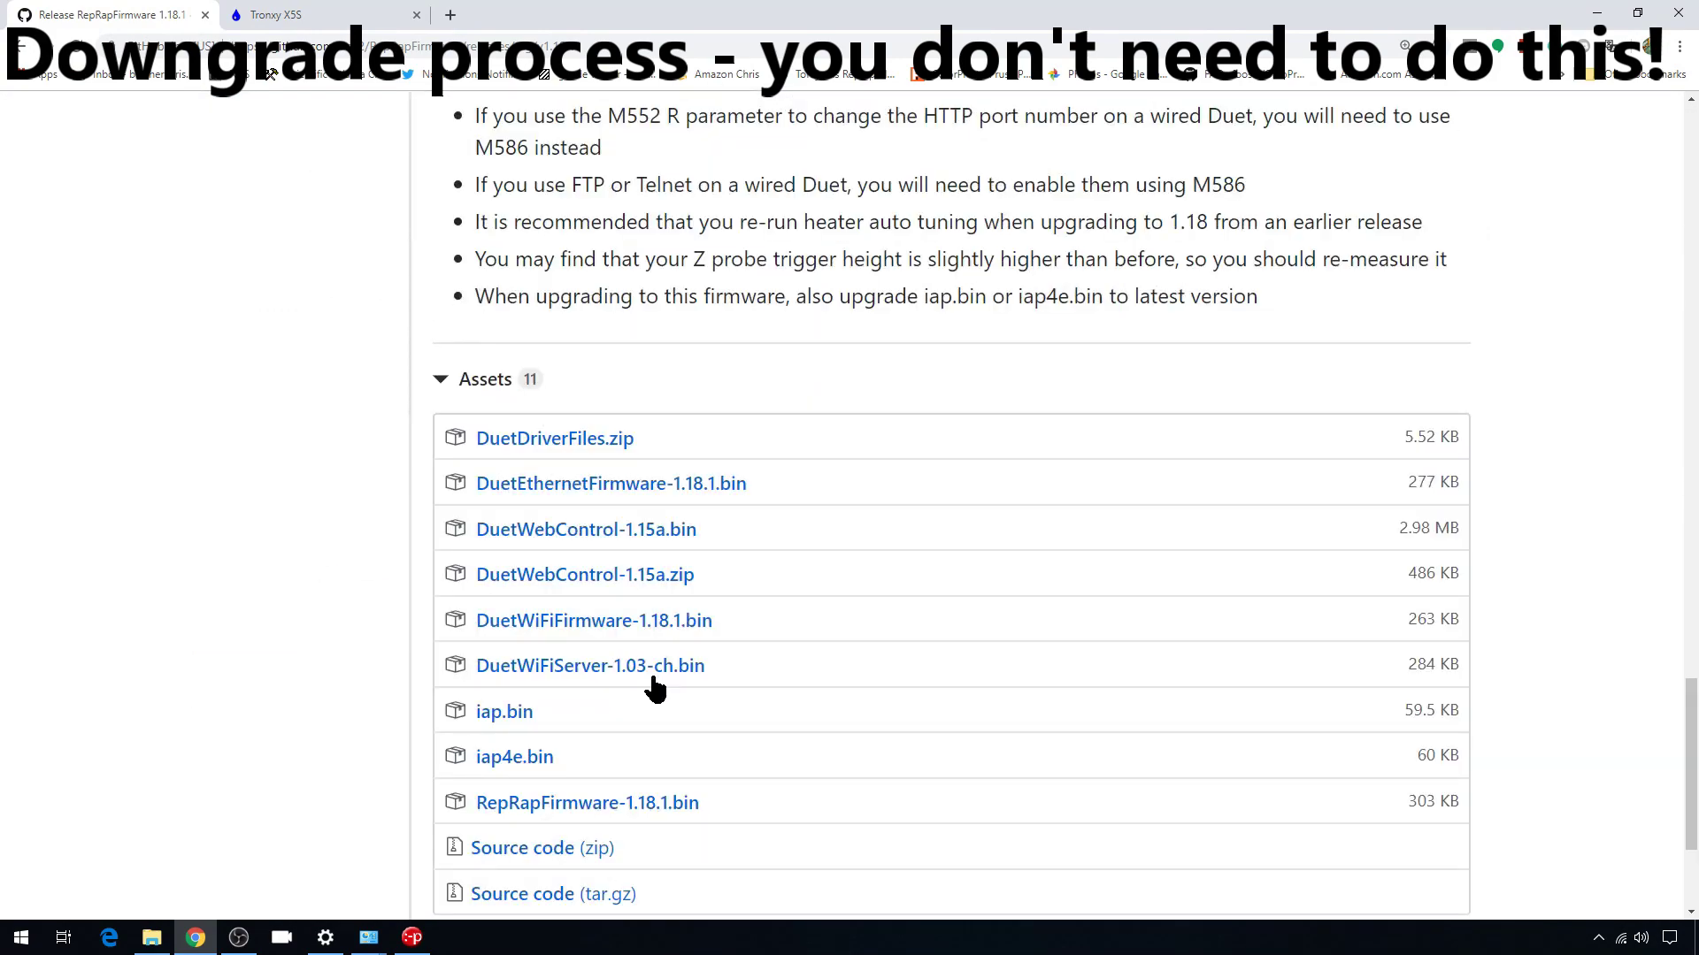
- Download DuetWebControl-1.15a bin and zip, DuetWiFiFirmware-1.18.1.bin, DuetWiFiServer-1.03-ch.bin and iap4e.bin
left_click(593, 530)
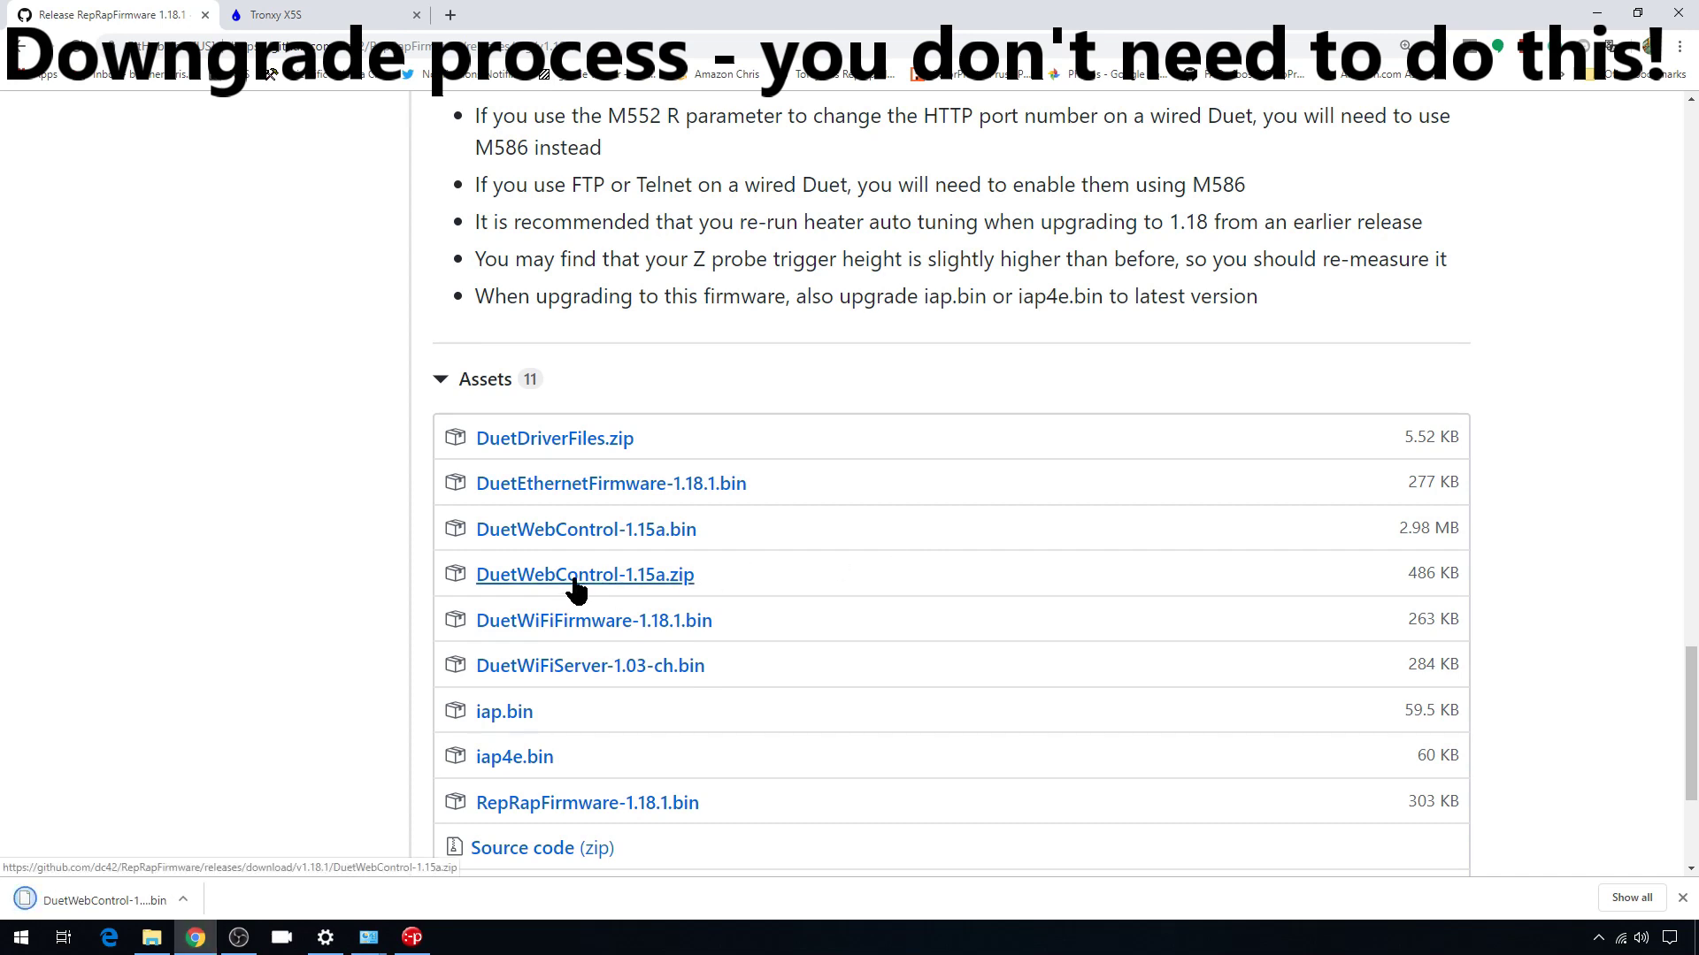
left_click(576, 584)
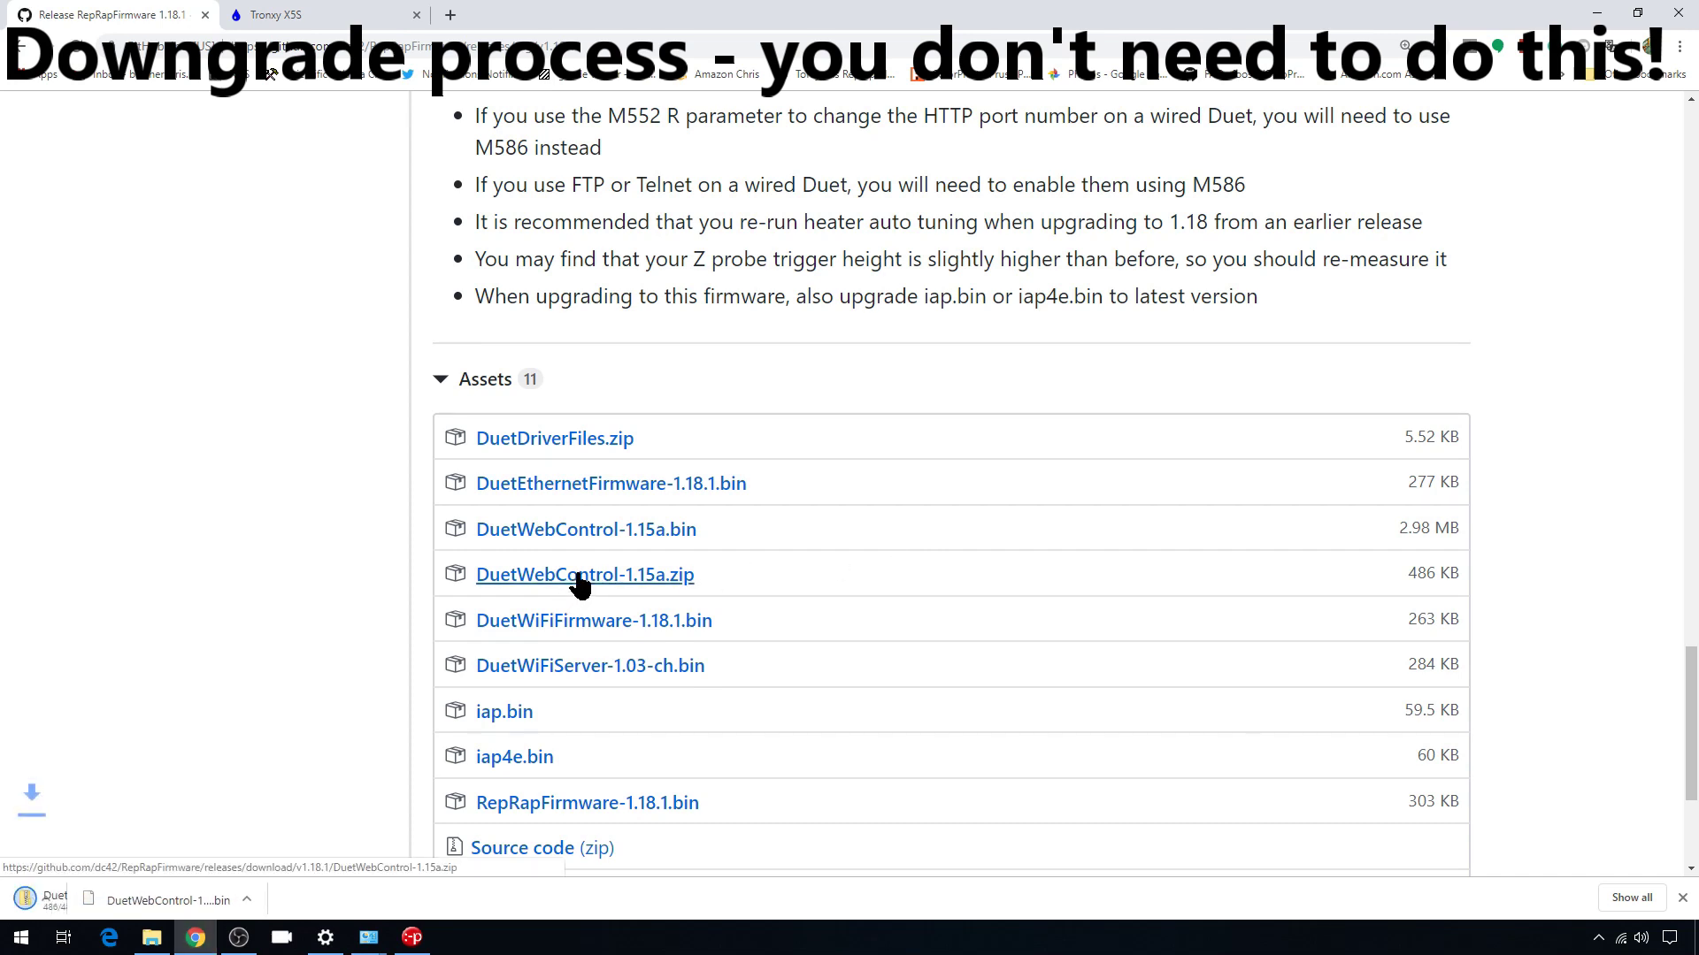
left_click(591, 633)
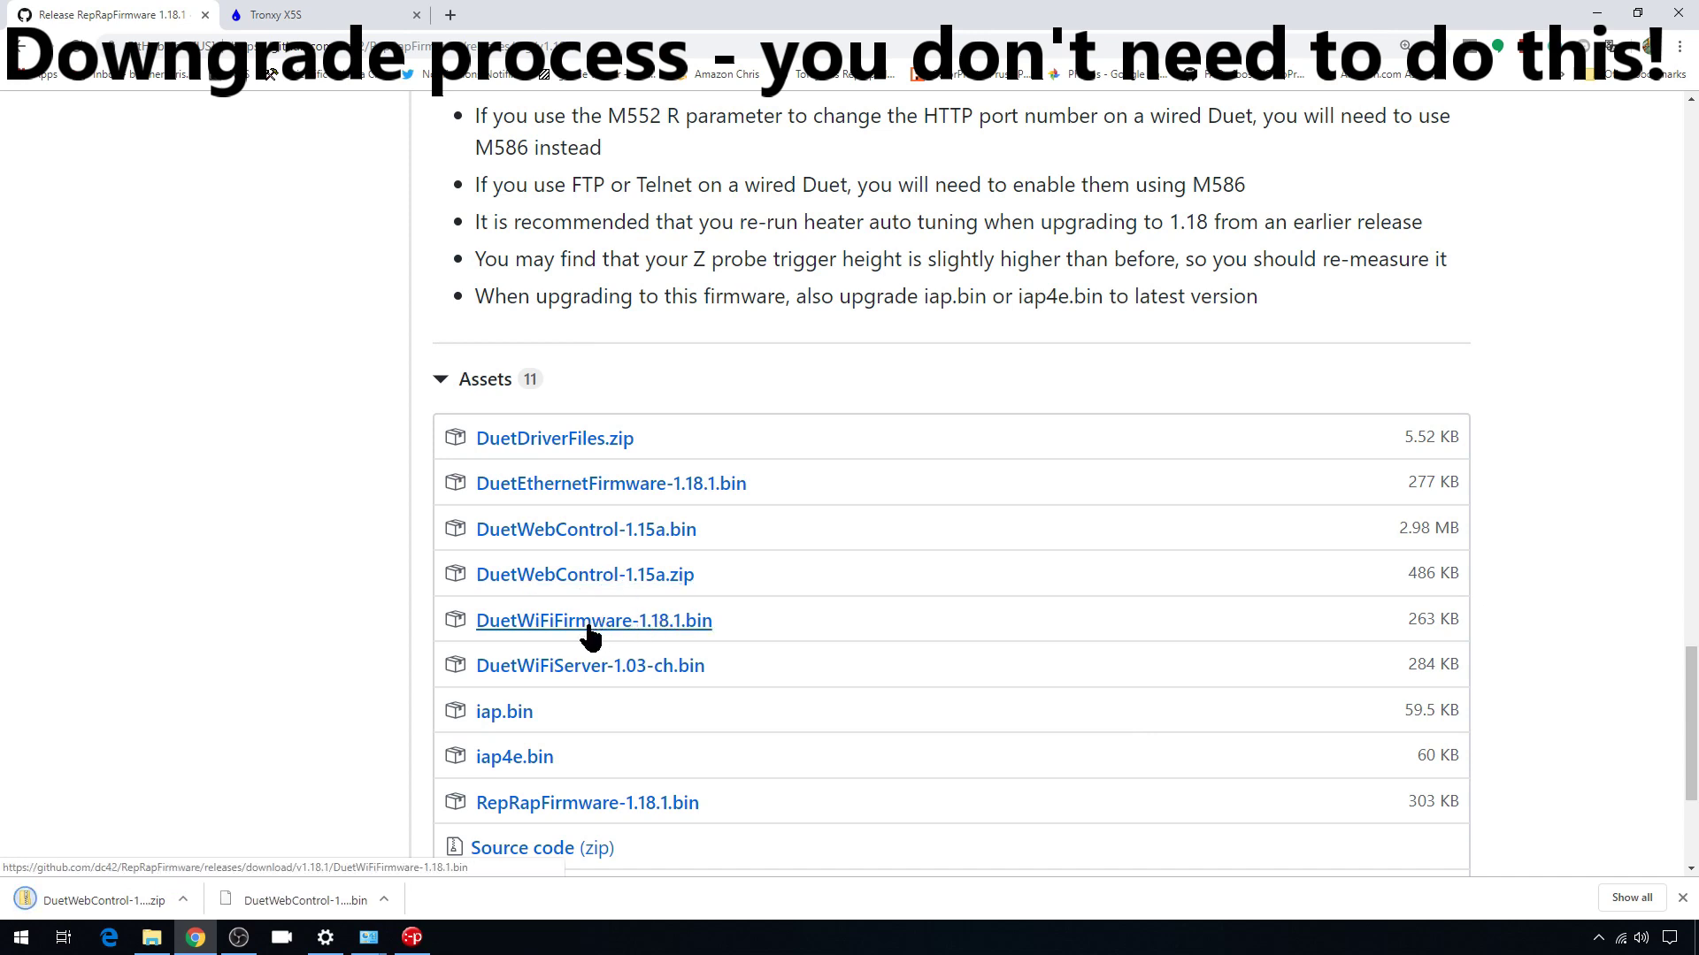
left_click(538, 672)
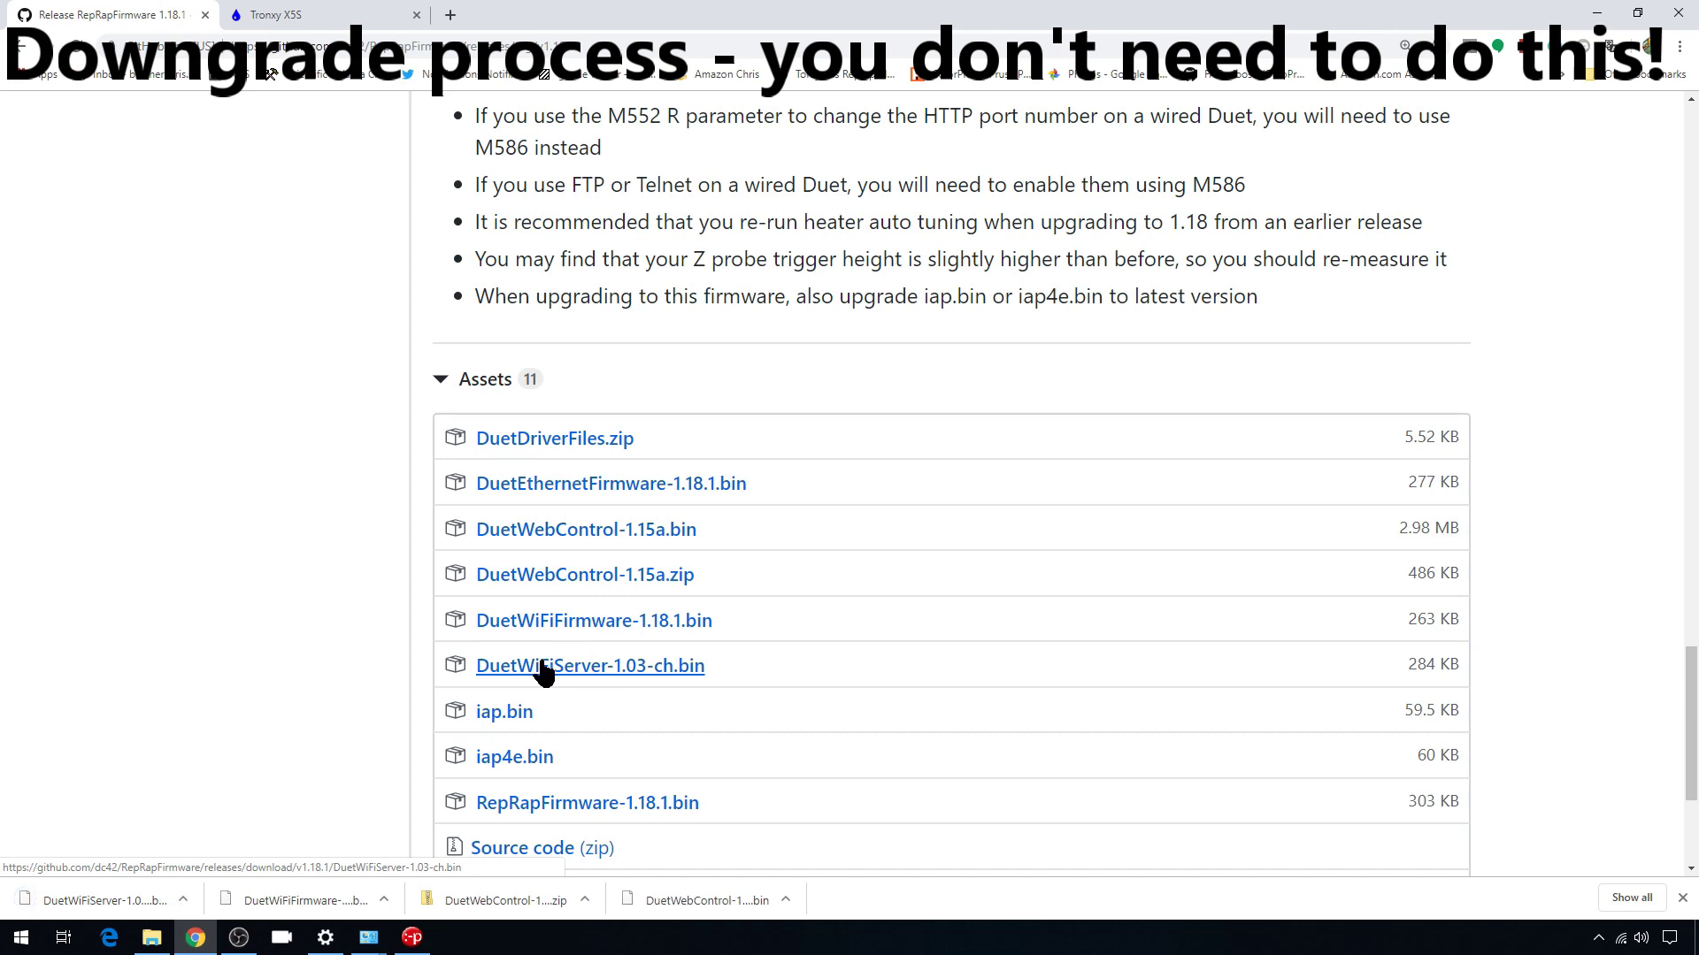
left_click(516, 758)
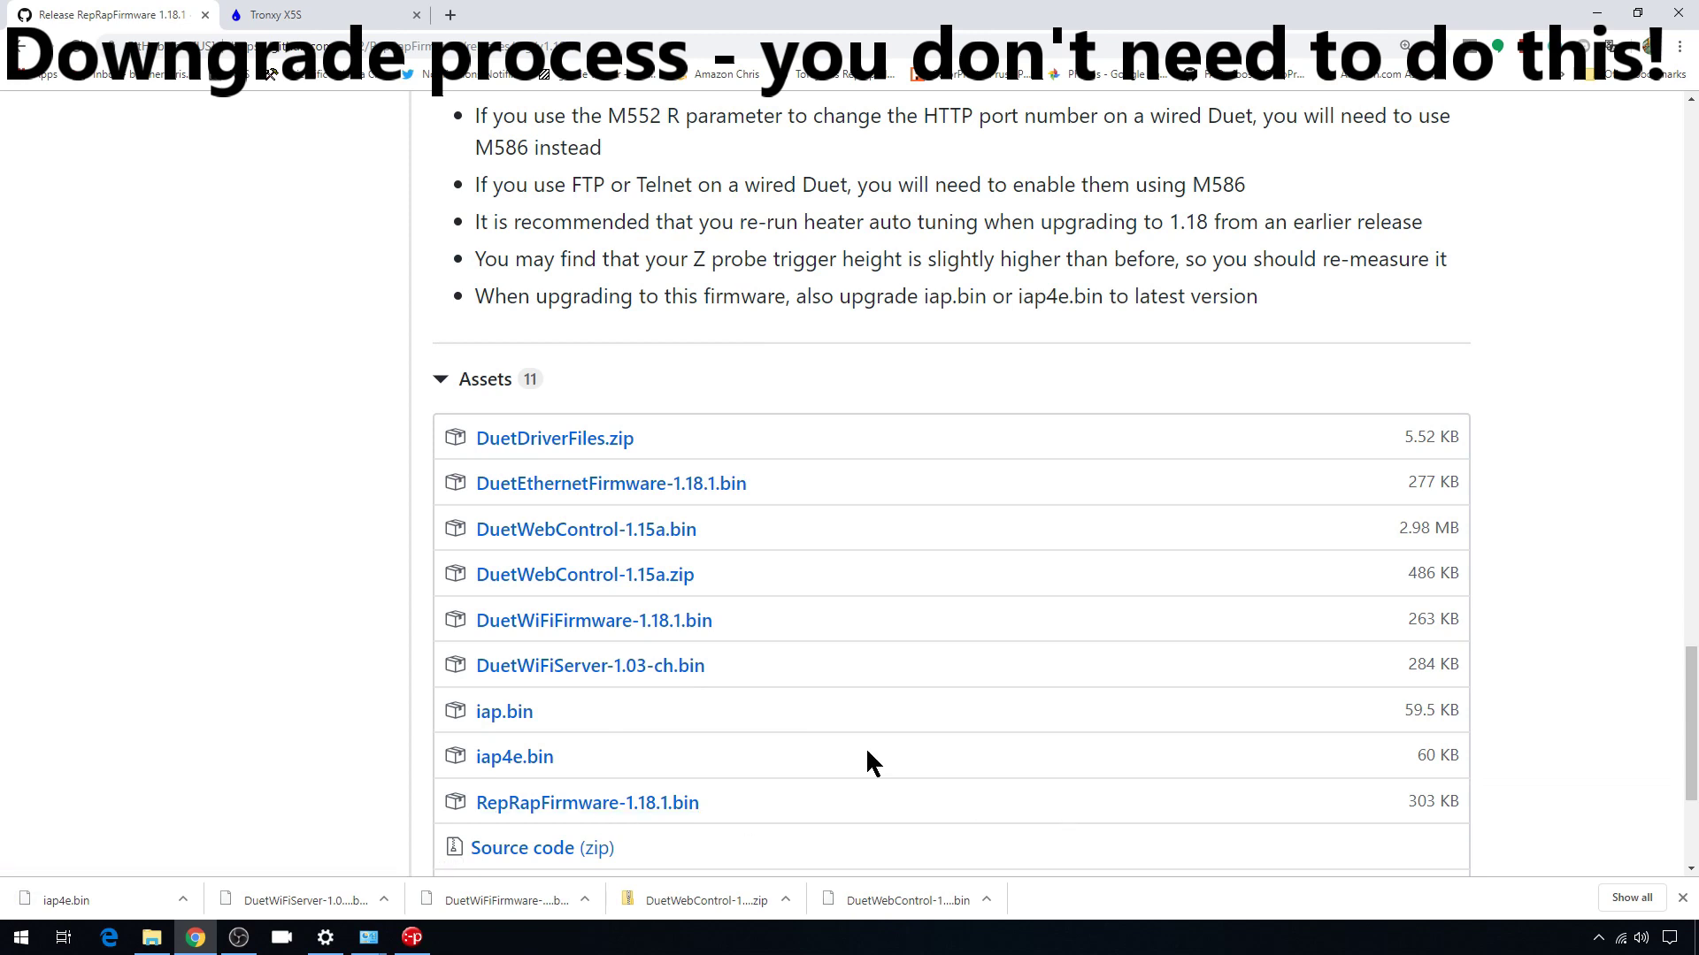
- Delete the old www folder from the USB drive
key("super+e")
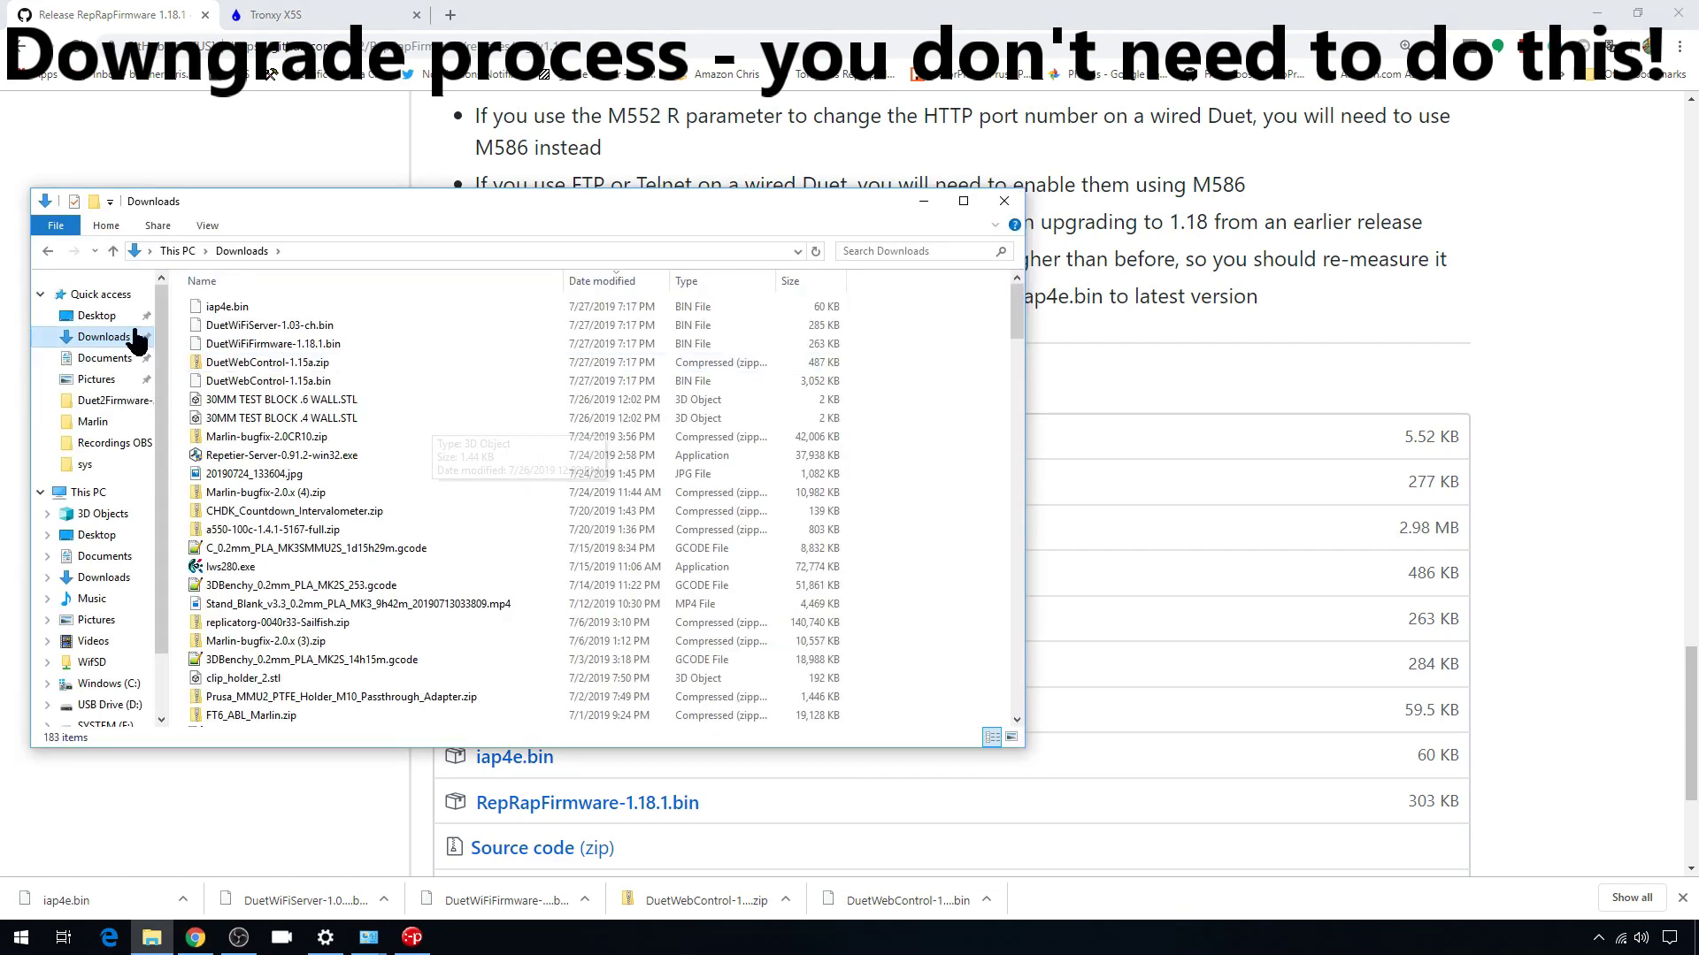
scroll(118, 704, "down", 1)
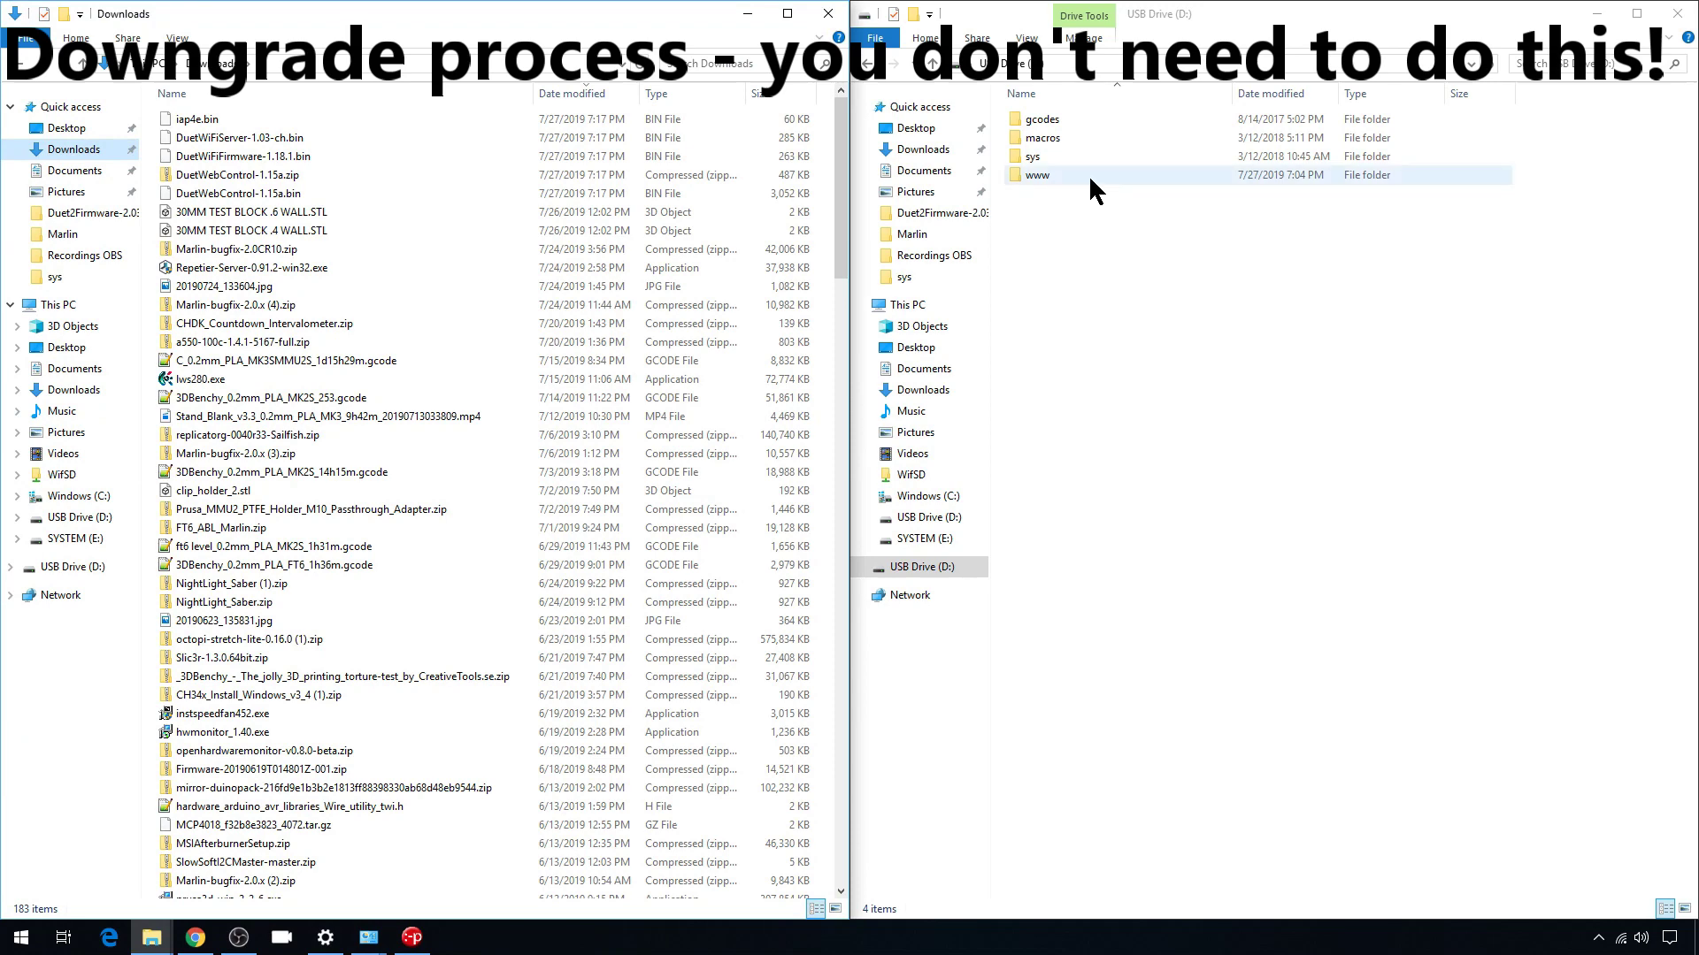
left_click(1089, 173)
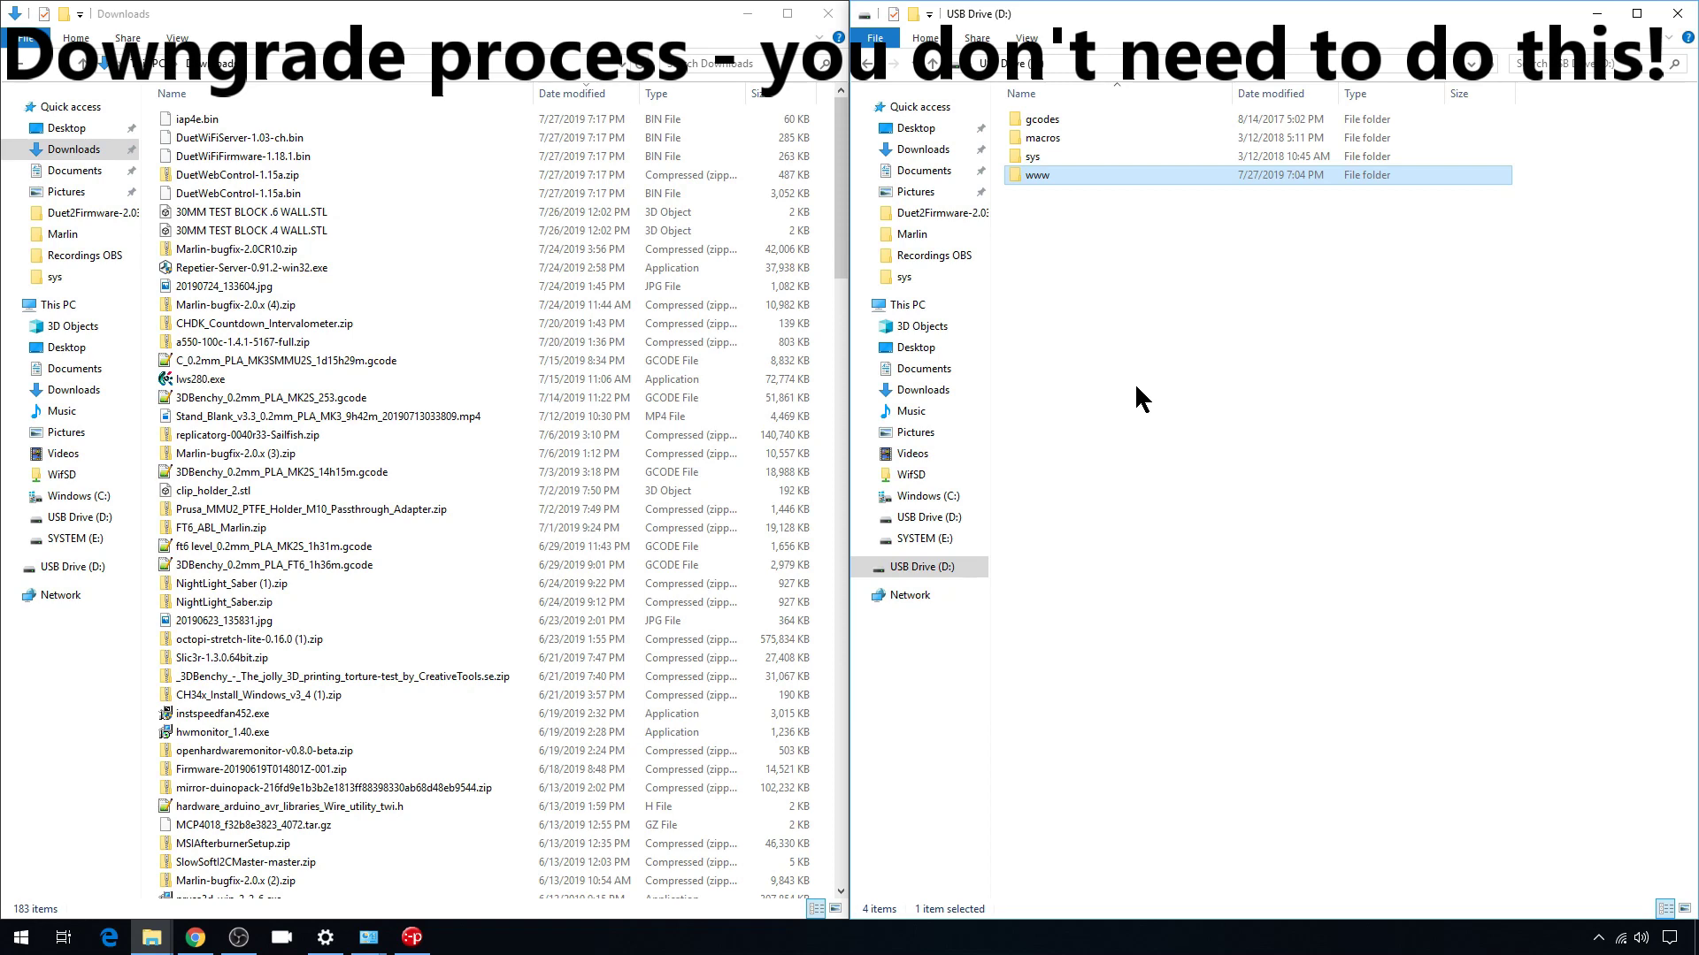
key("Delete")
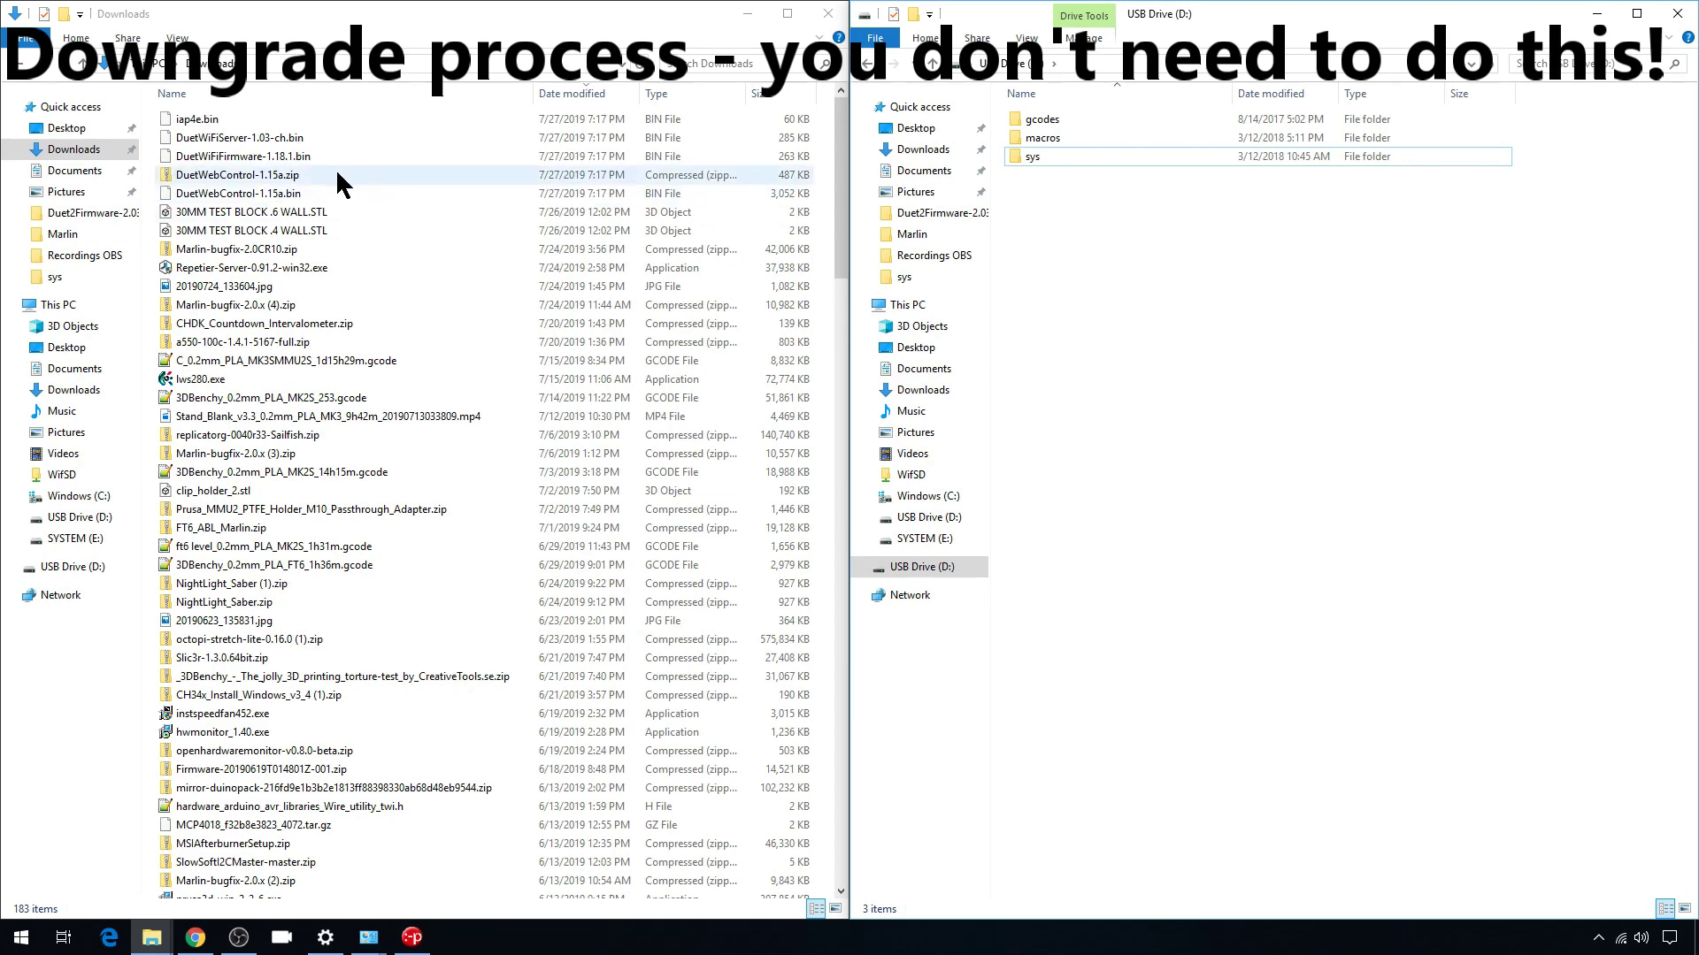
- Open DuetWebControl-1.15a.zip and select all of its contents
double_click(318, 177)
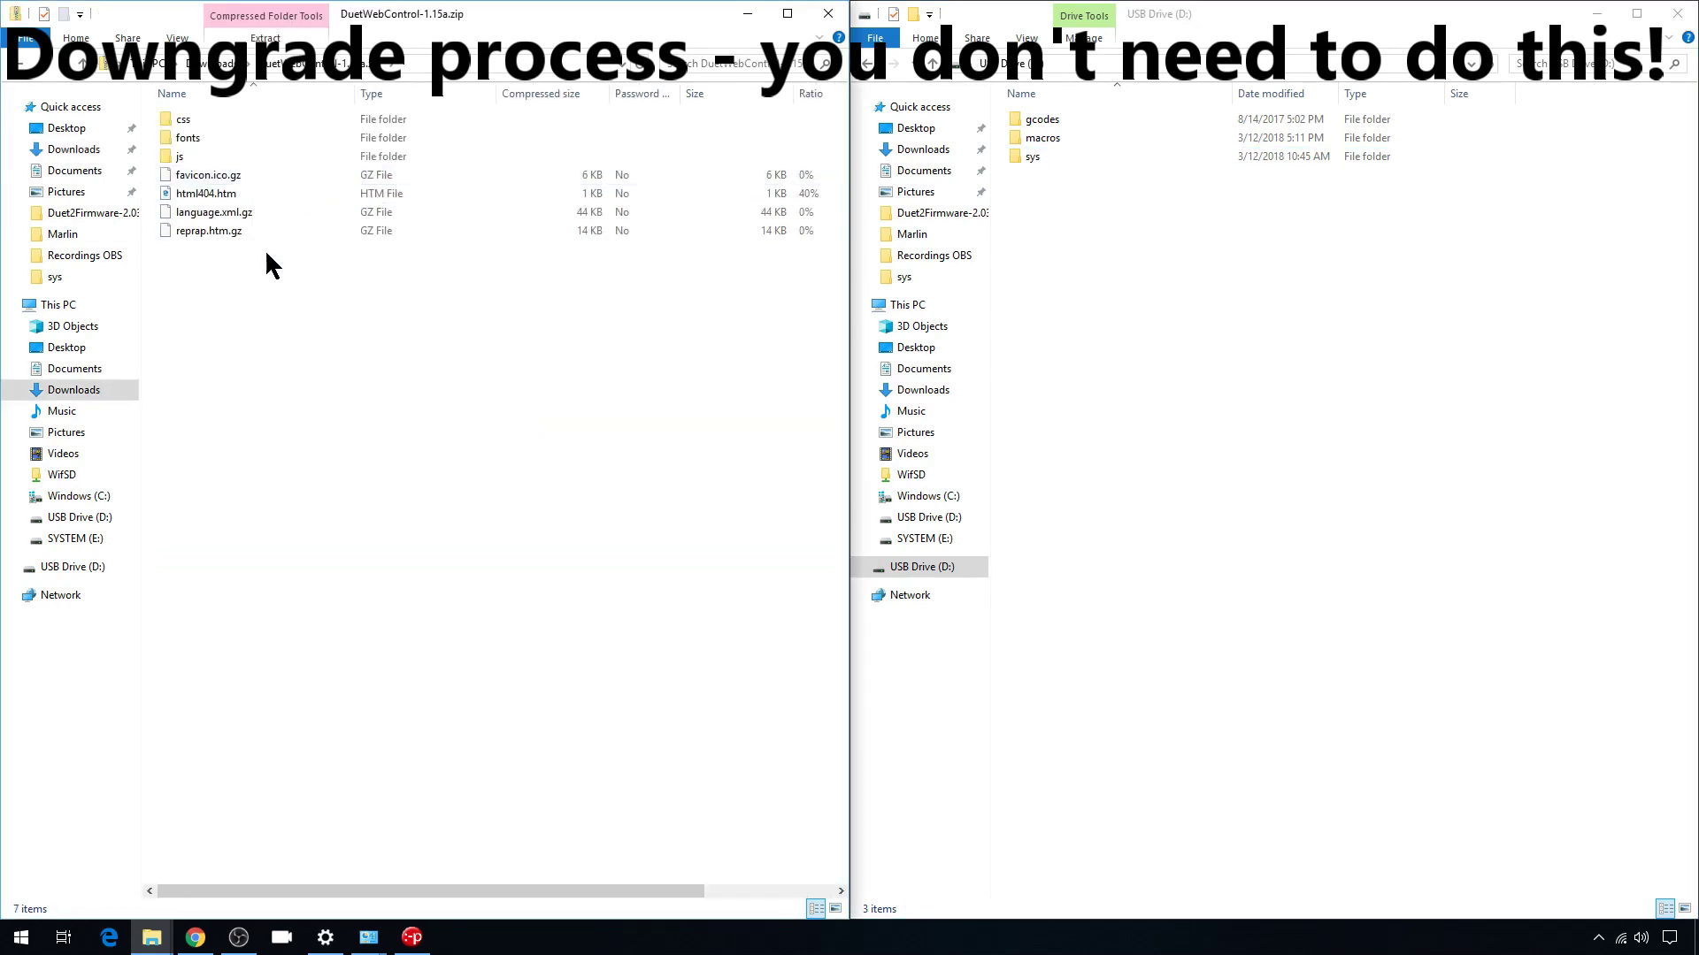
left_click_drag(213, 347, 201, 110)
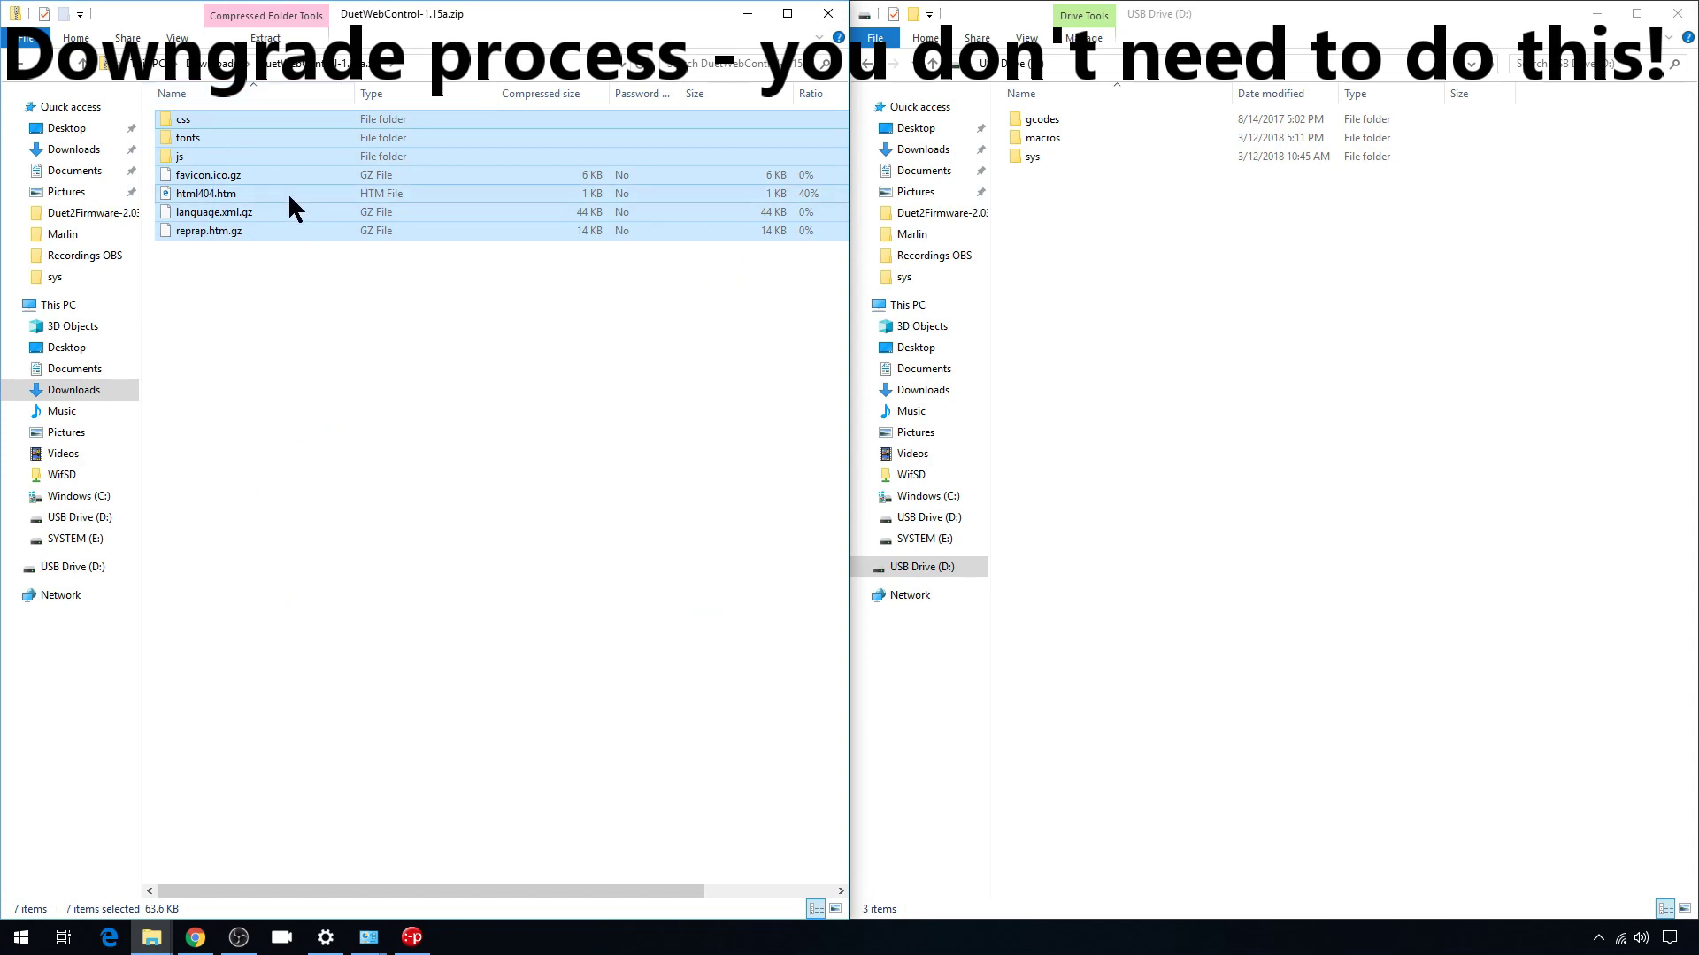
right_click(1133, 290)
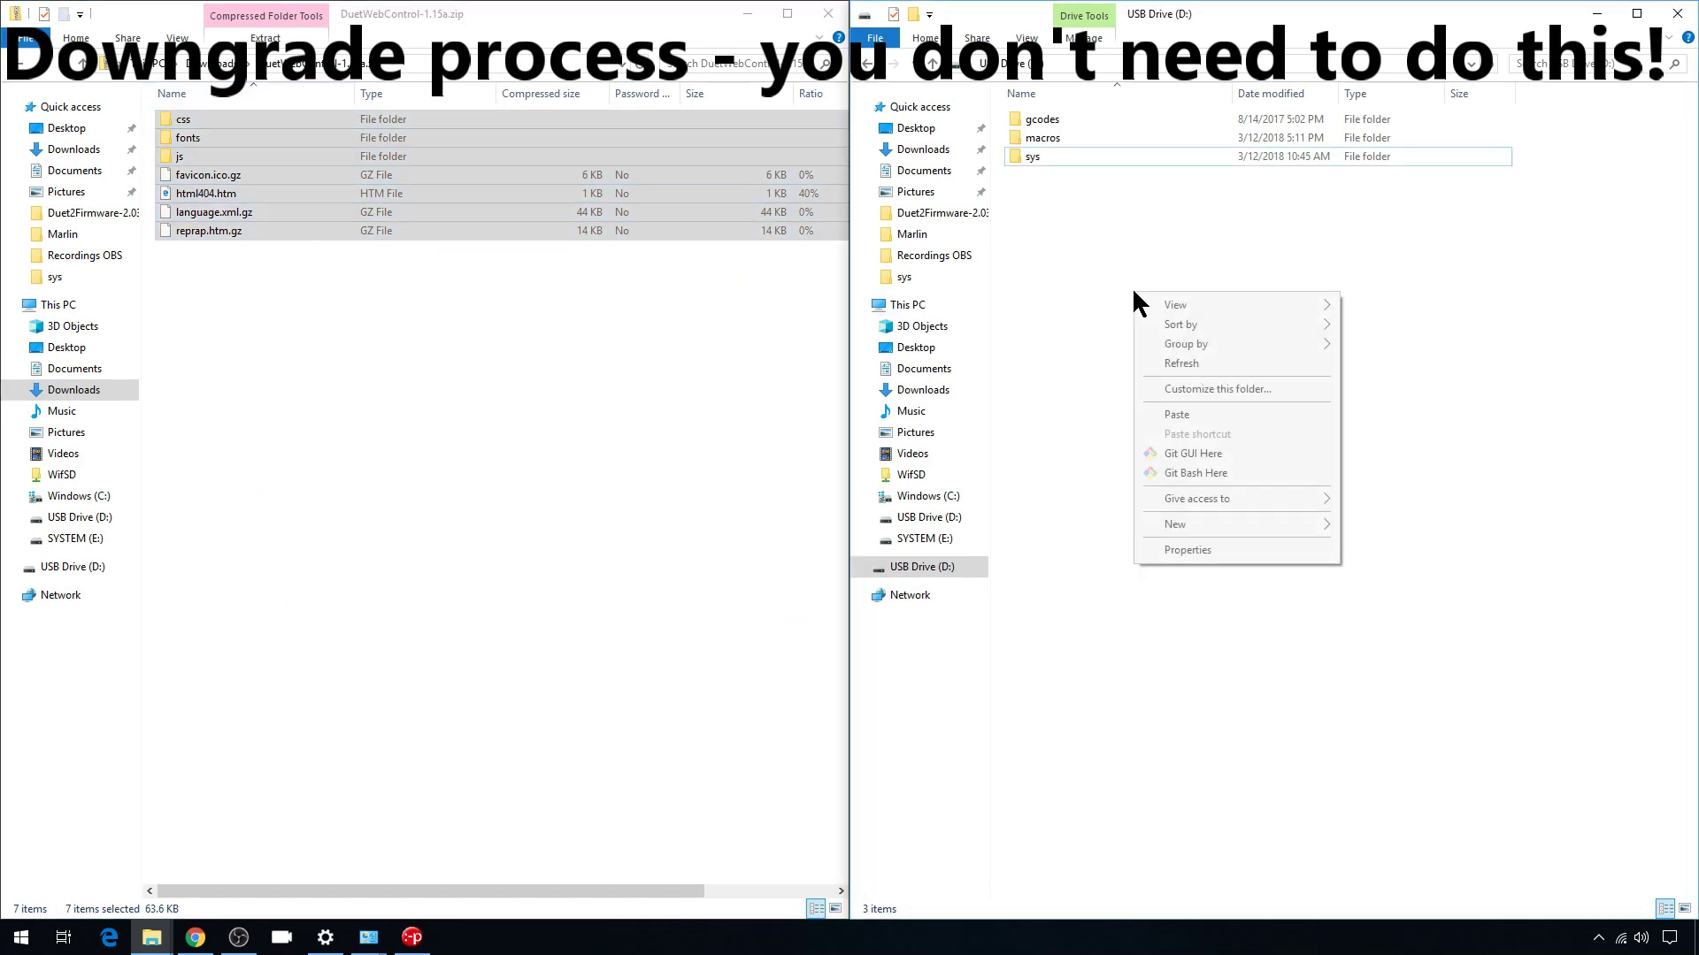
- Make a new www folder on the USB drive and paste the DuetWebControl-1.15a files into it
mouse_move(1233, 524)
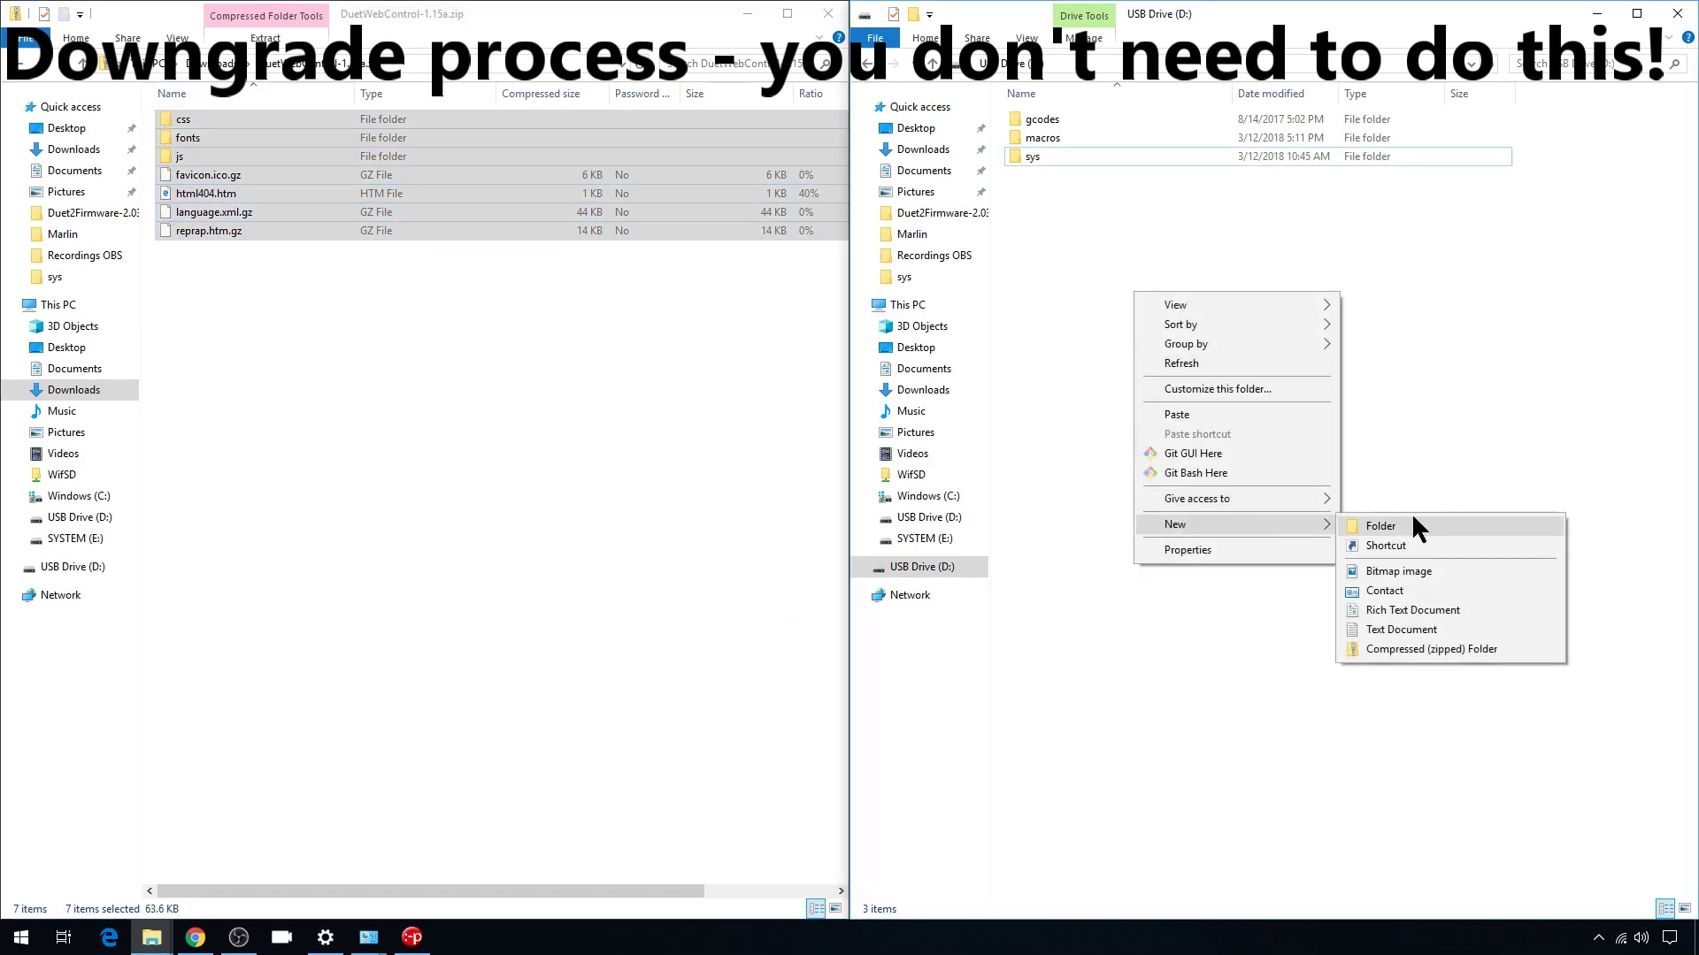
left_click(1412, 516)
type("www")
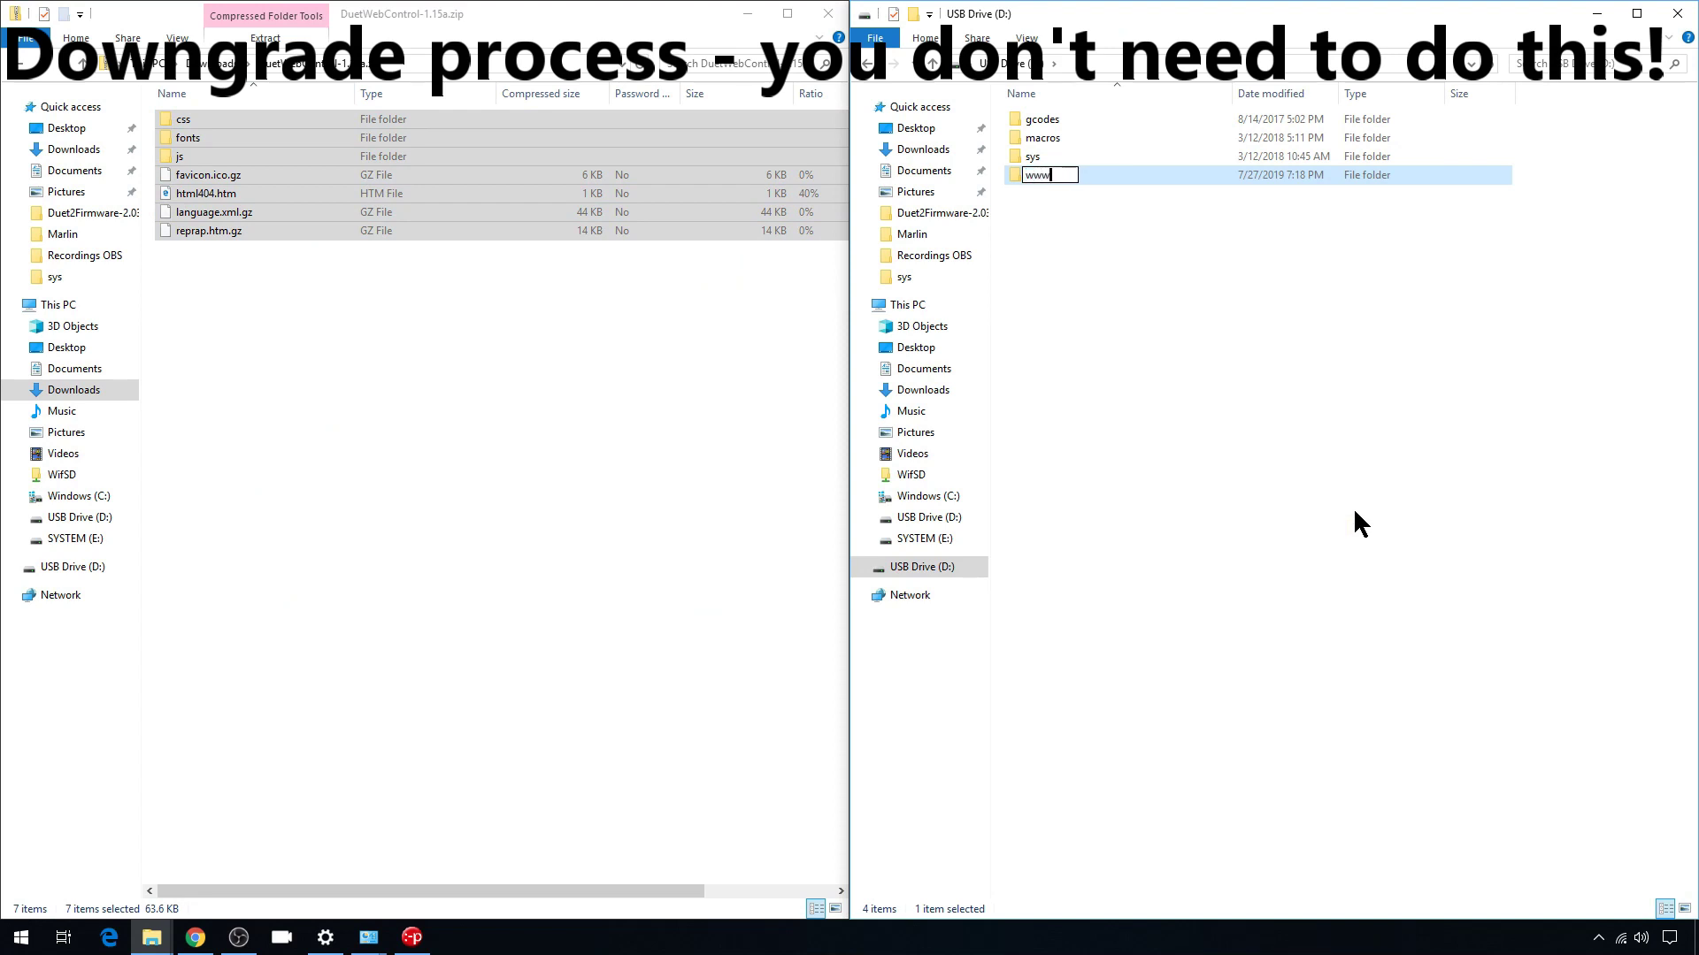
key("Return")
double_click(1074, 174)
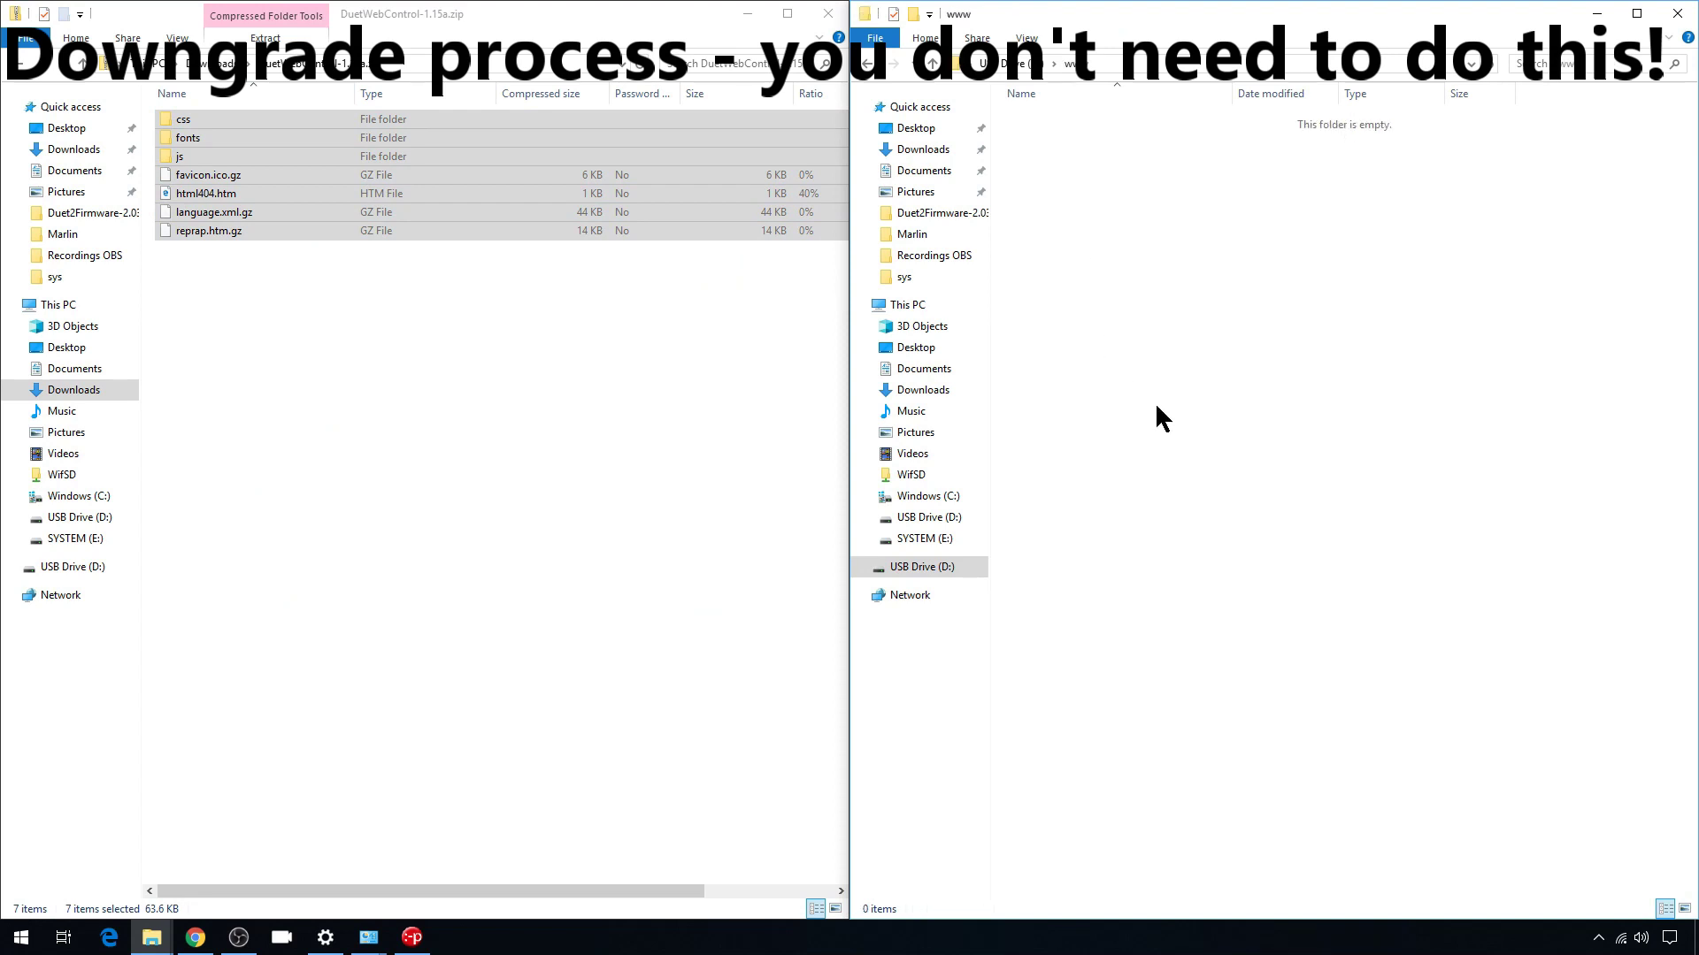
right_click(1155, 404)
left_click(1212, 530)
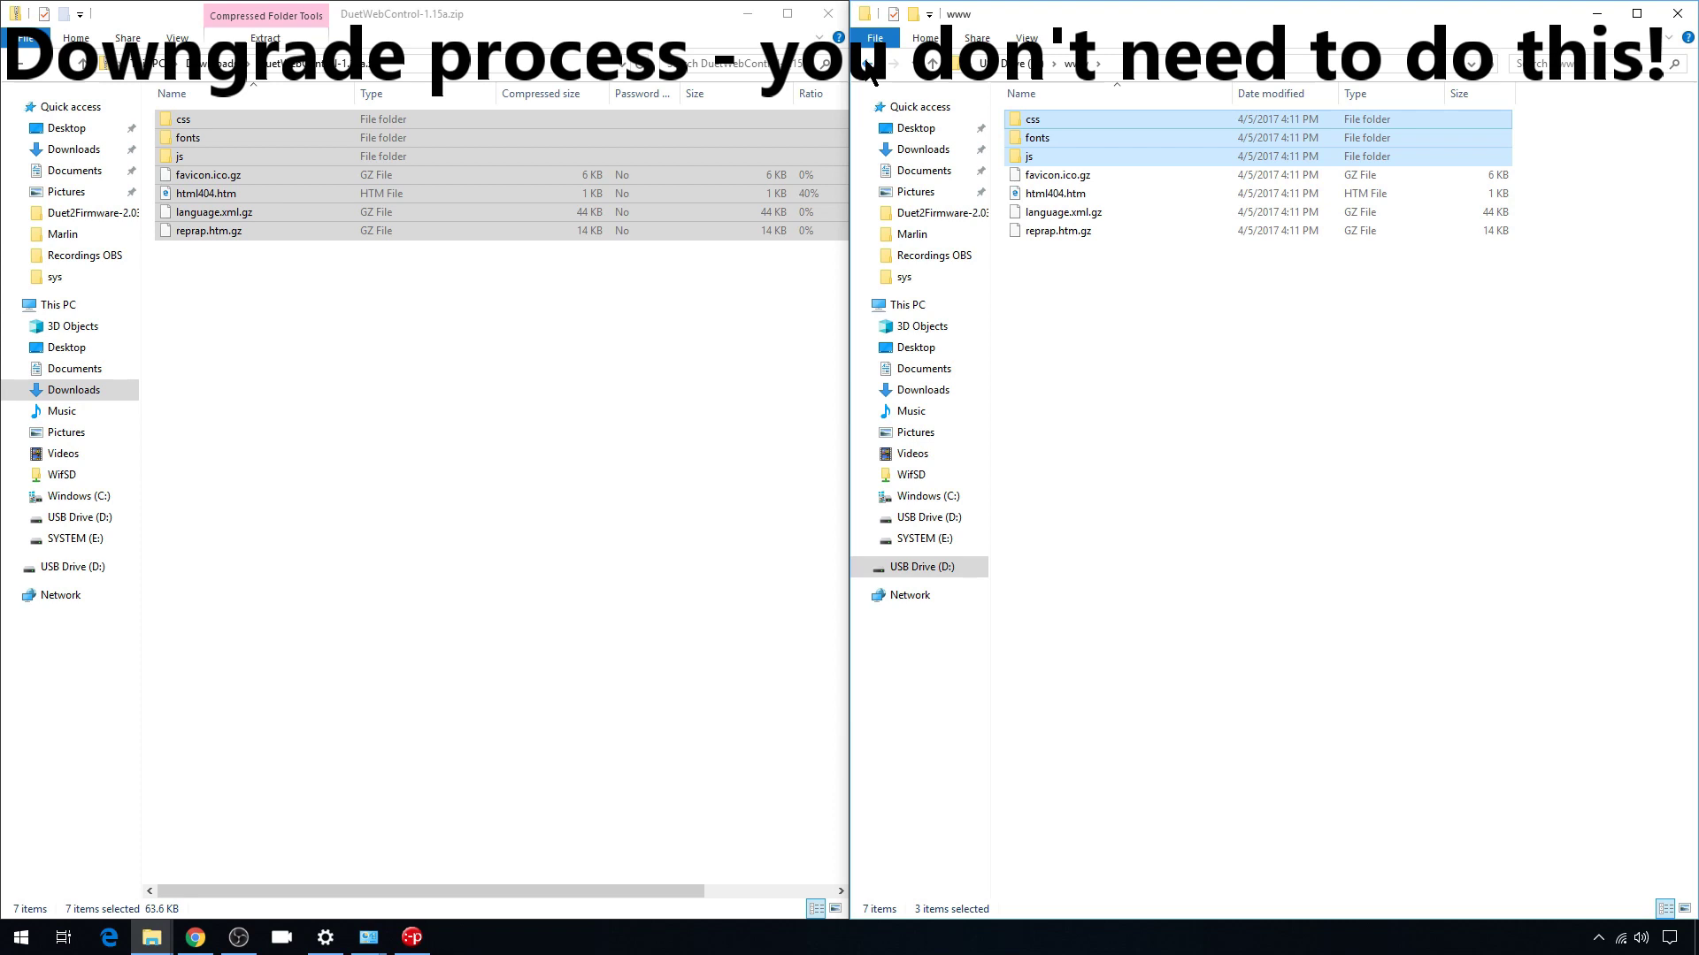
- In sys, delete DuetWiFiFirmware.bin, DuetWiFiServer.bin and iap4e.bin
left_click(868, 66)
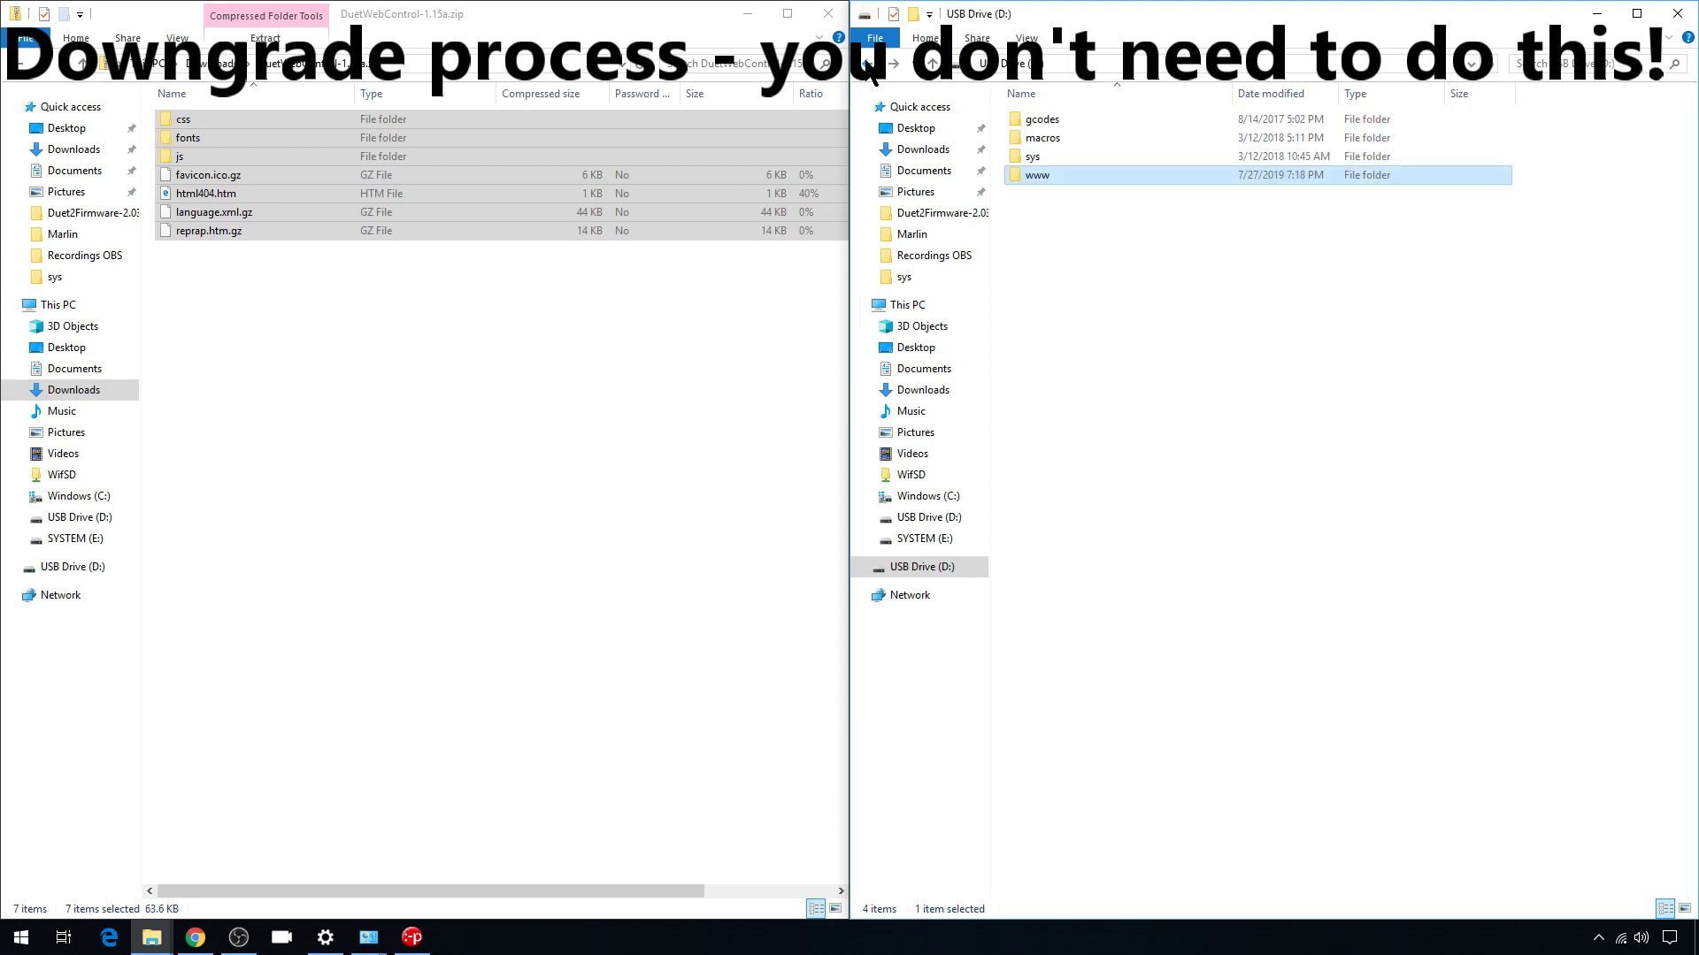
double_click(1054, 156)
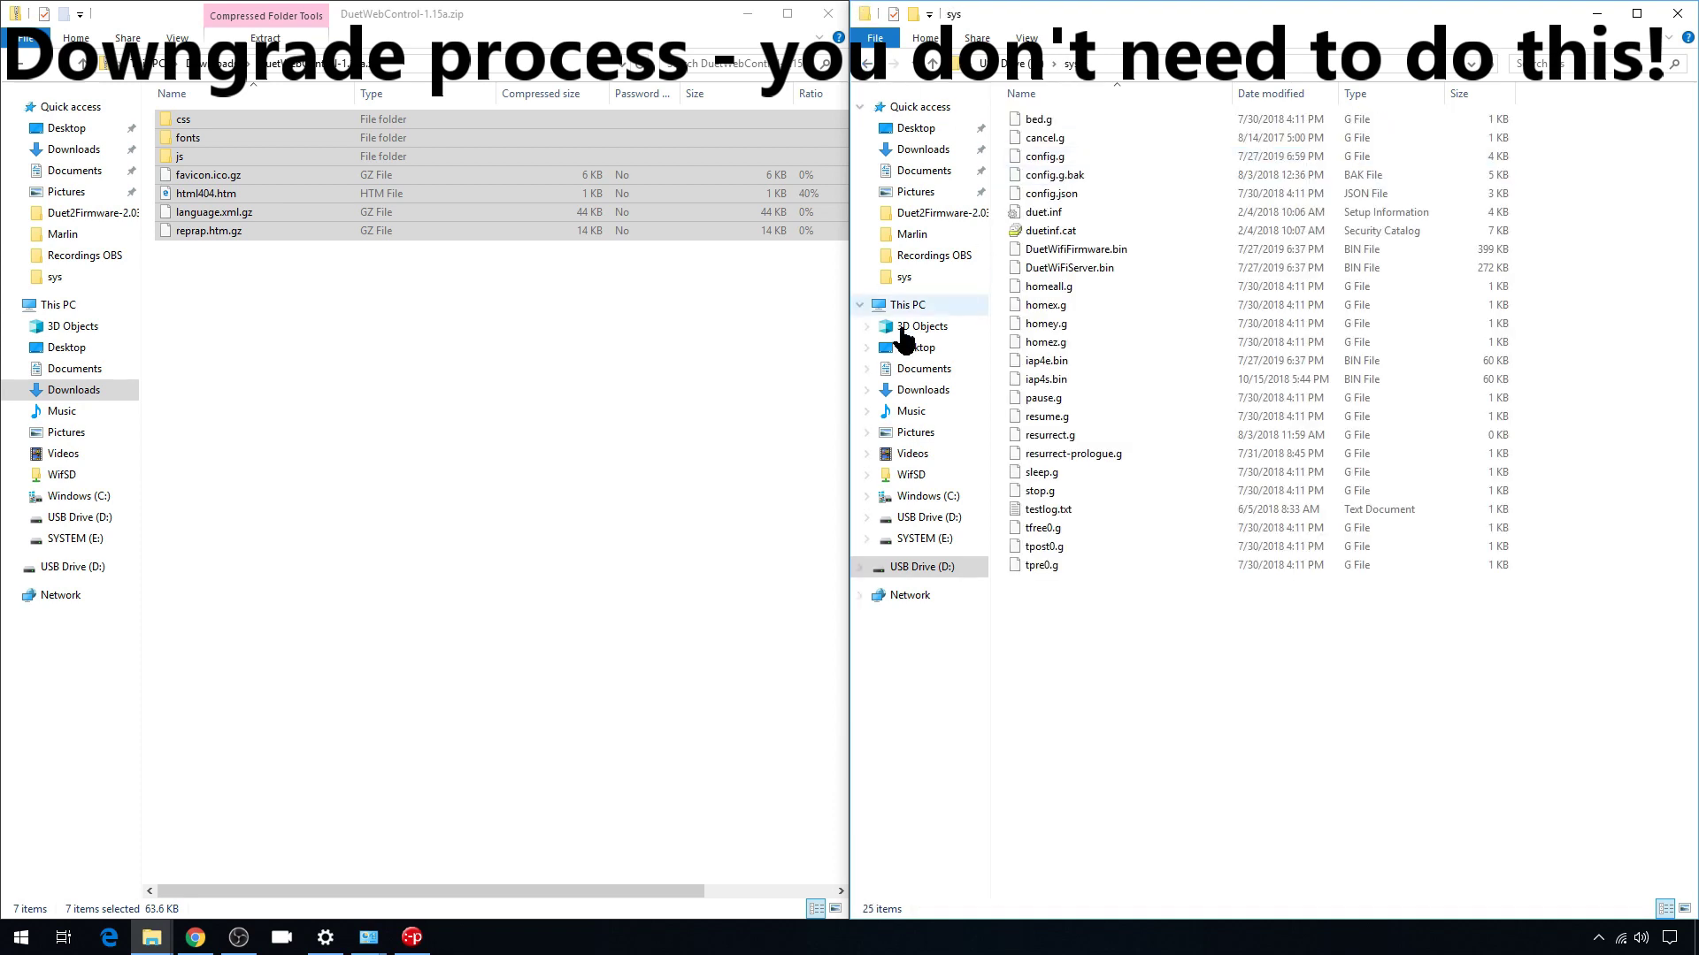
left_click(1159, 247)
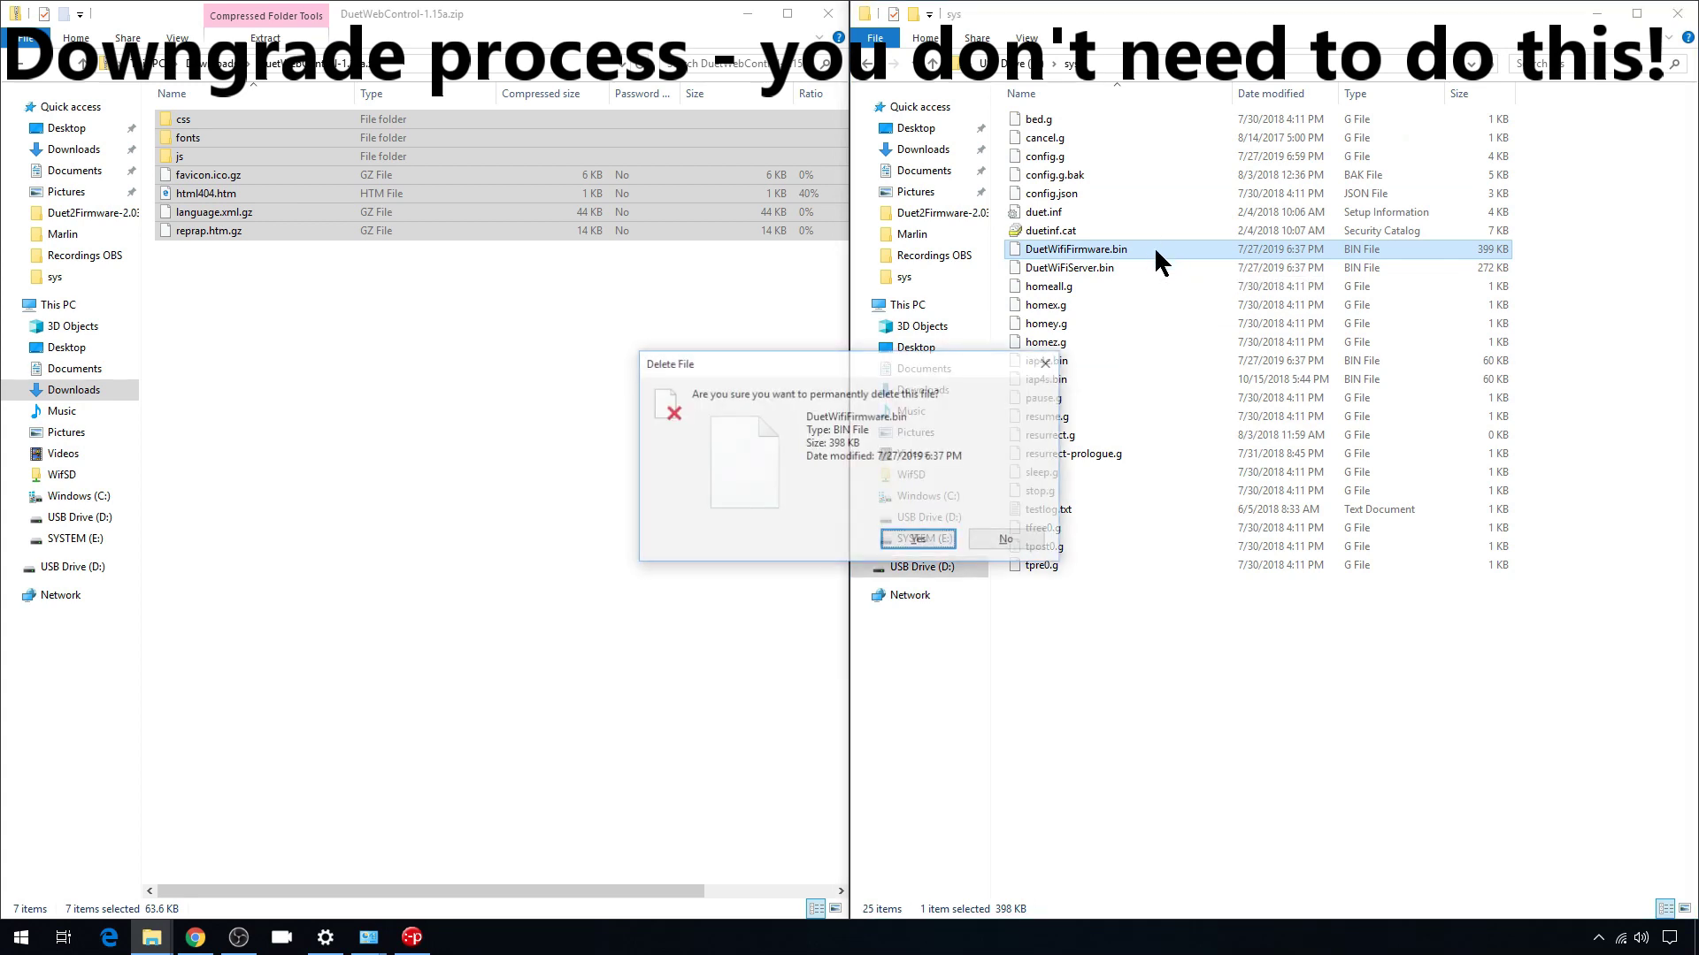
key("Return")
key("Delete")
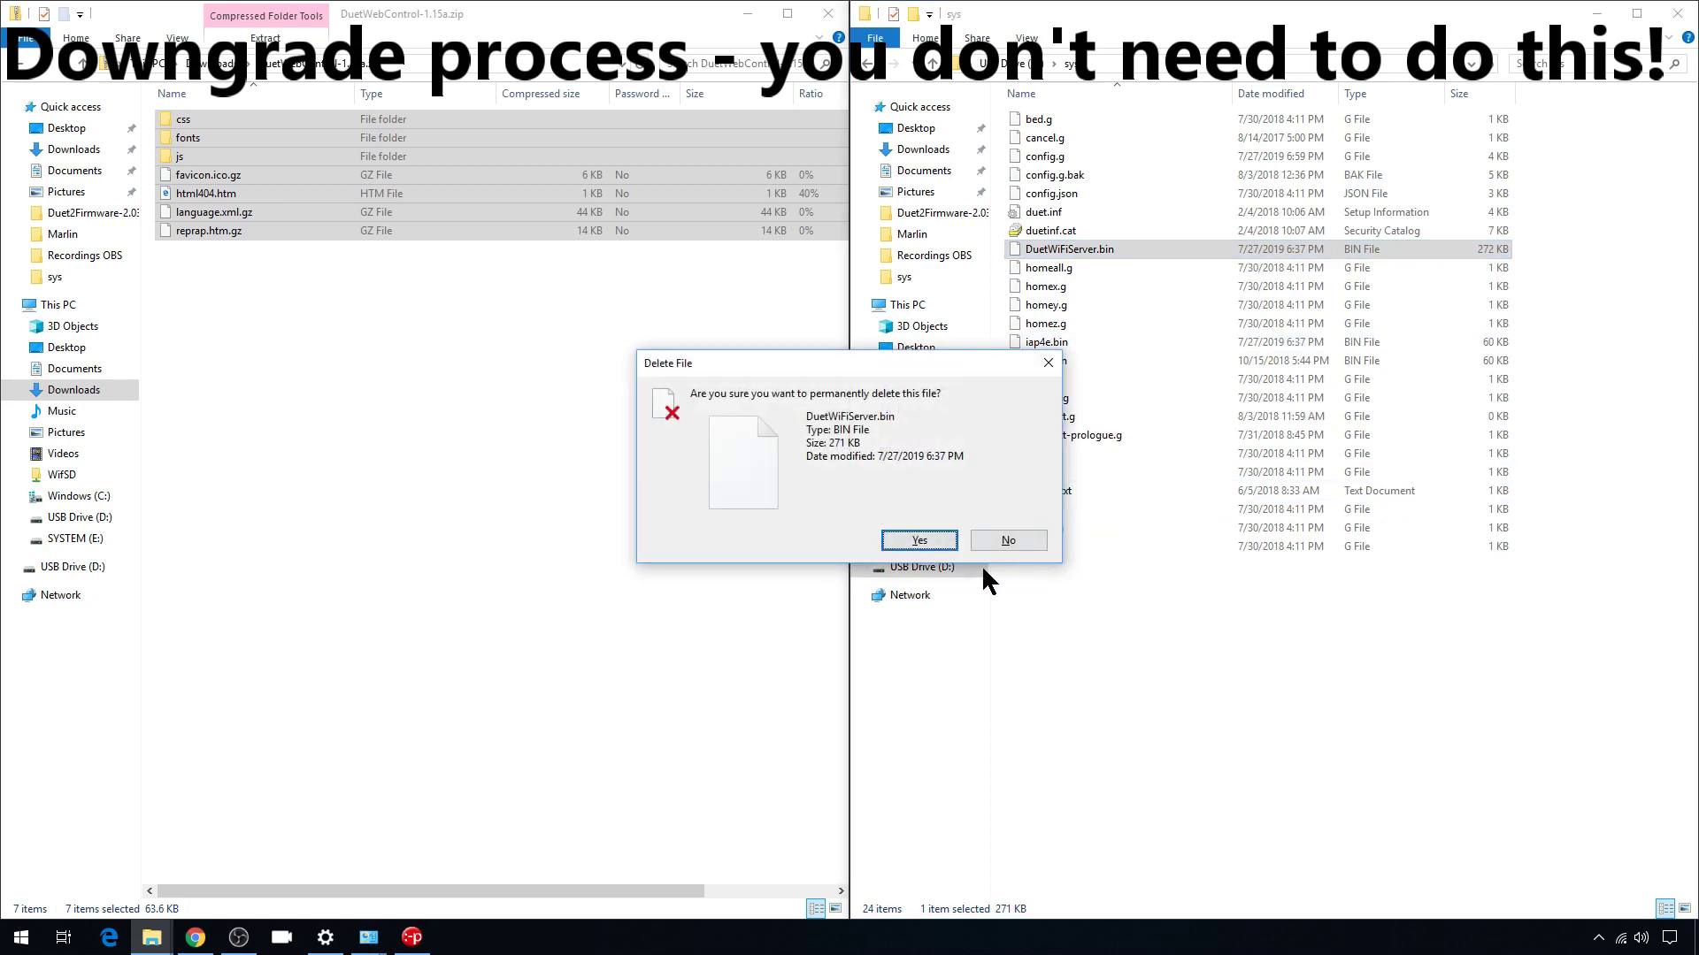
left_click(925, 542)
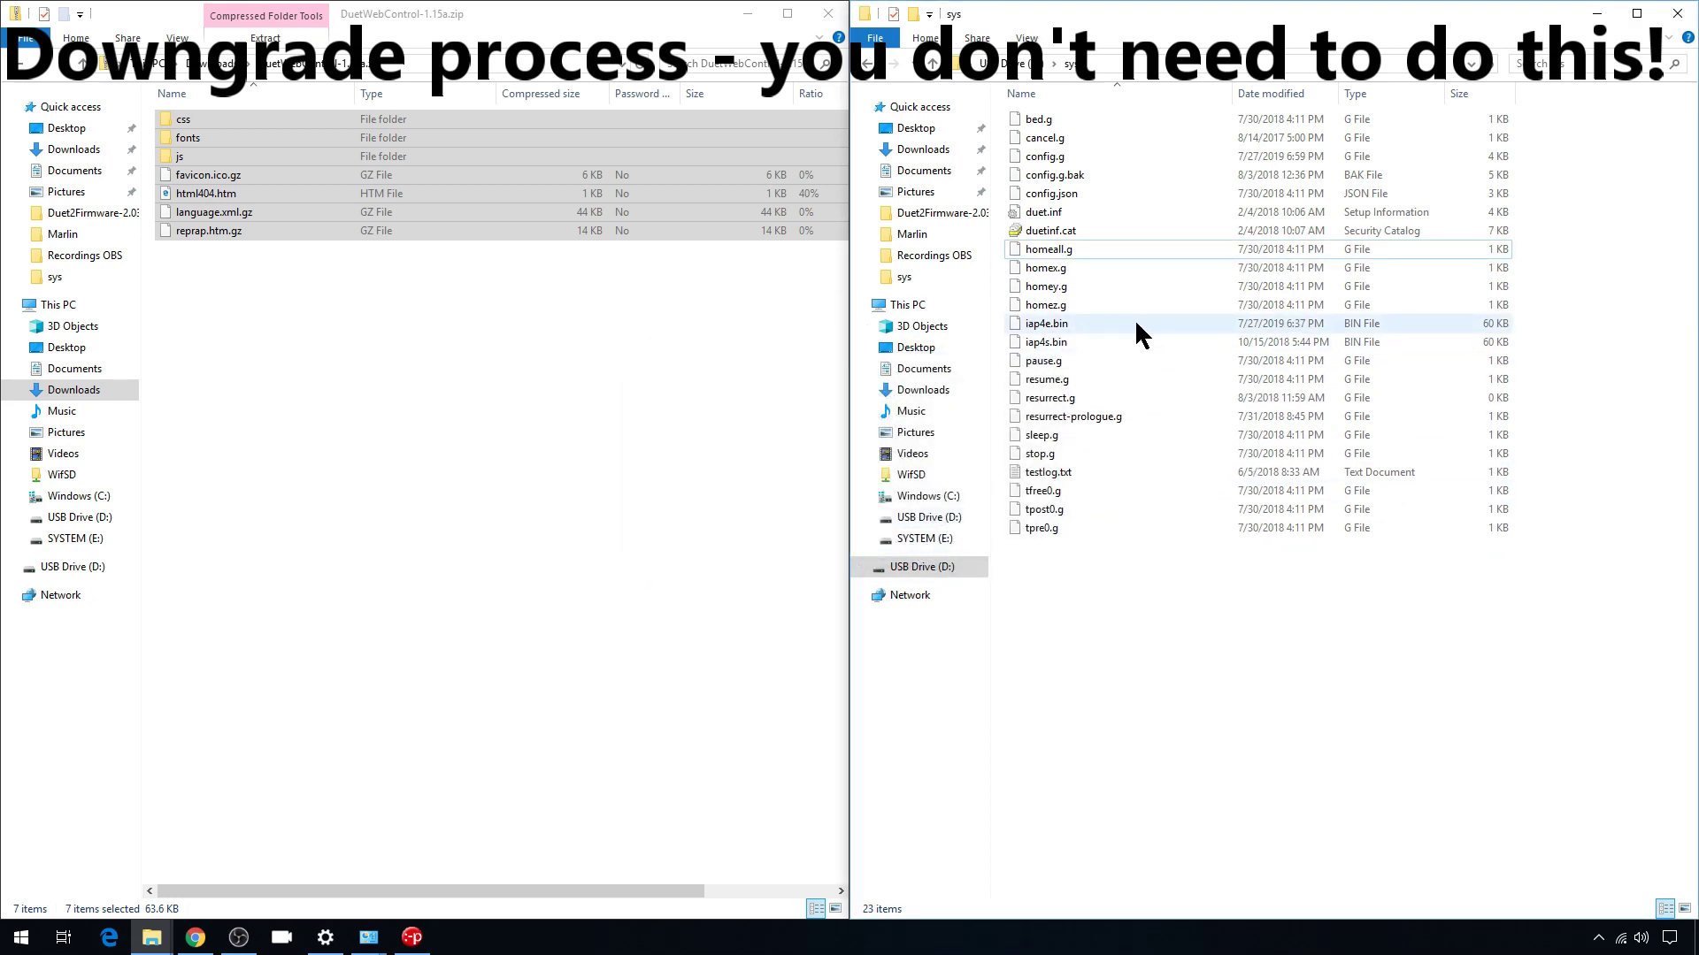
left_click(1140, 334)
key("Delete")
- Copy iap4e.bin, DuetWiFiServer-1.03-ch.bin, DuetWiFiFirmware-1.18.1.bin and DuetWebControl-1.15a.bin into sys
key("Return")
left_click(83, 67)
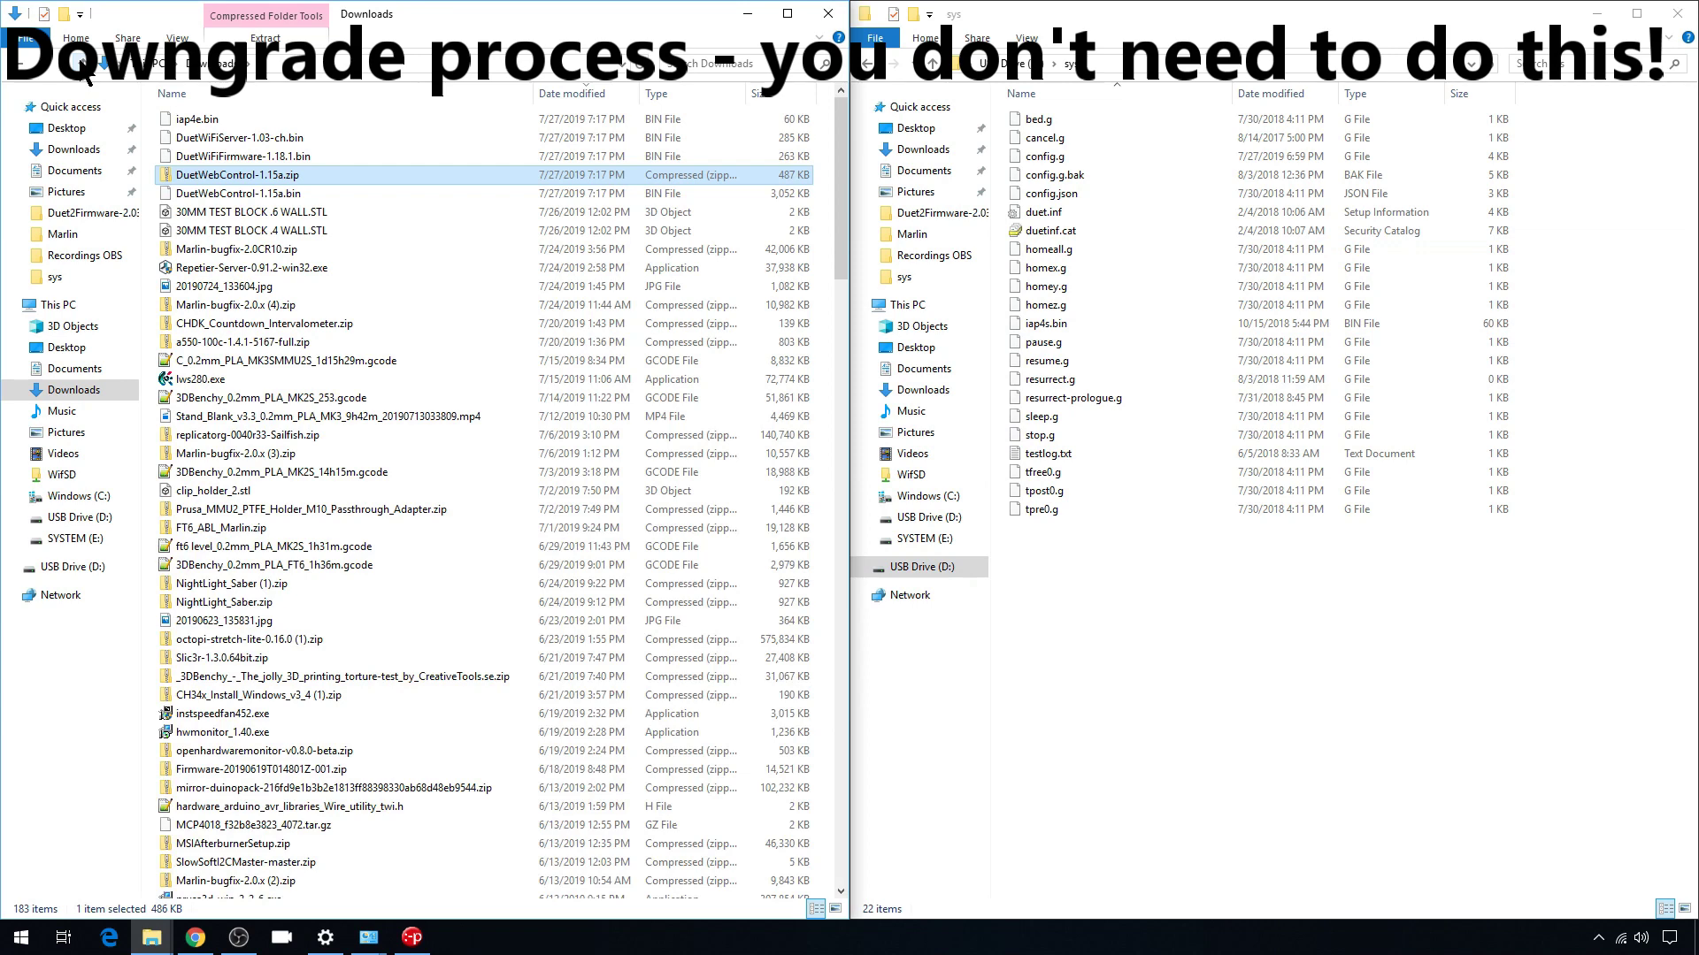
left_click(270, 118)
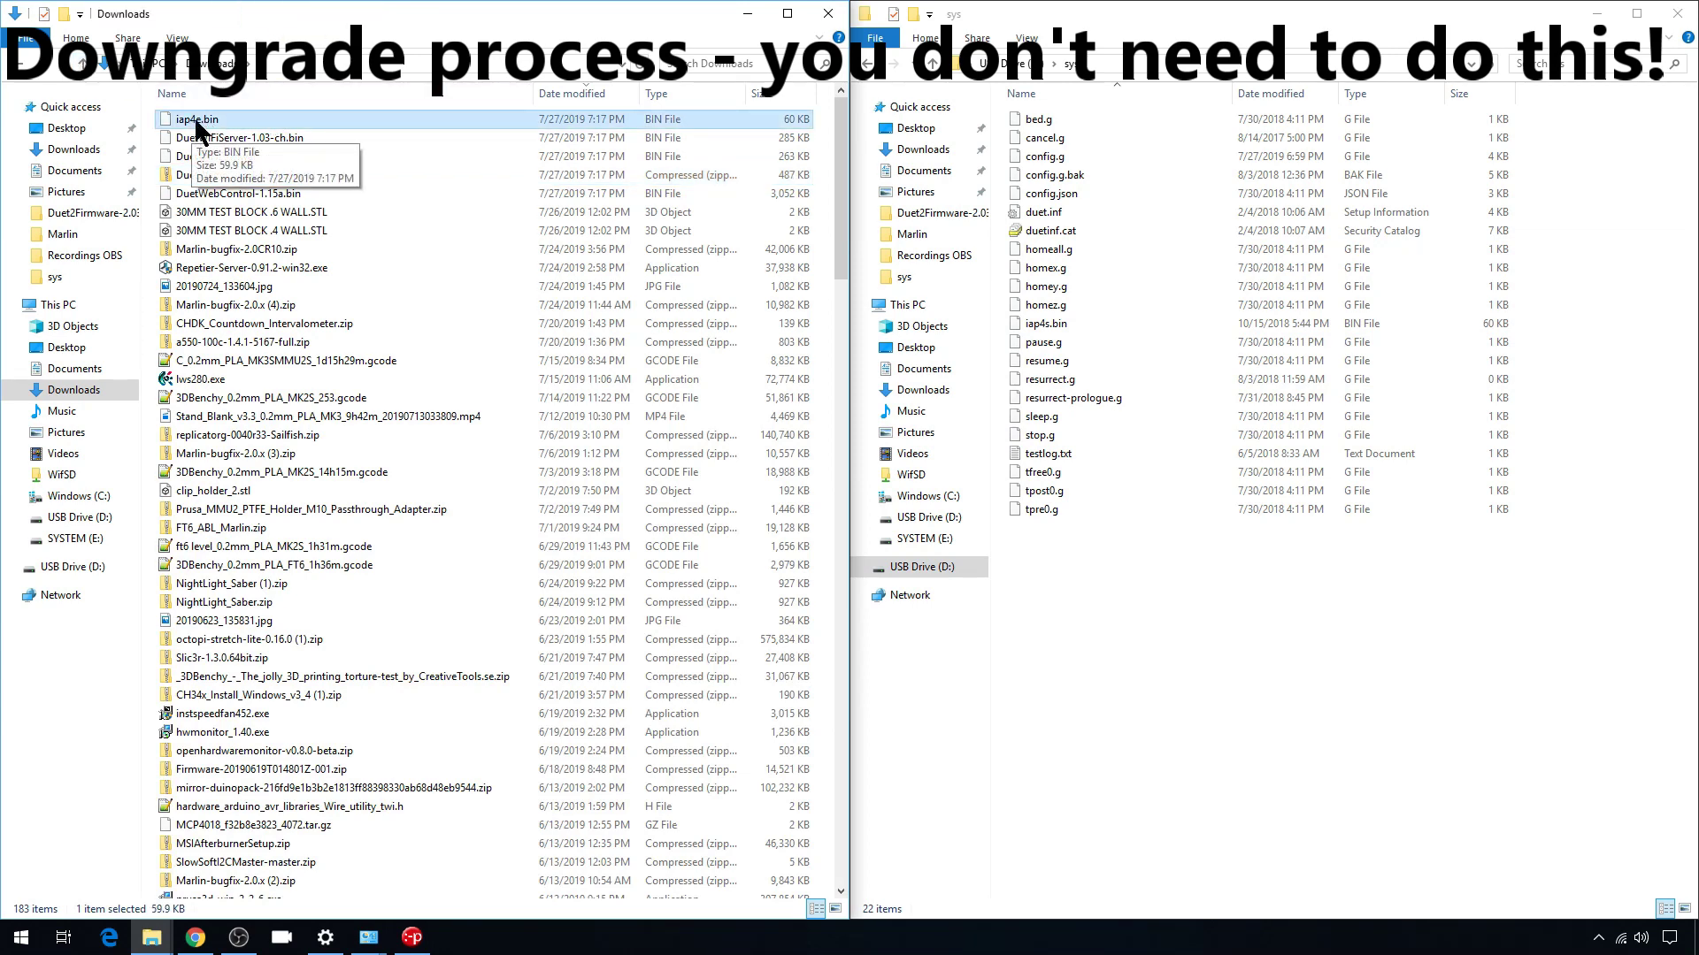
left_click_drag(193, 123, 1250, 699)
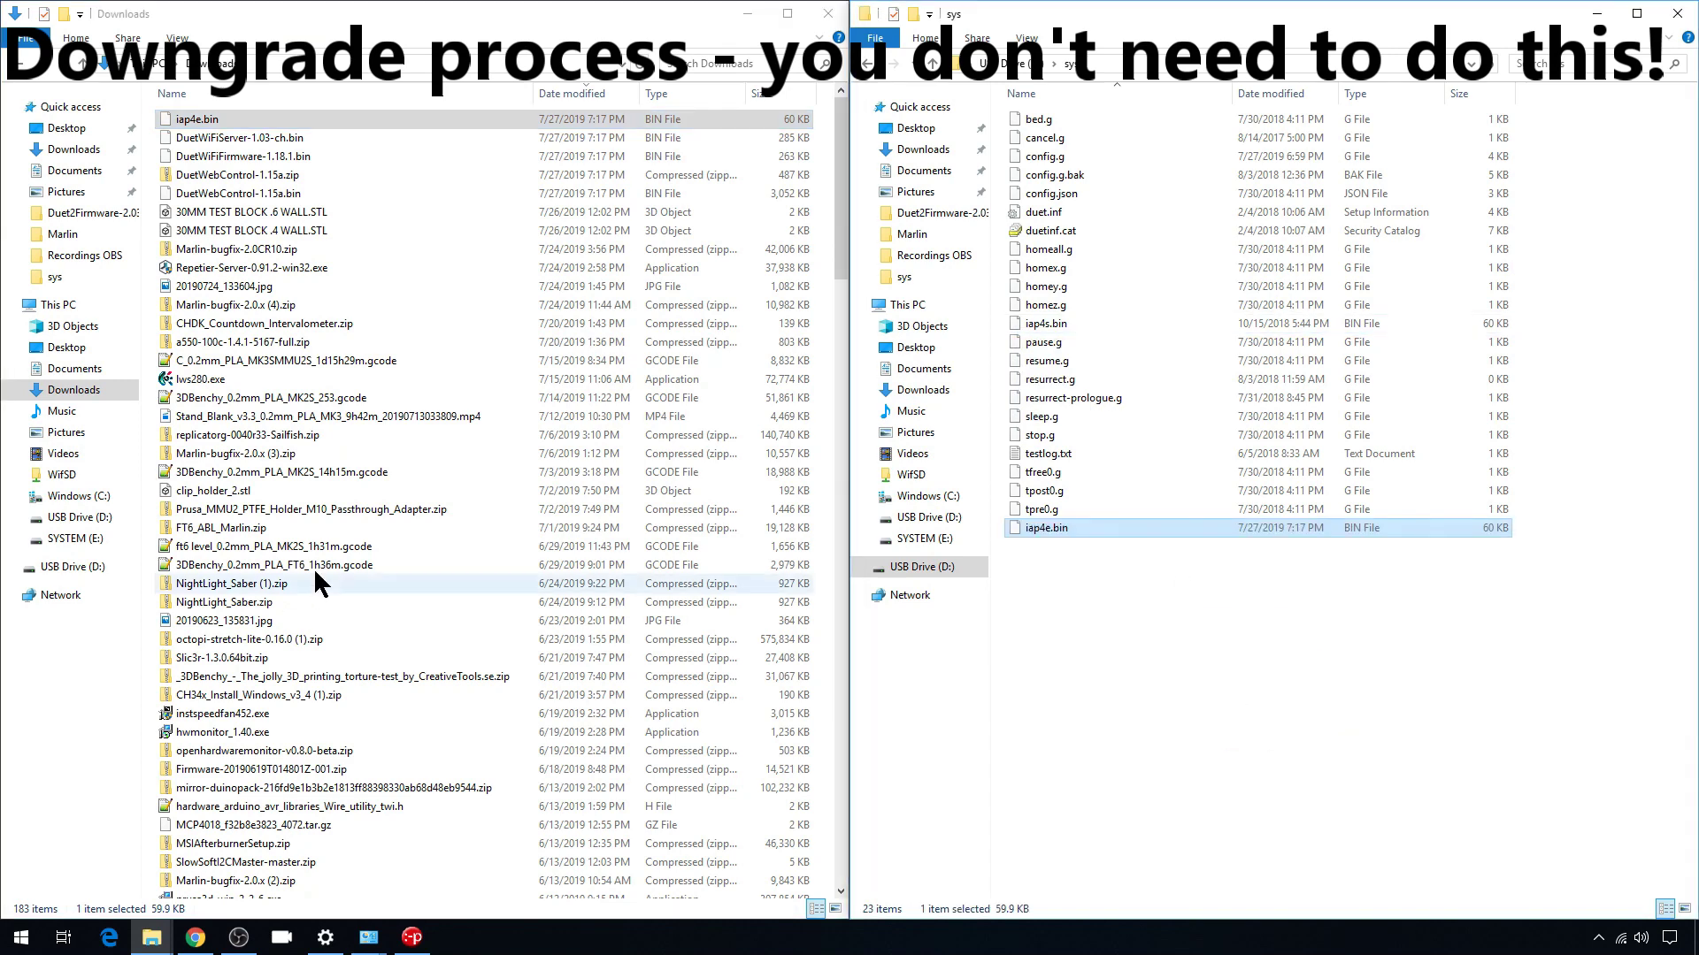
left_click_drag(222, 139, 1251, 664)
left_click_drag(236, 158, 1145, 693)
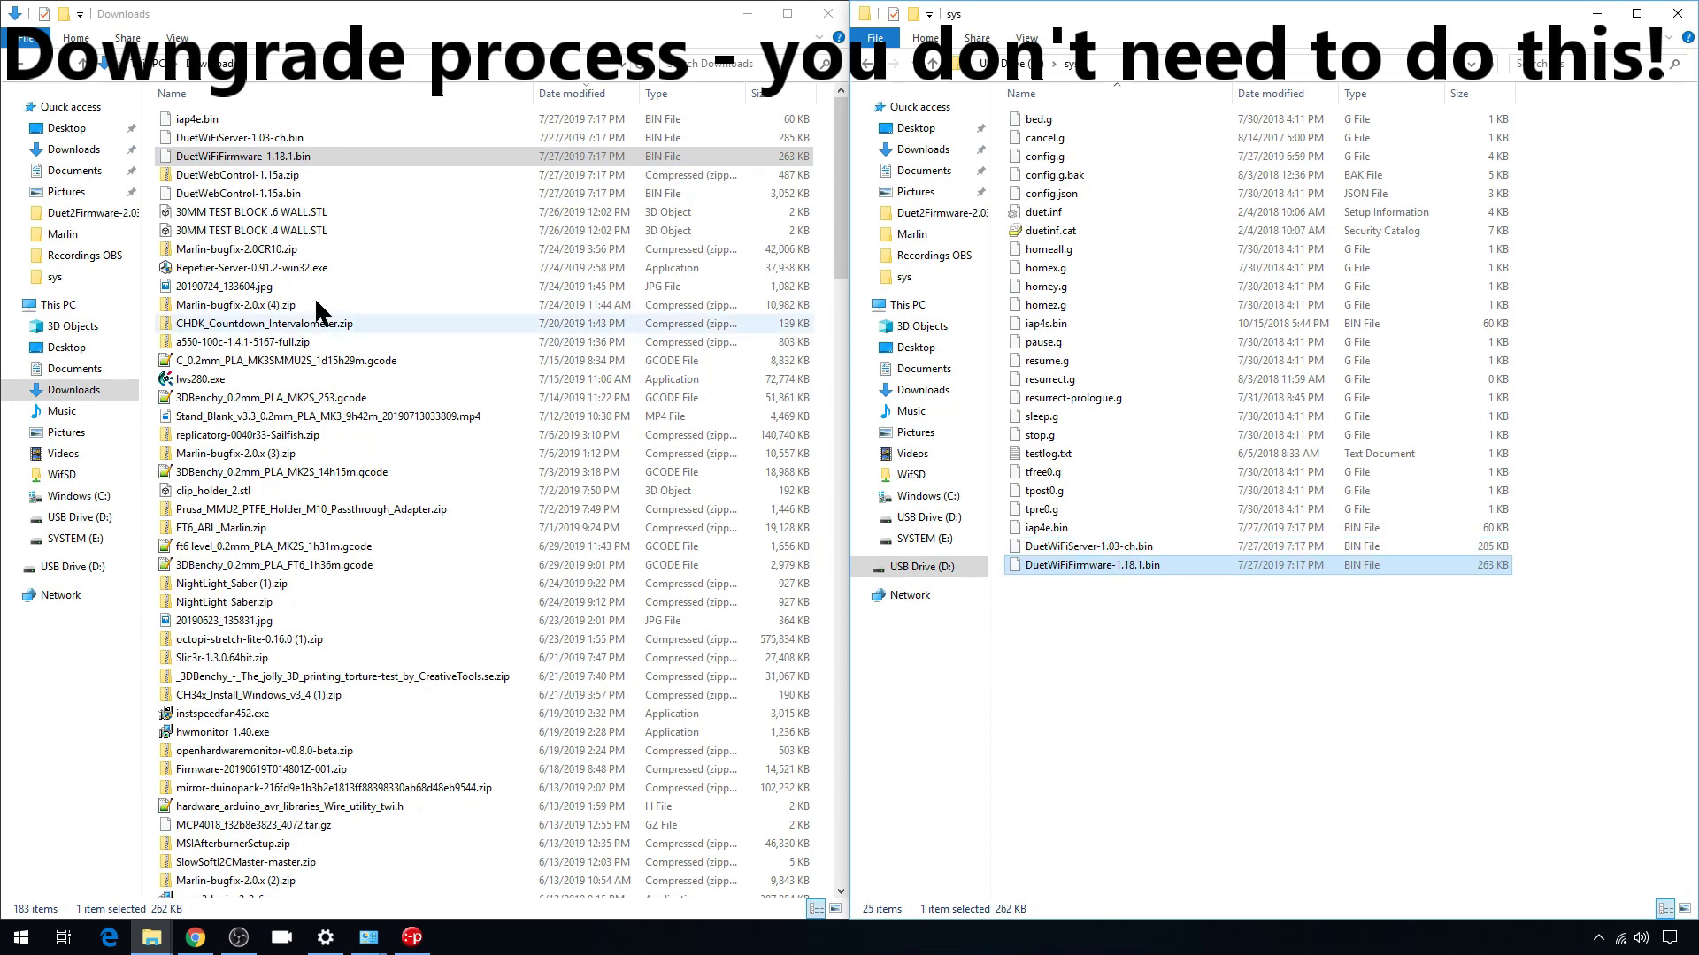
left_click_drag(216, 202, 1088, 741)
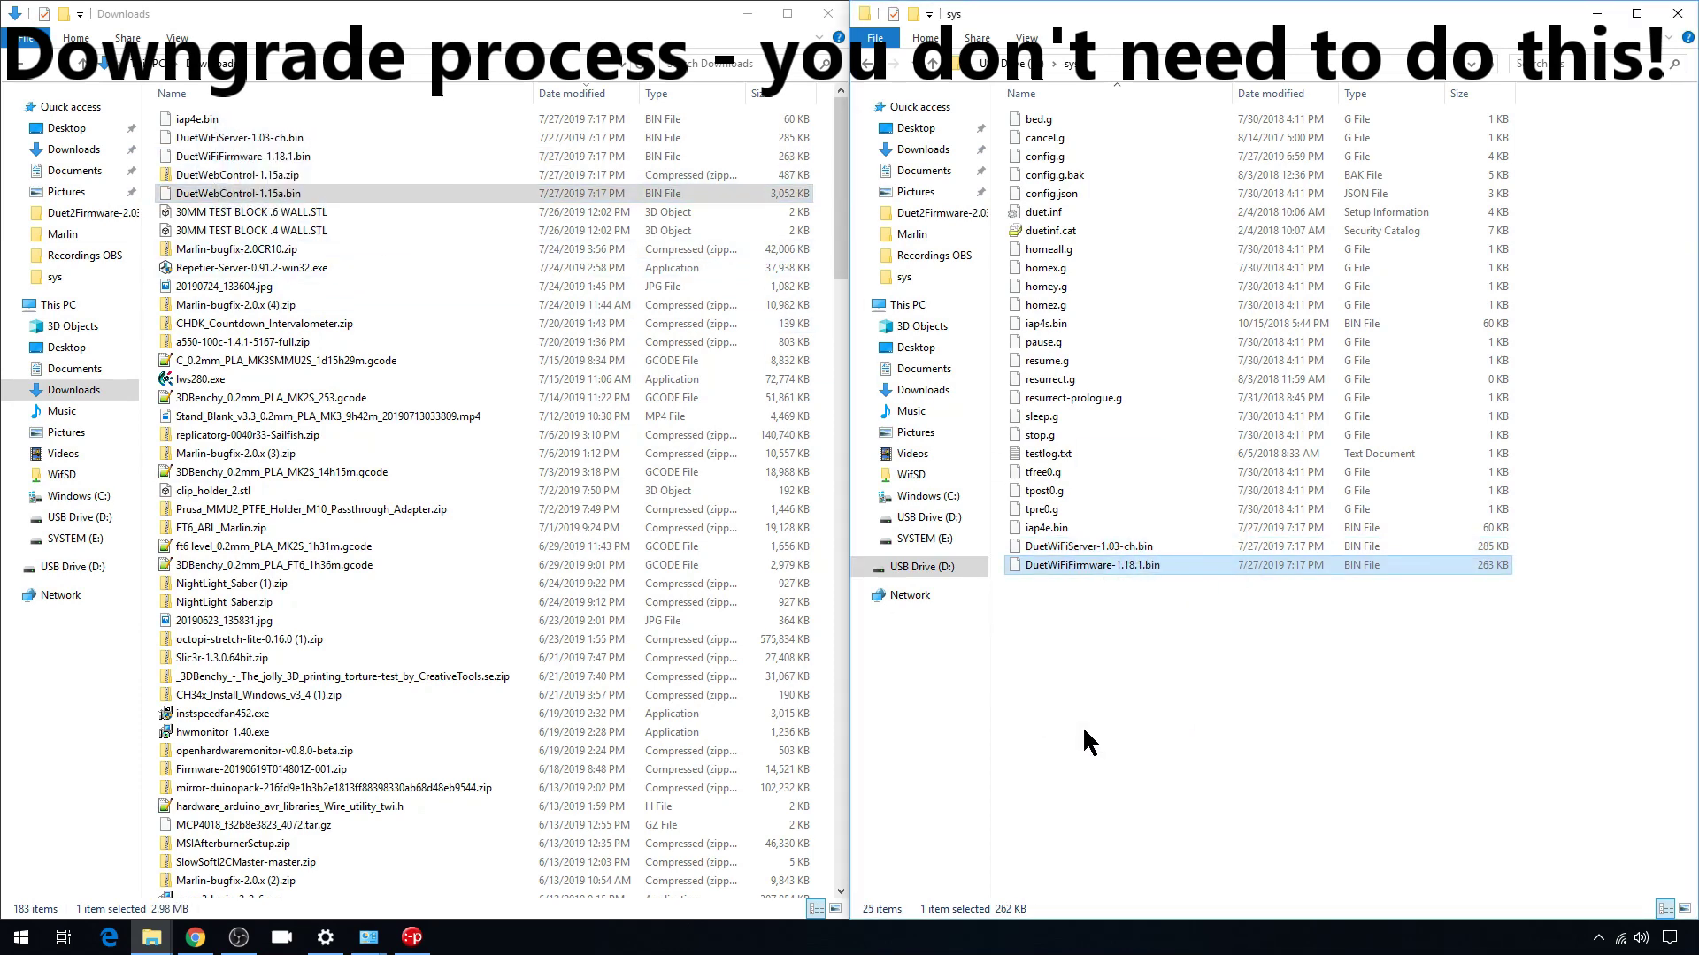
- Rename DuetWiFiServer-1.03-ch.bin to DuetWiFiServer.bin
left_click(1113, 546)
left_click(1113, 546)
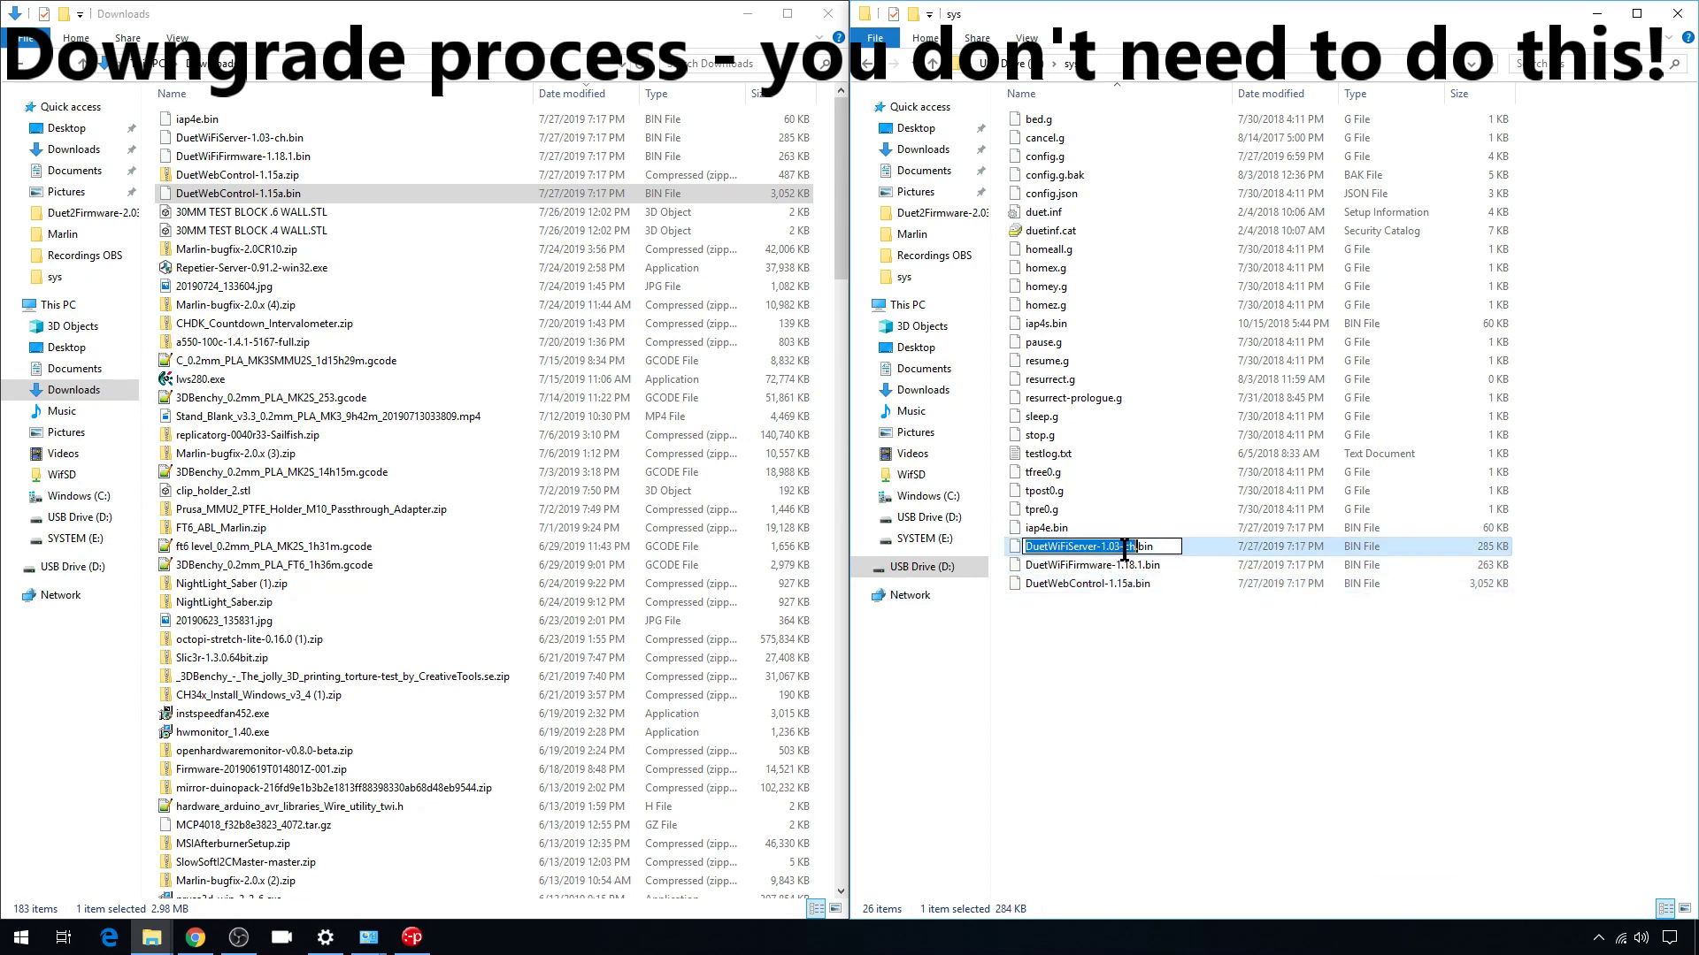
left_click(1113, 546)
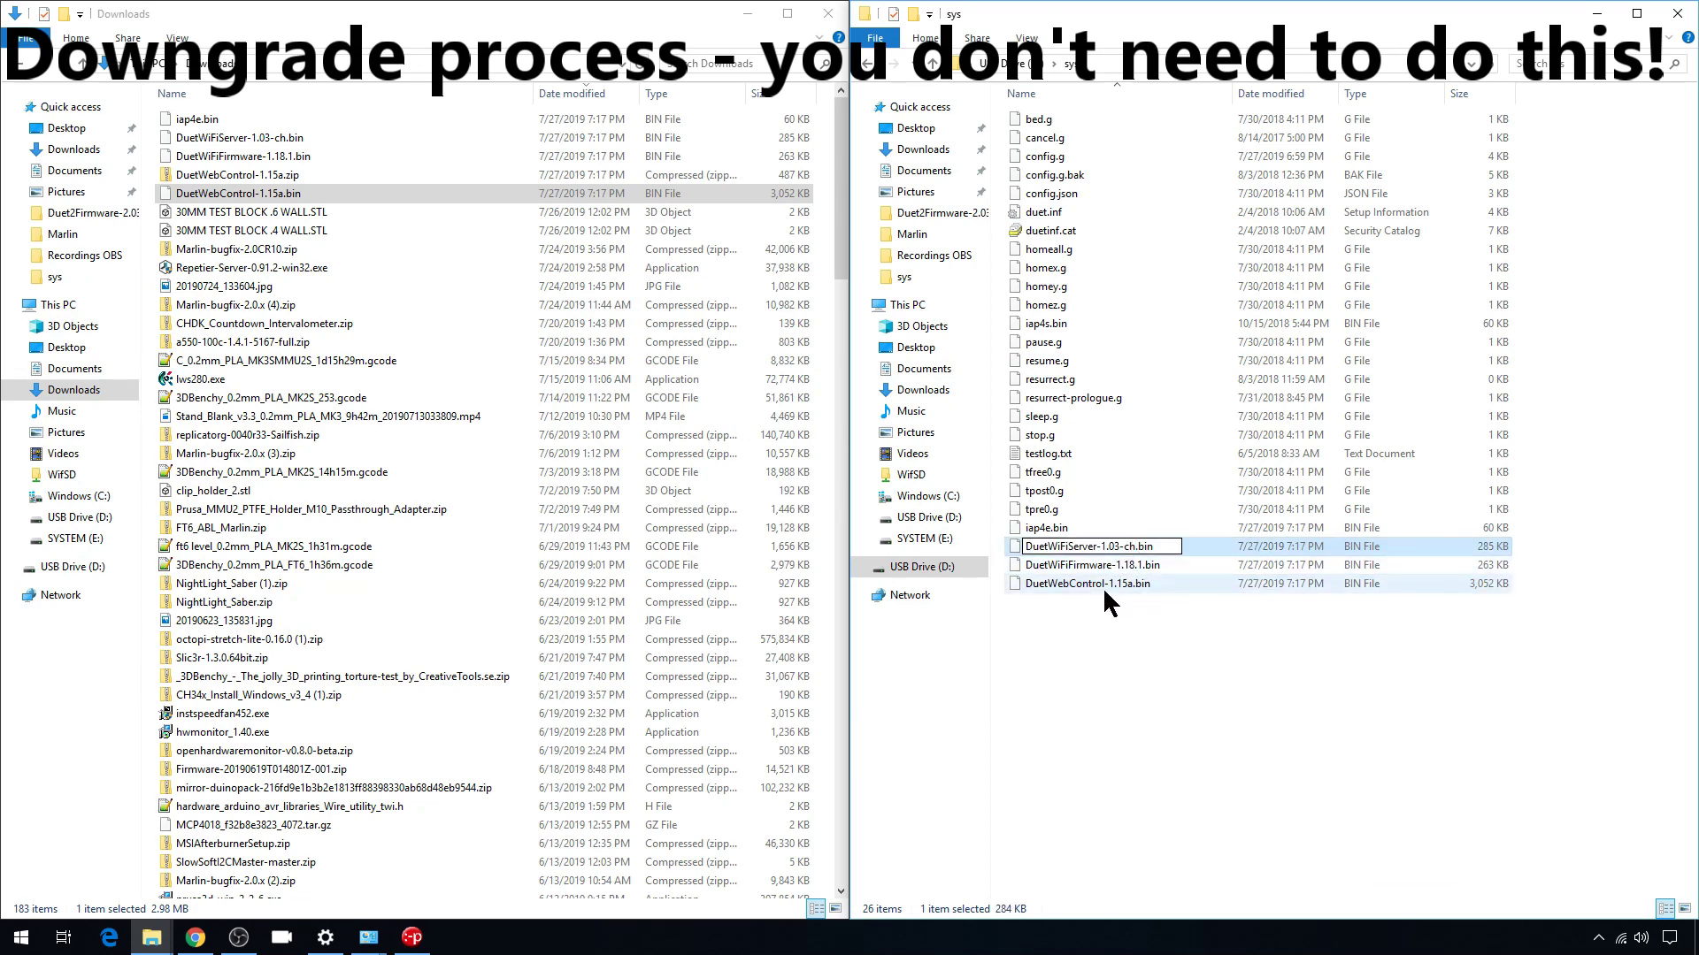
key("BackSpace")
key("BackSpace")
key("BackSpace")
key("BackSpace")
key("BackSpace")
key("BackSpace")
key("BackSpace")
key("BackSpace")
key("Return")
- Rename DuetWiFiFirmware-1.18.1.bin to Duet2CombinedFirmware.bin
left_click(1141, 570)
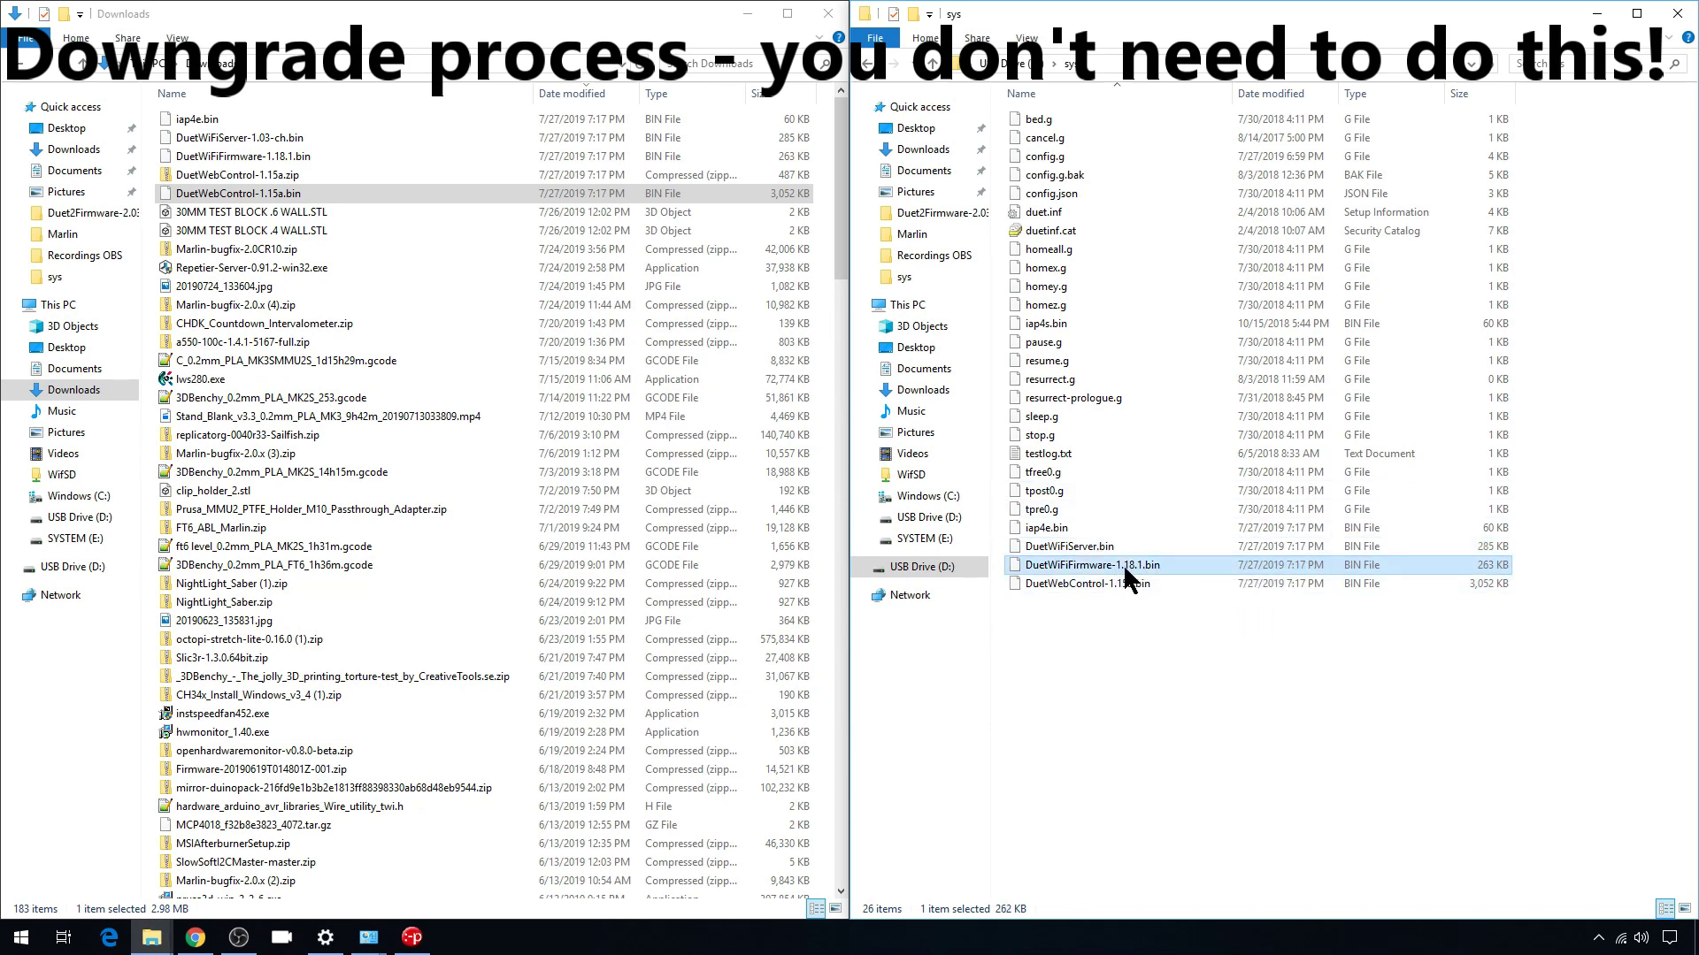
left_click(1141, 568)
left_click(1141, 566)
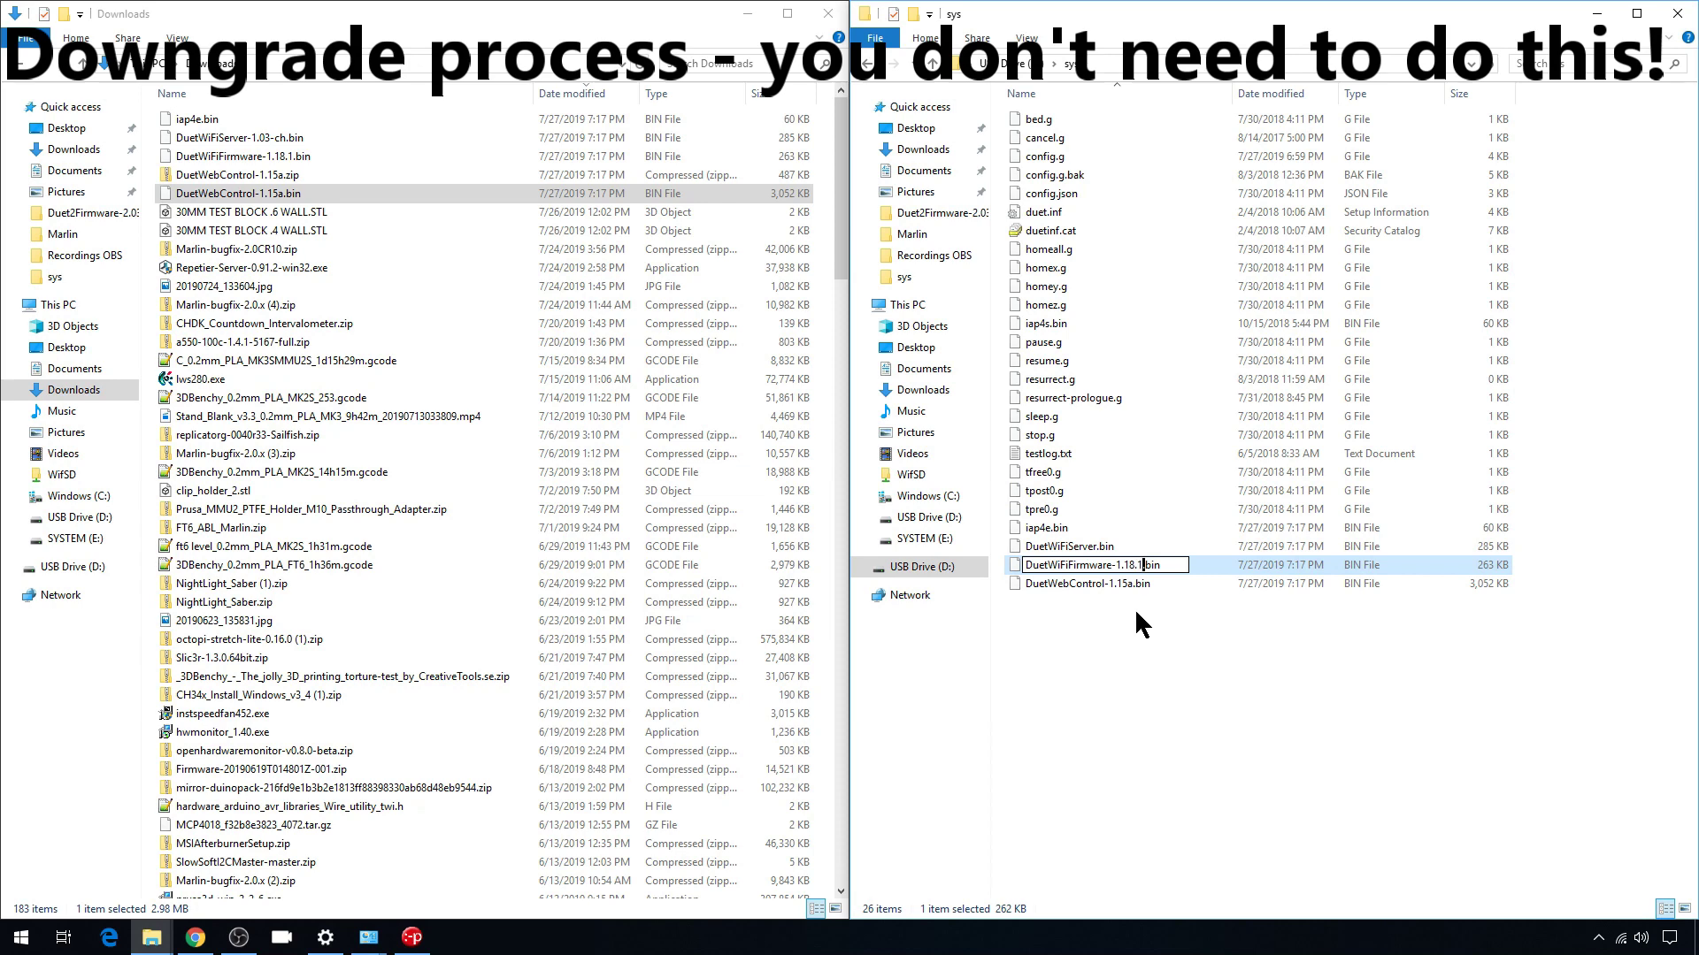
key("BackSpace")
key("BackSpace")
key("BackSpace")
key("BackSpace")
key("BackSpace")
key("BackSpace")
key("BackSpace")
key("BackSpace")
key("BackSpace")
key("BackSpace")
key("BackSpace")
key("BackSpace")
key("BackSpace")
key("BackSpace")
key("BackSpace")
key("BackSpace")
key("BackSpace")
key("BackSpace")
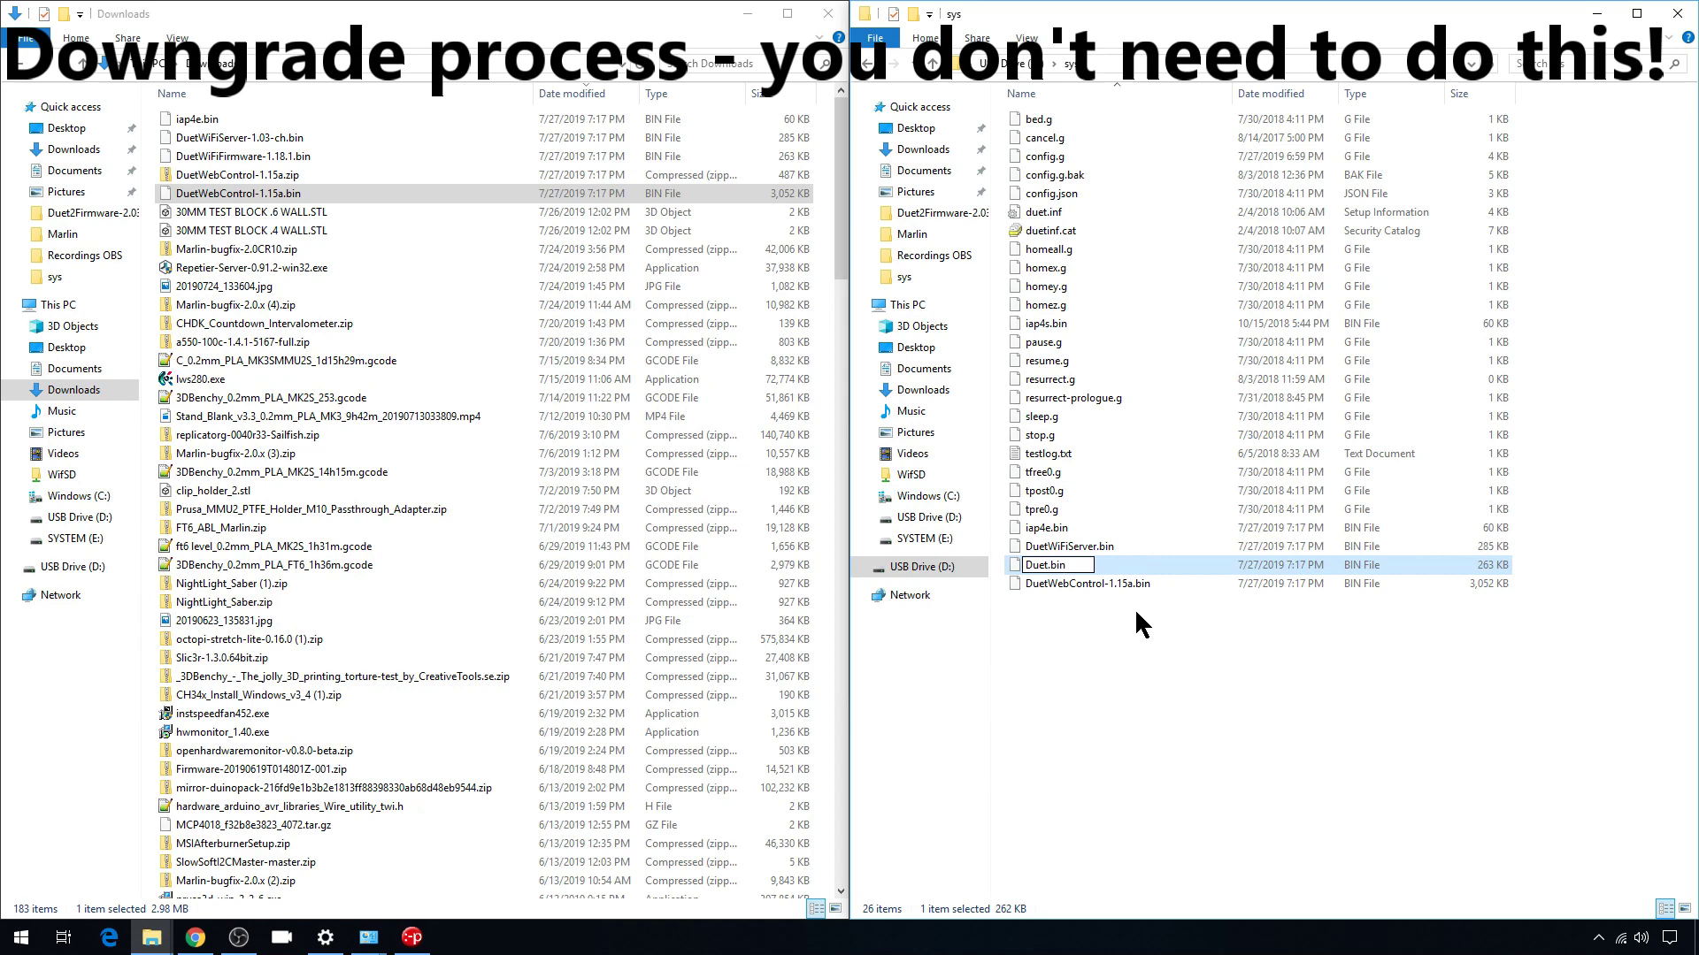
type("2")
type("Combined")
type("Firmware")
key("Return")
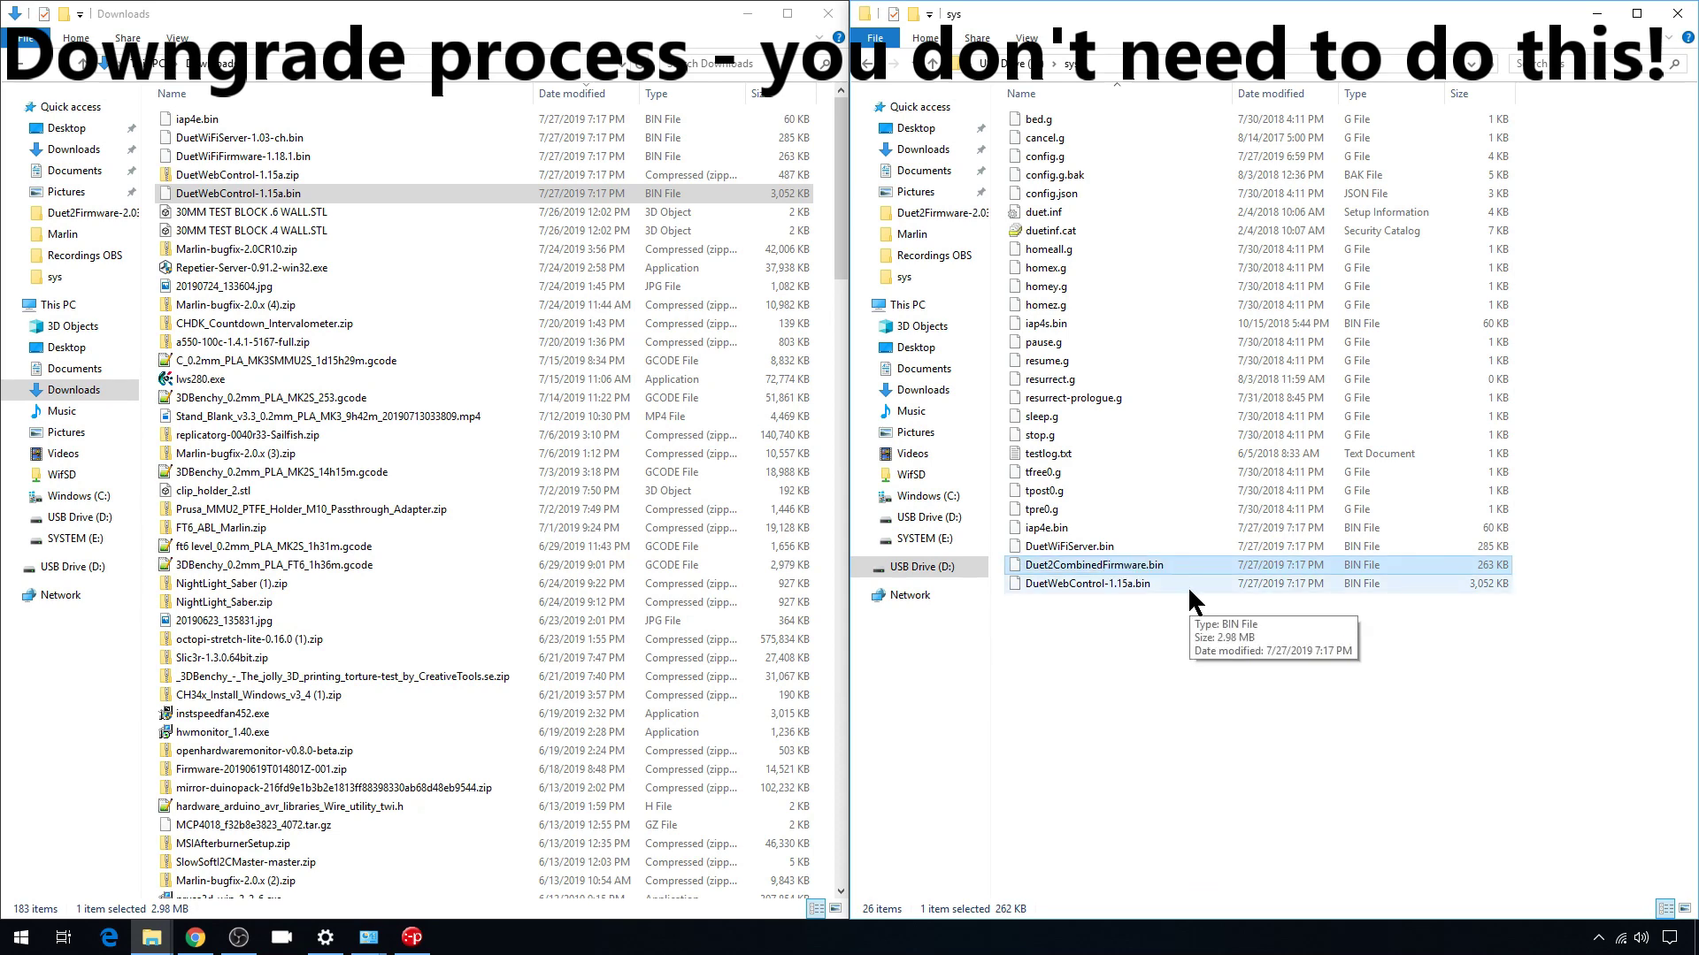
- Rename DuetWebControl-1.15a.bin to DuetWebControl.bin, then return to Pronterface
left_click(1132, 585)
left_click(1130, 586)
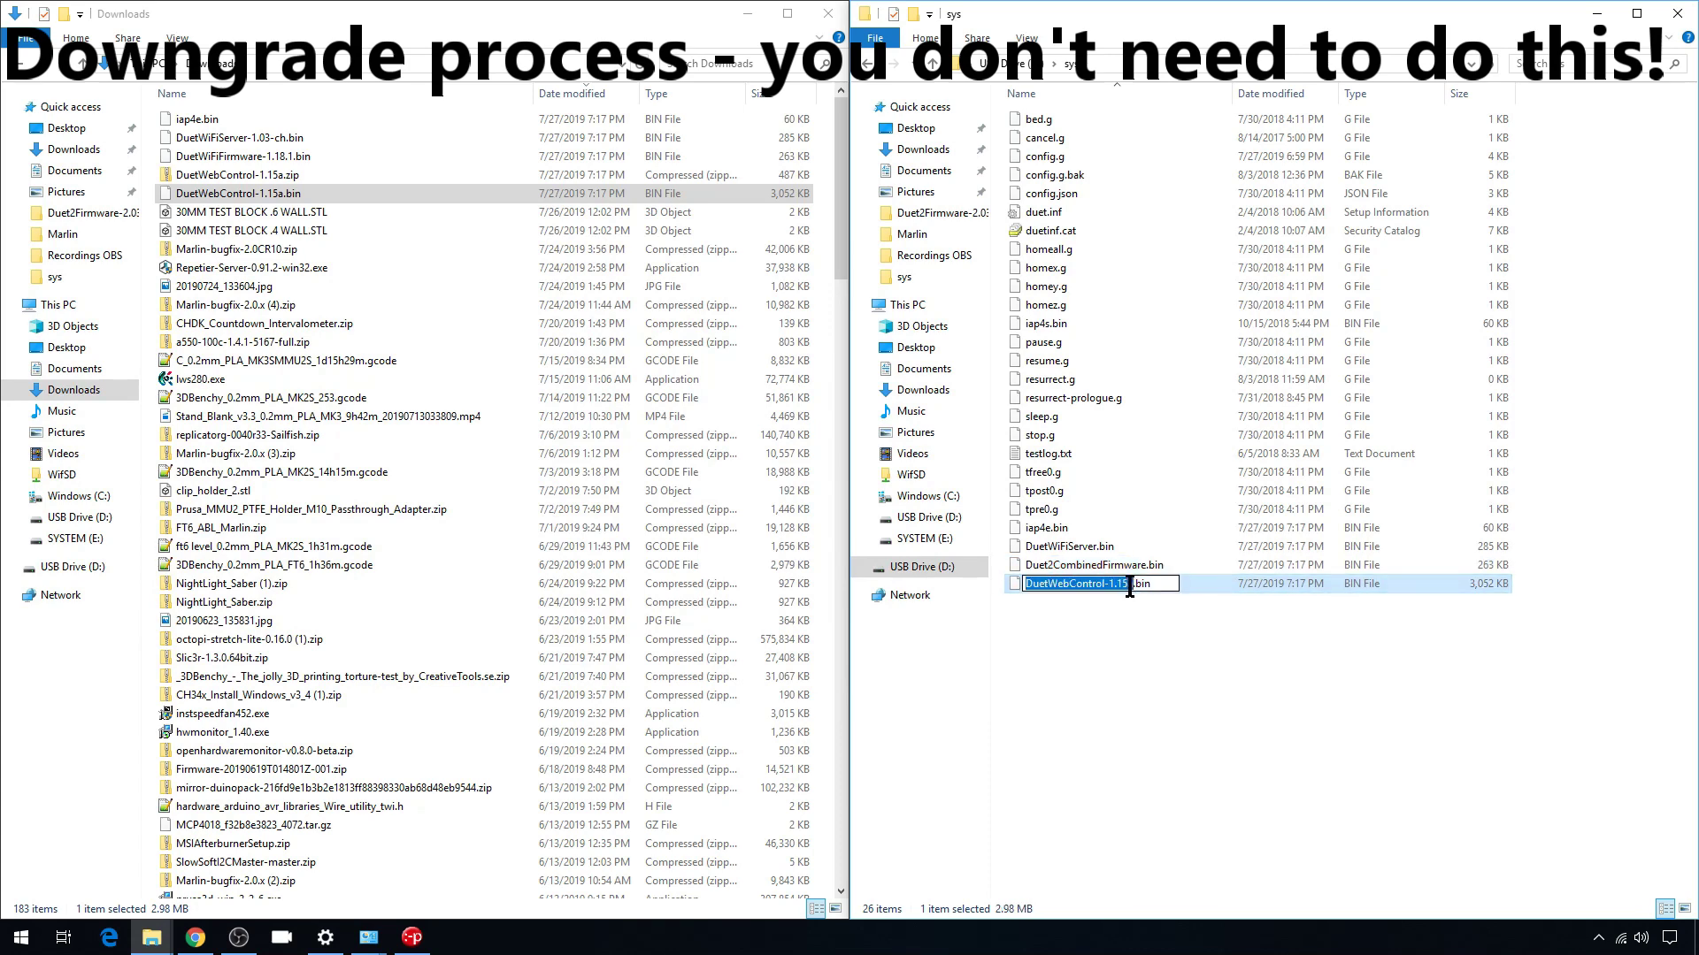
left_click(1130, 585)
key("BackSpace")
key("BackSpace")
key("BackSpace")
key("BackSpace")
key("BackSpace")
key("BackSpace")
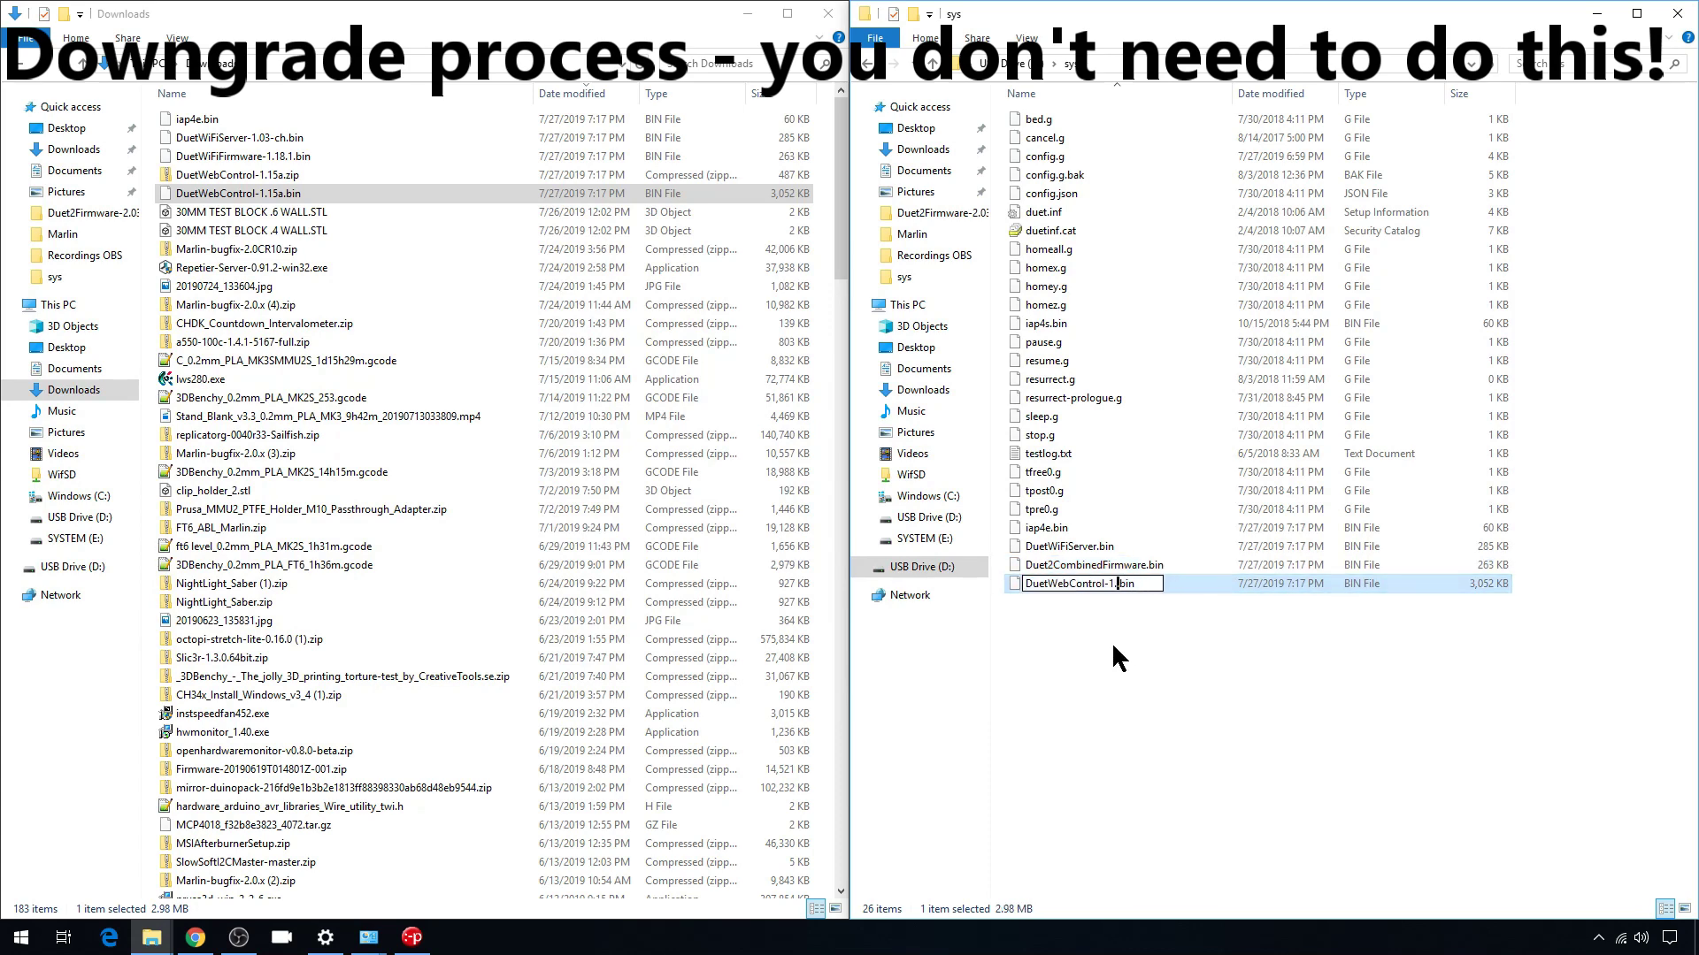
left_click(1112, 646)
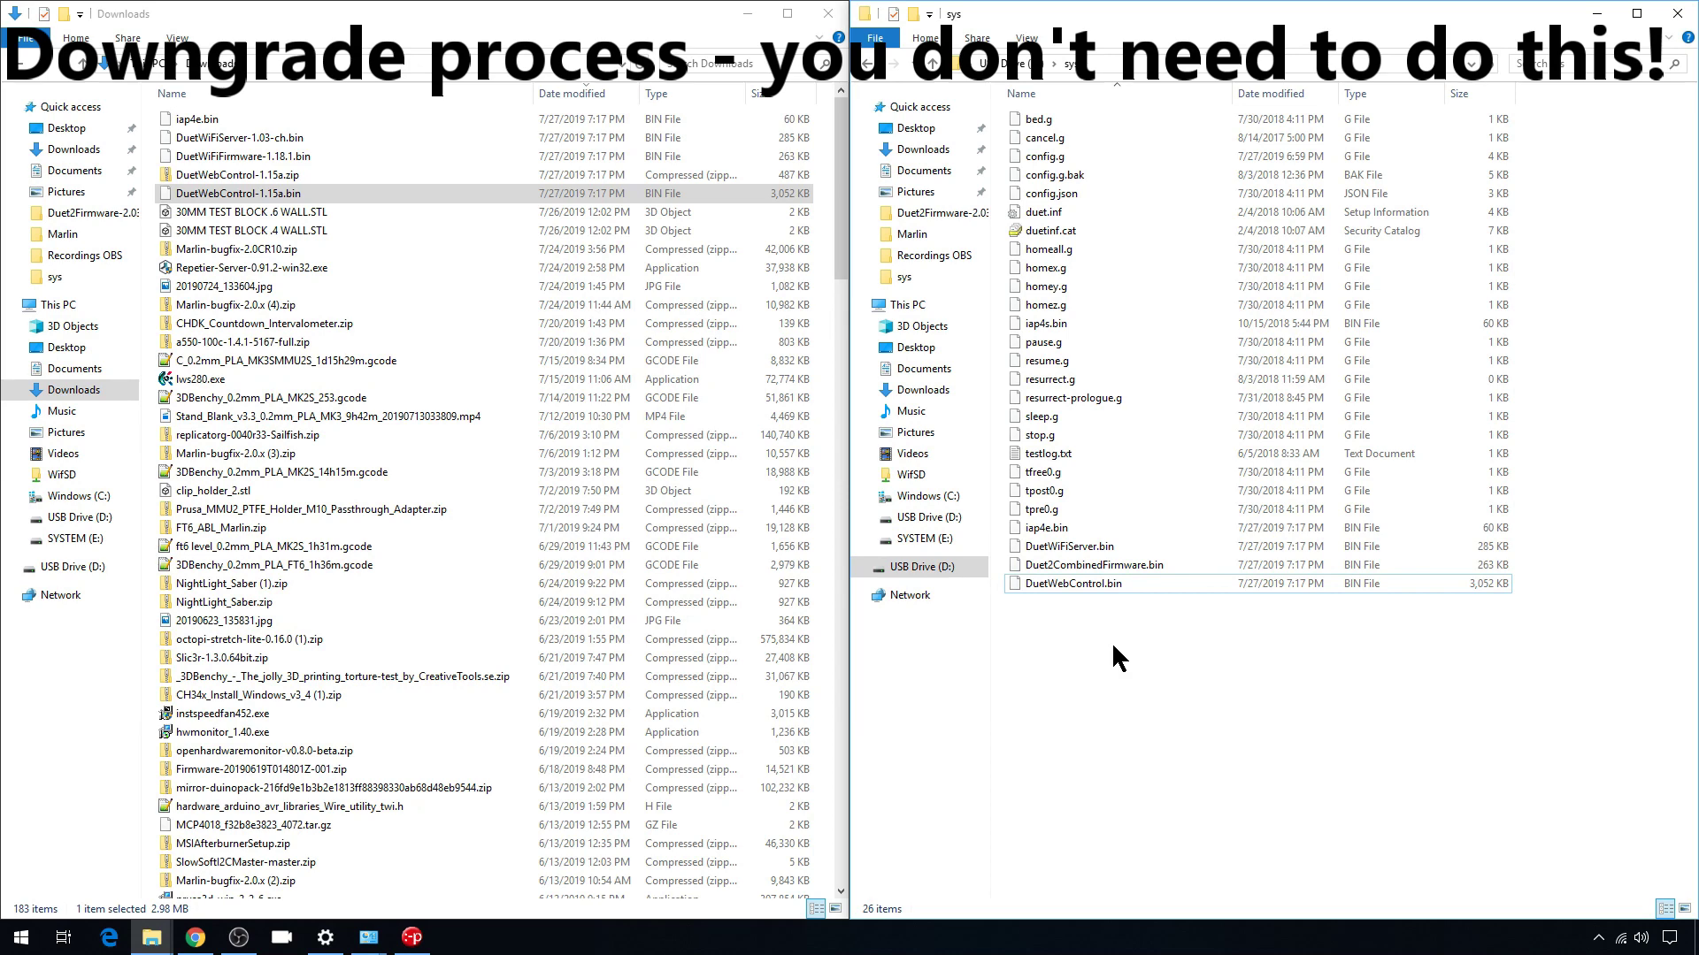
left_click(411, 940)
- Reconnect to the Duet, query its firmware with M115, then flash the card's files with M997 S0:1:2
left_click(227, 52)
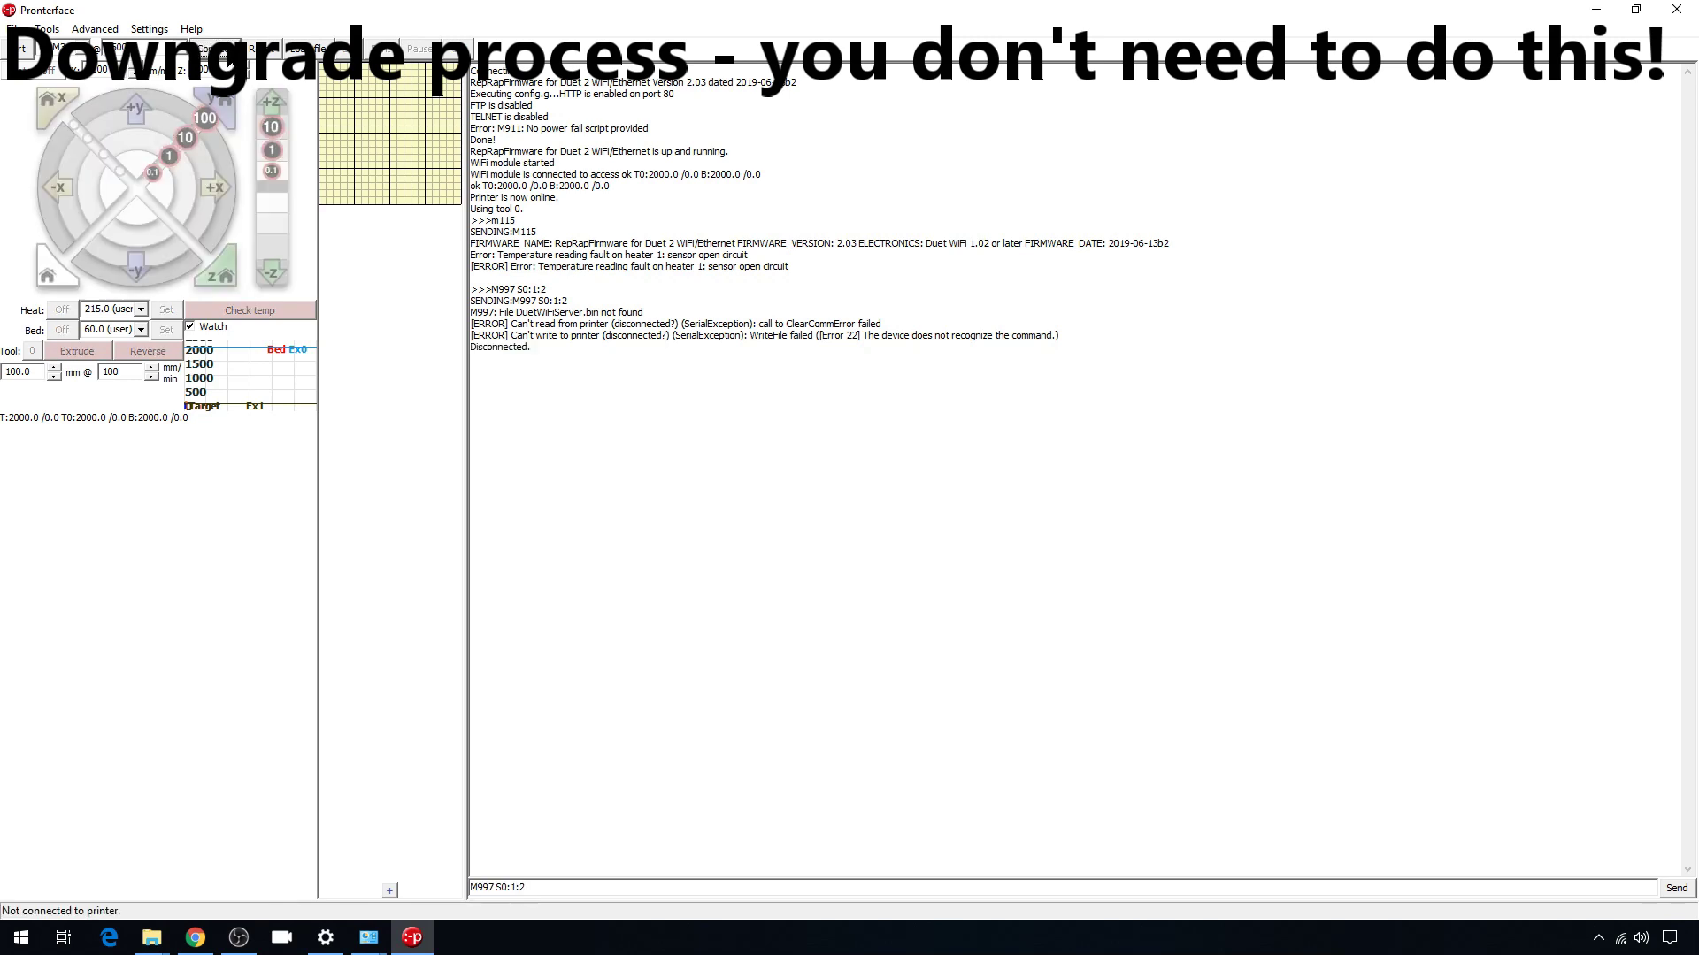
left_click(227, 51)
left_click(577, 888)
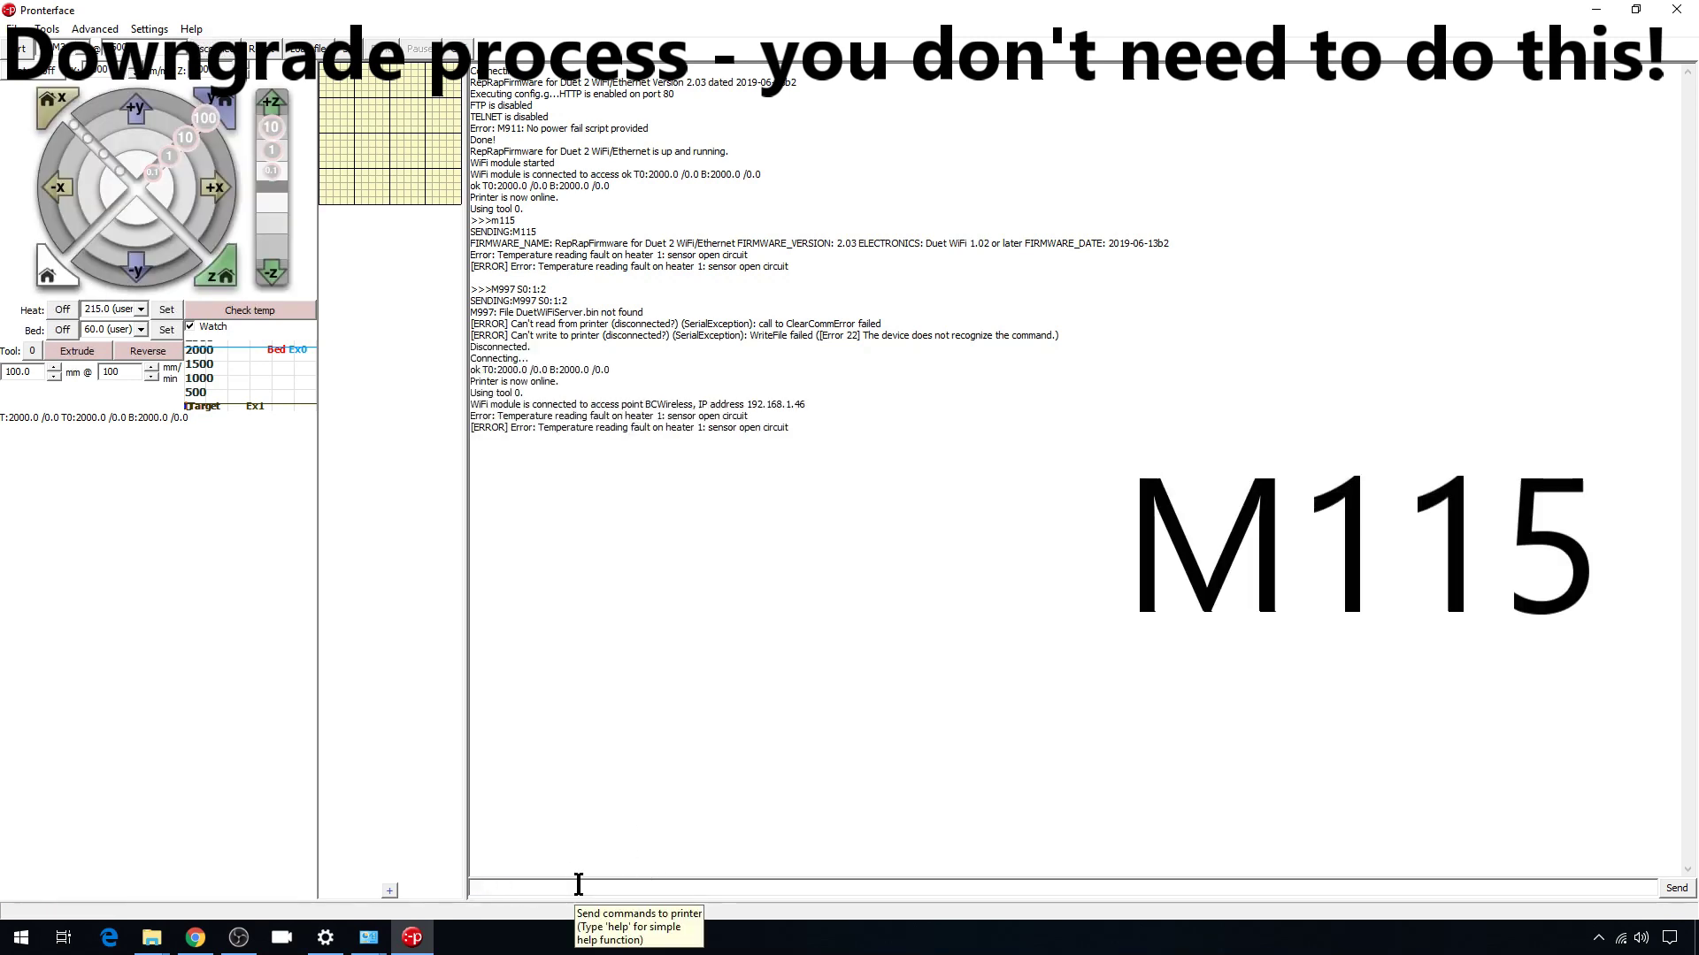
type("m115")
key("Return")
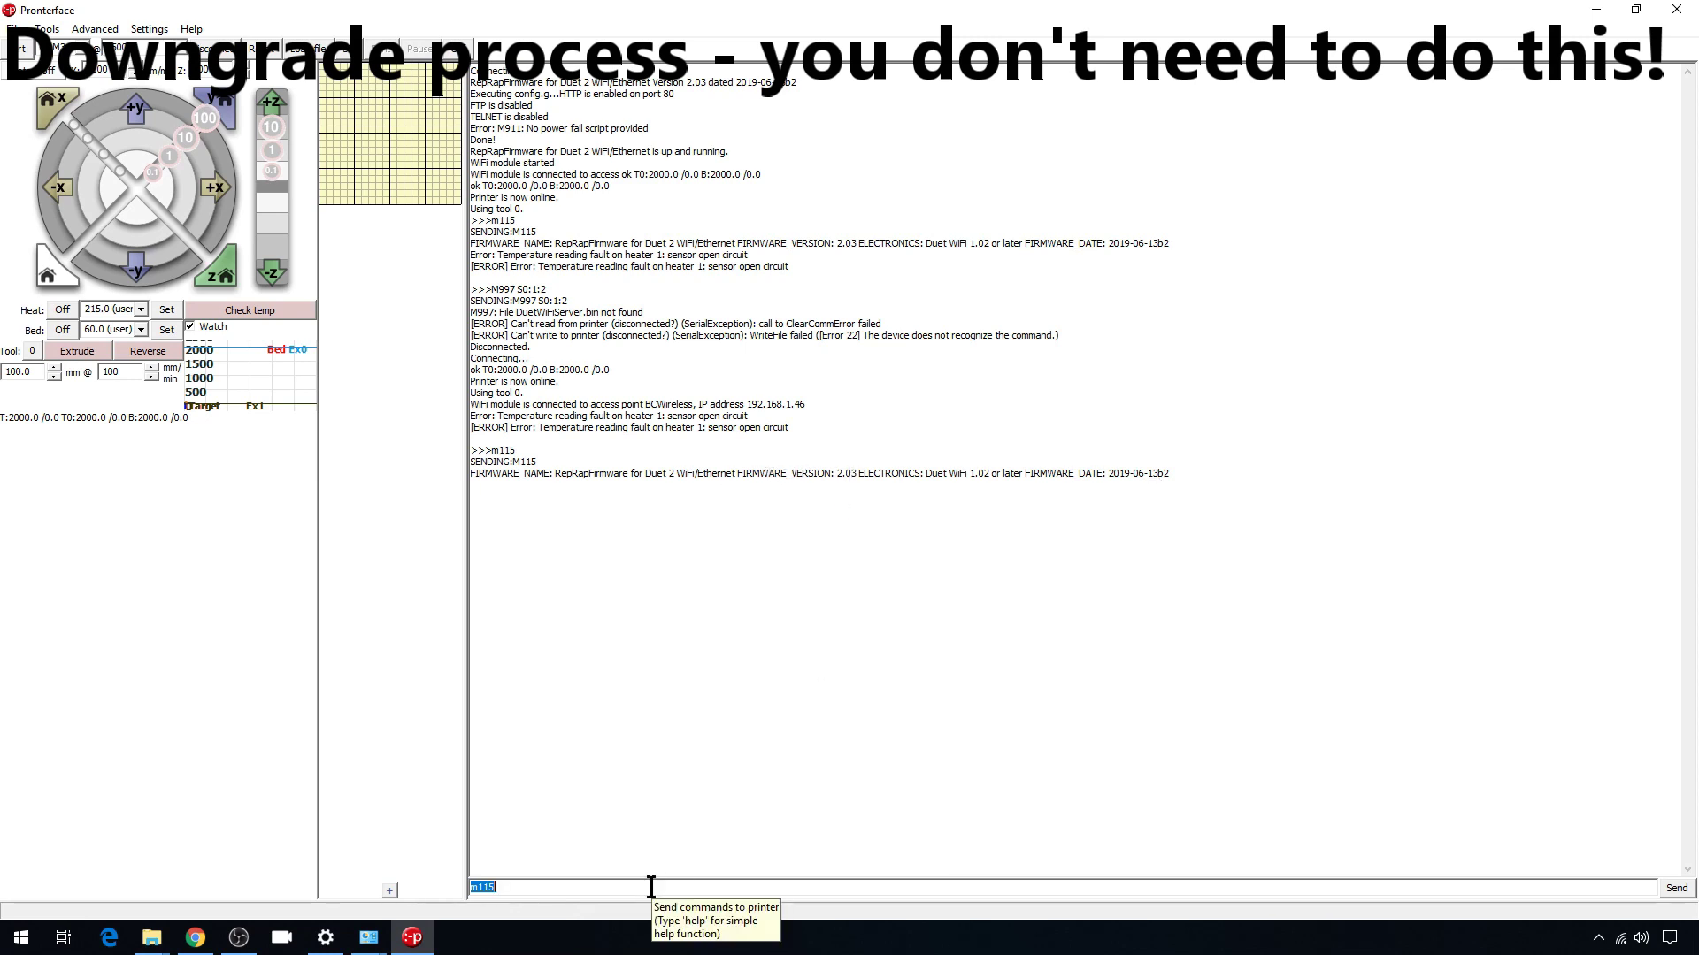
type("m99")
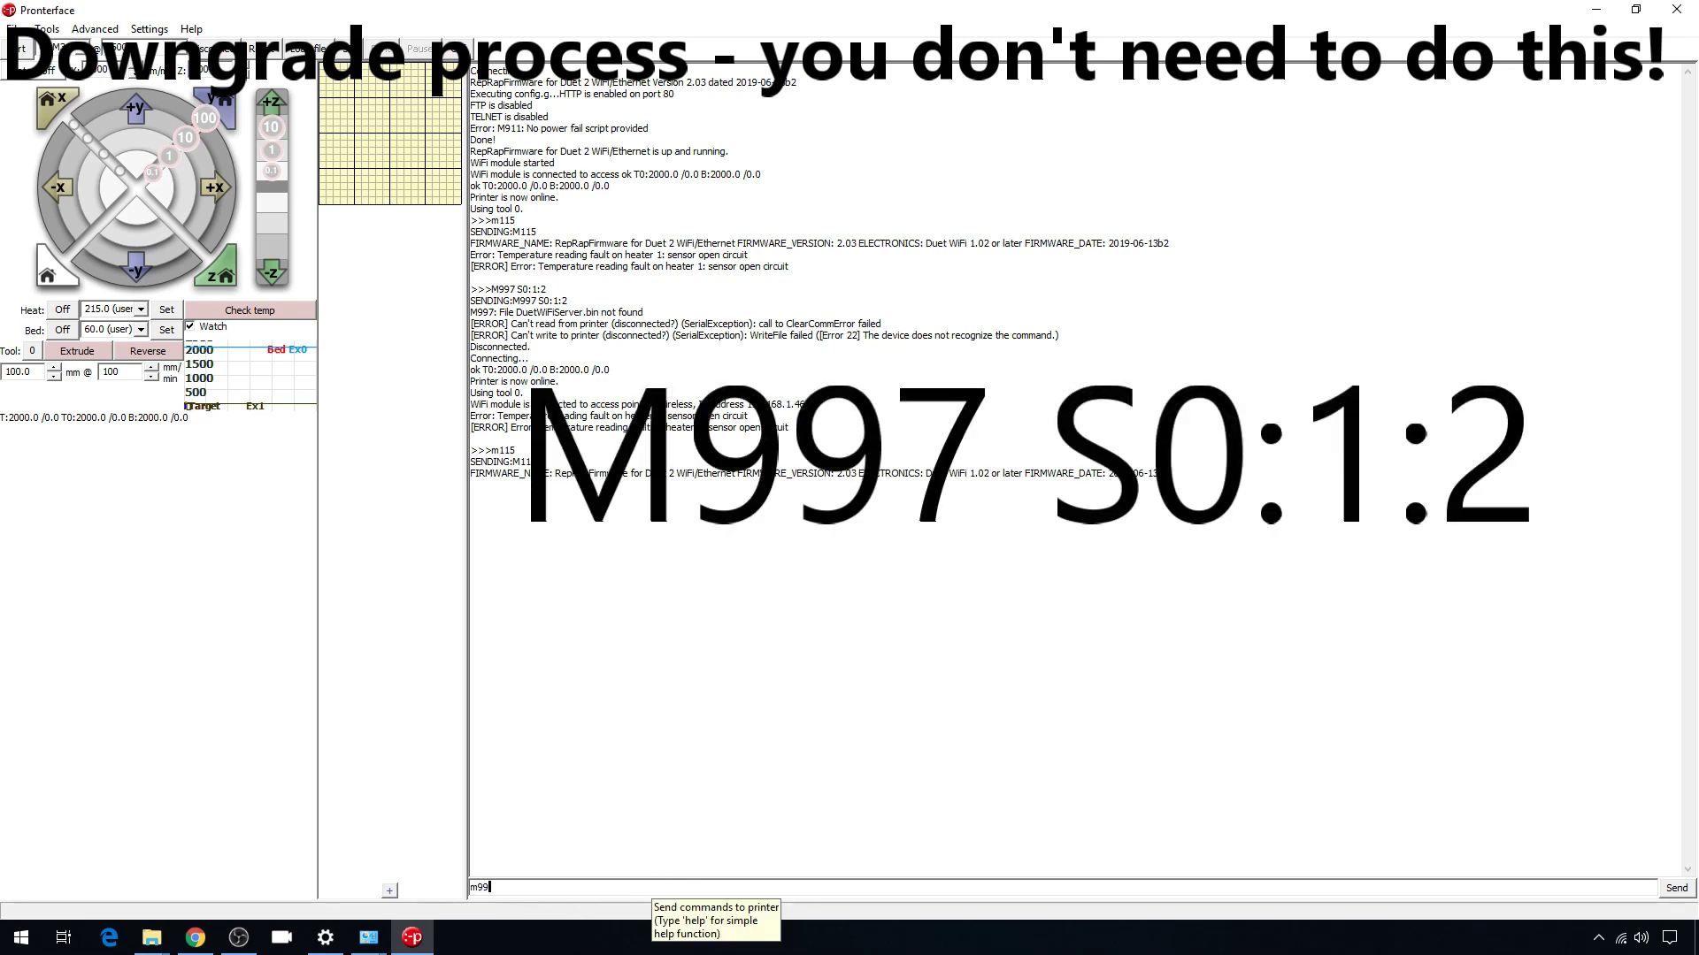
type("7 S")
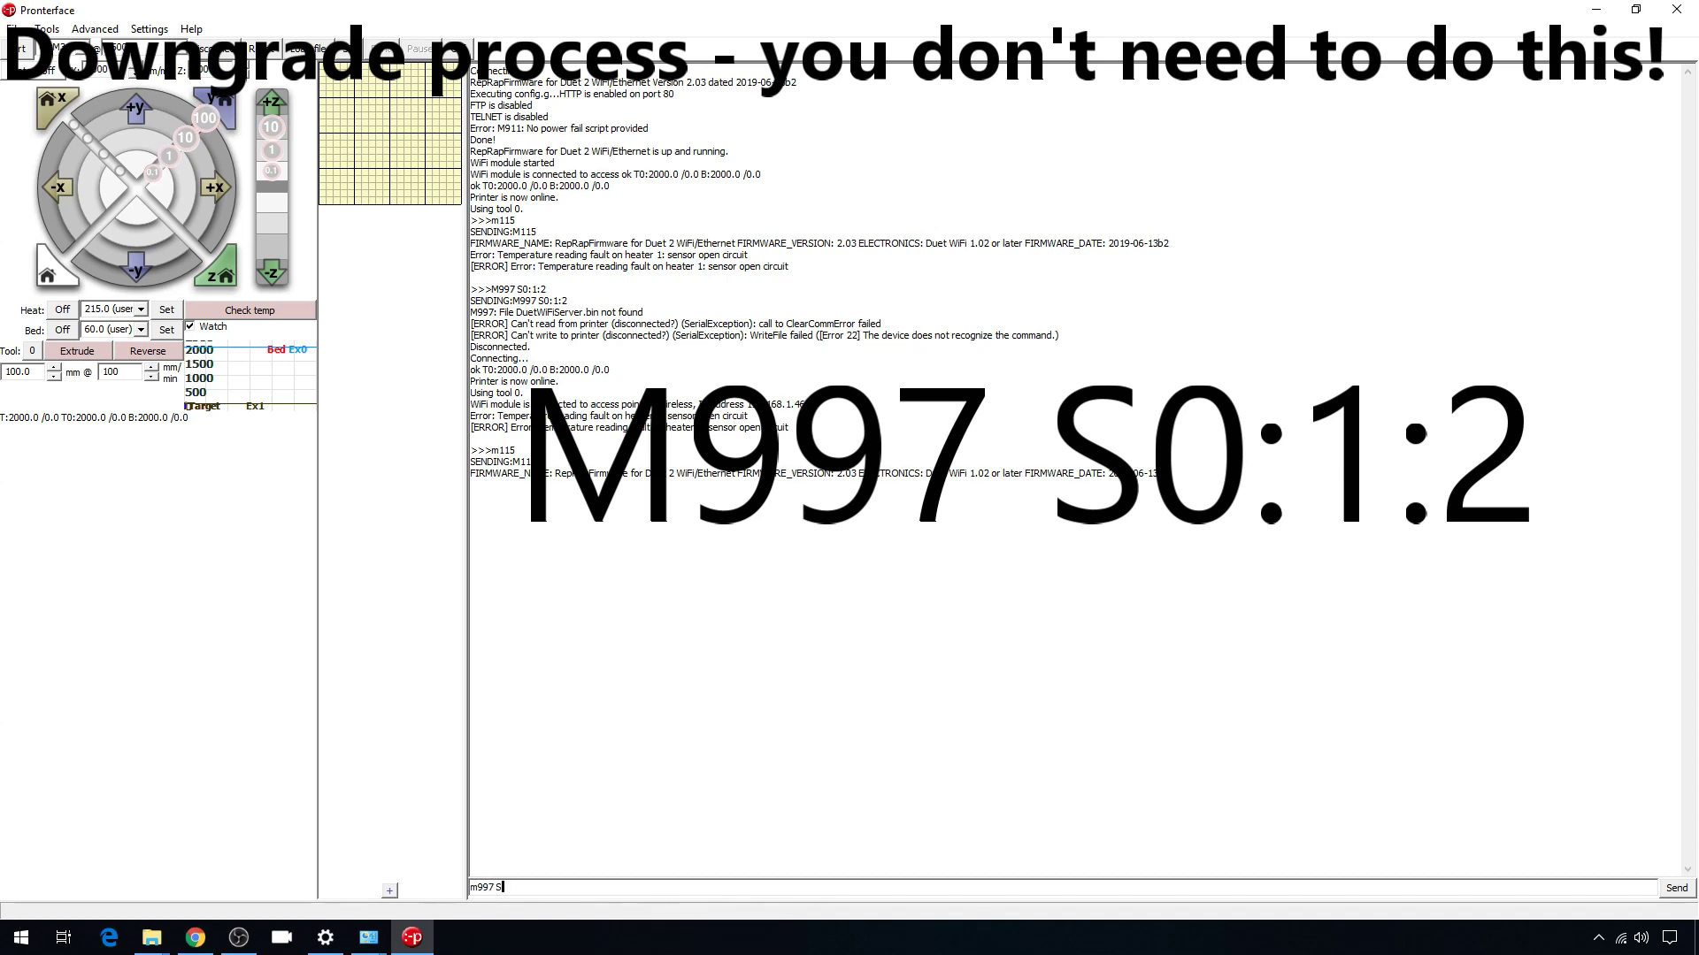
type("0:1:2")
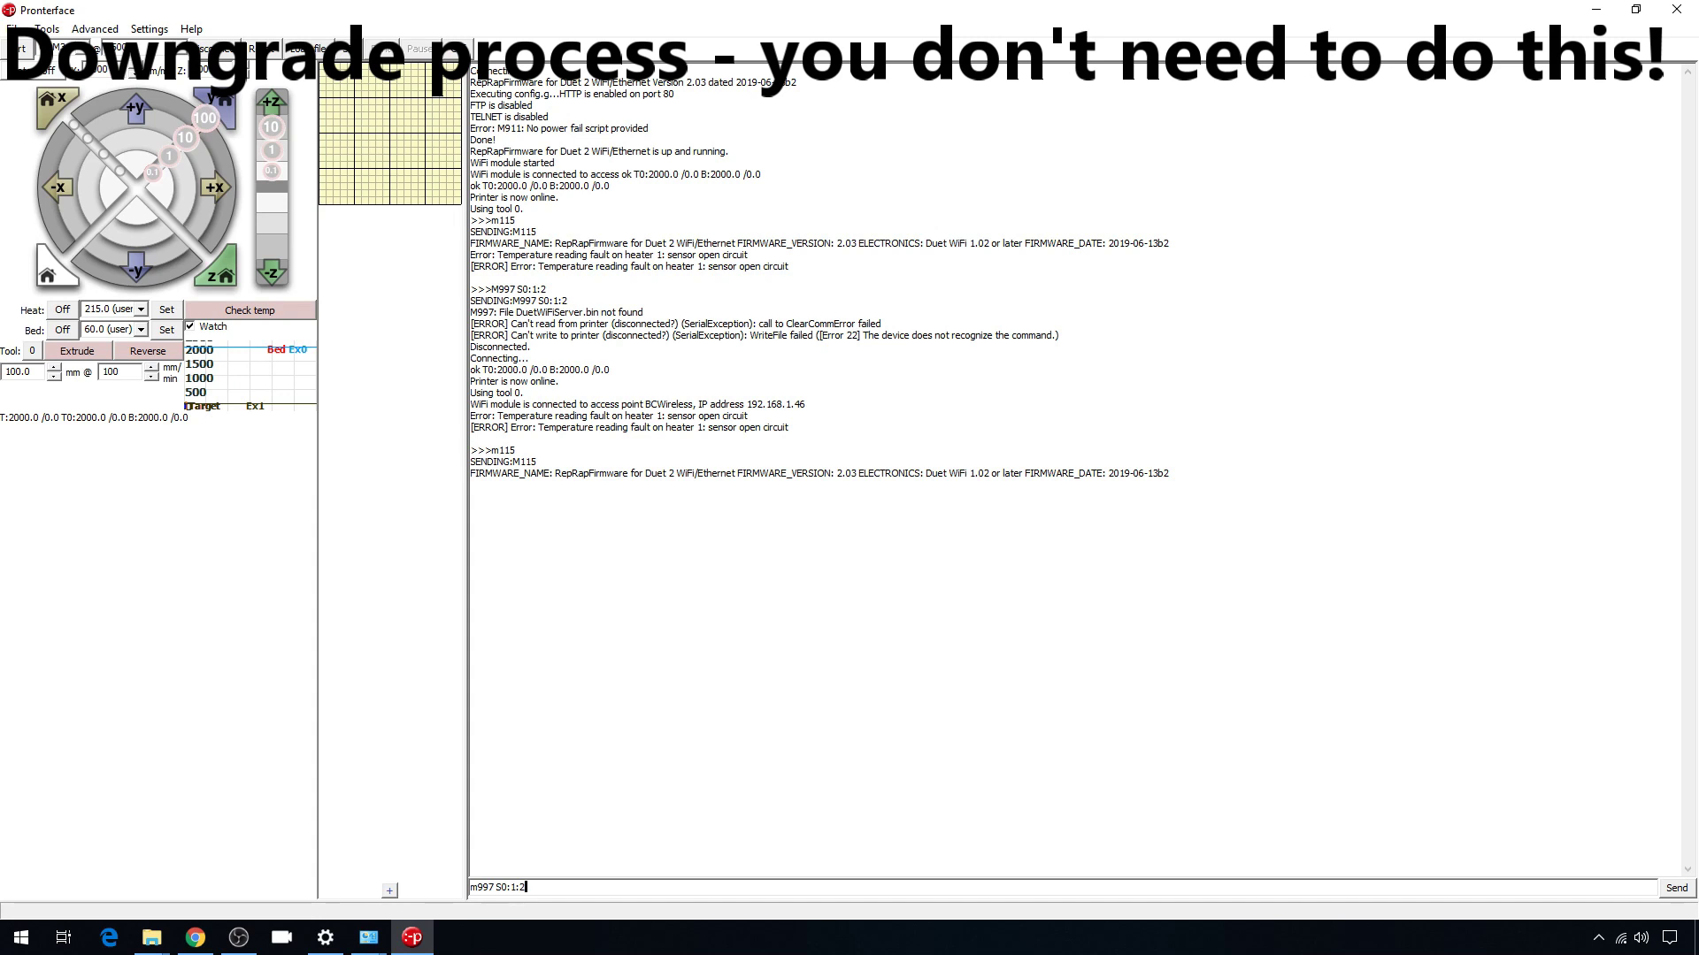
key("Return")
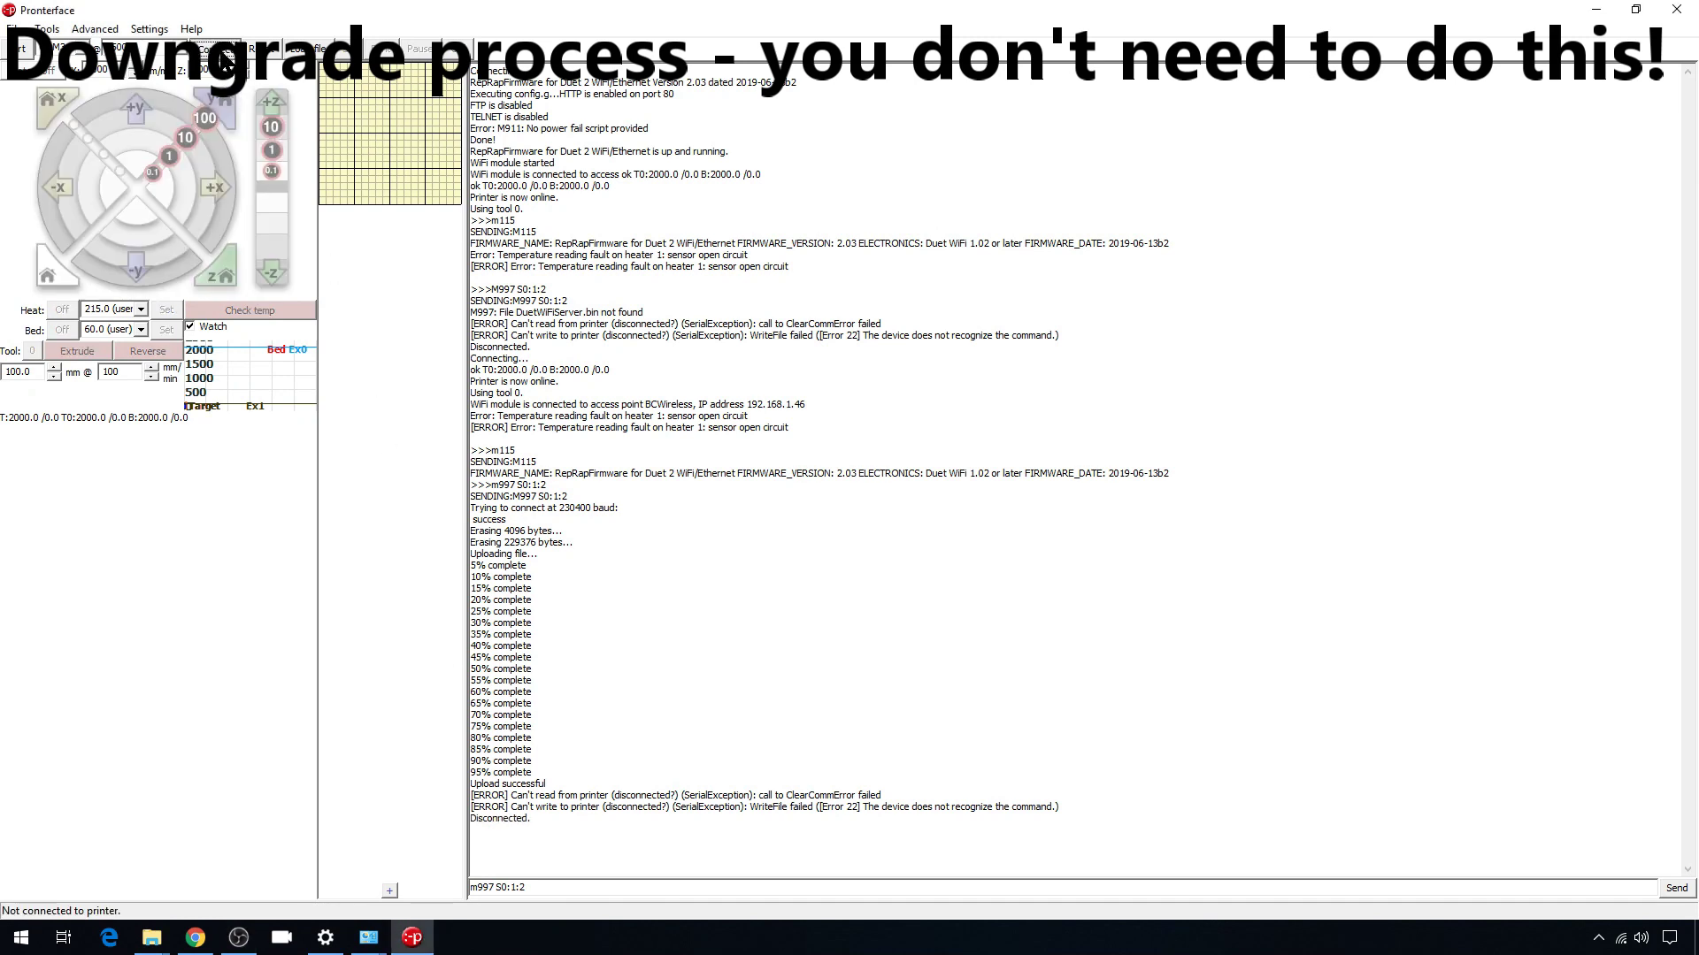
- Send M115 to confirm the board reports firmware 1.18.1
left_click(548, 886)
key("ctrl+a")
type("m115")
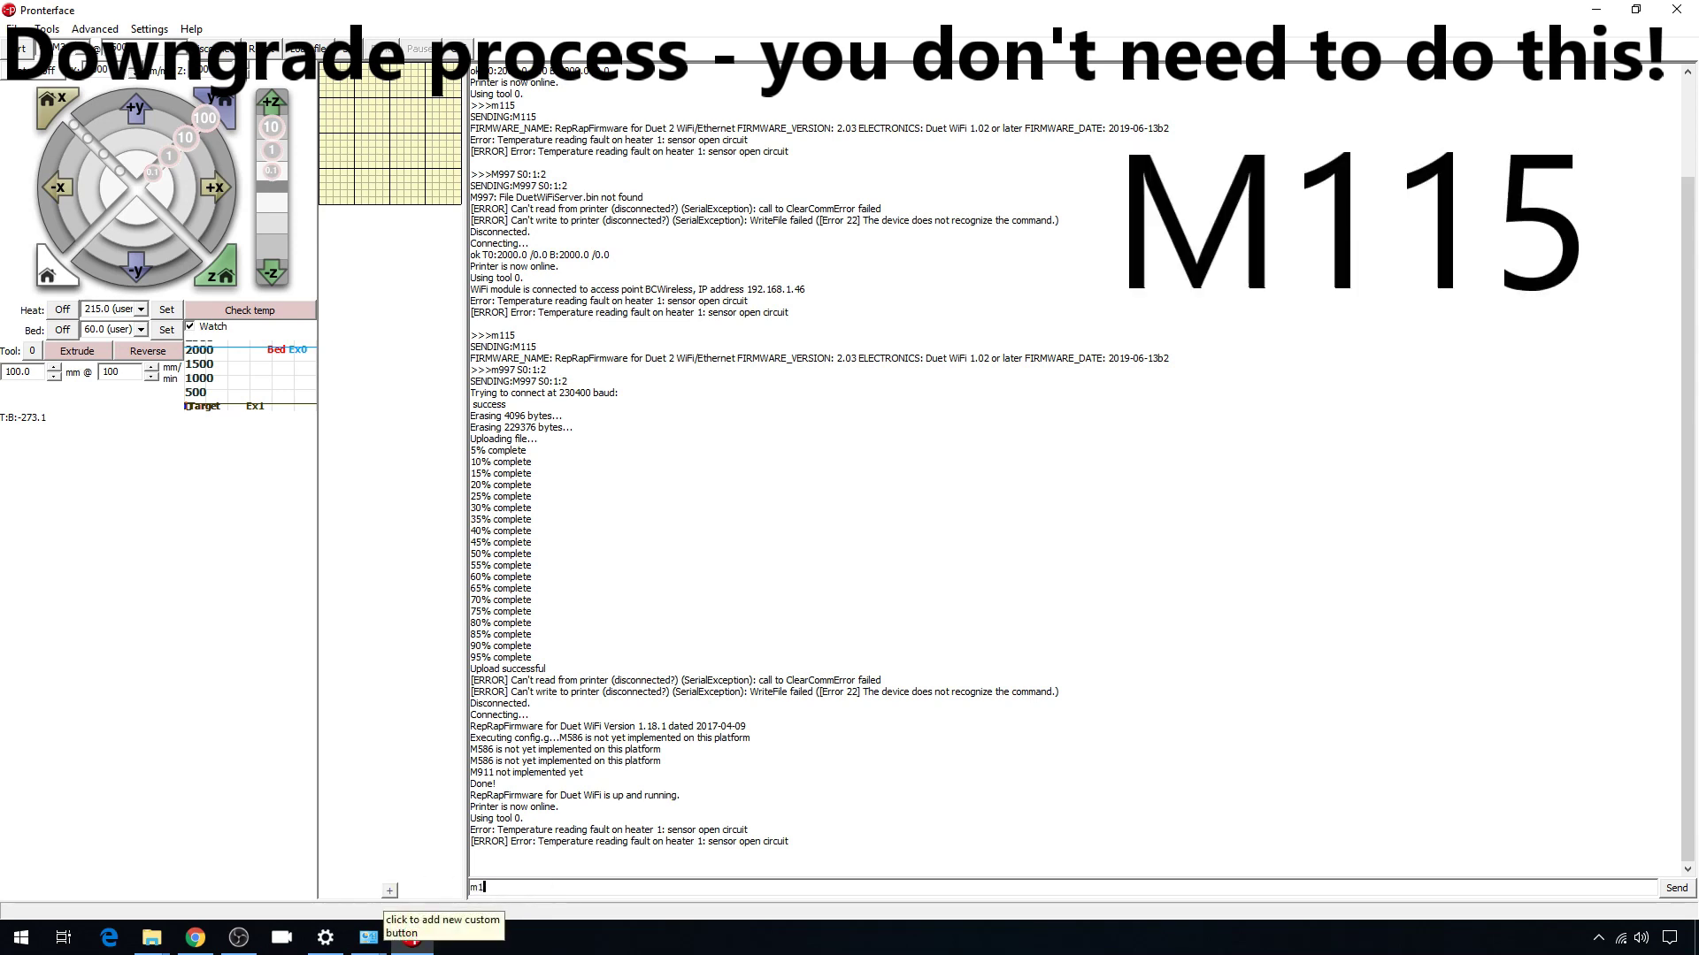
key("Return")
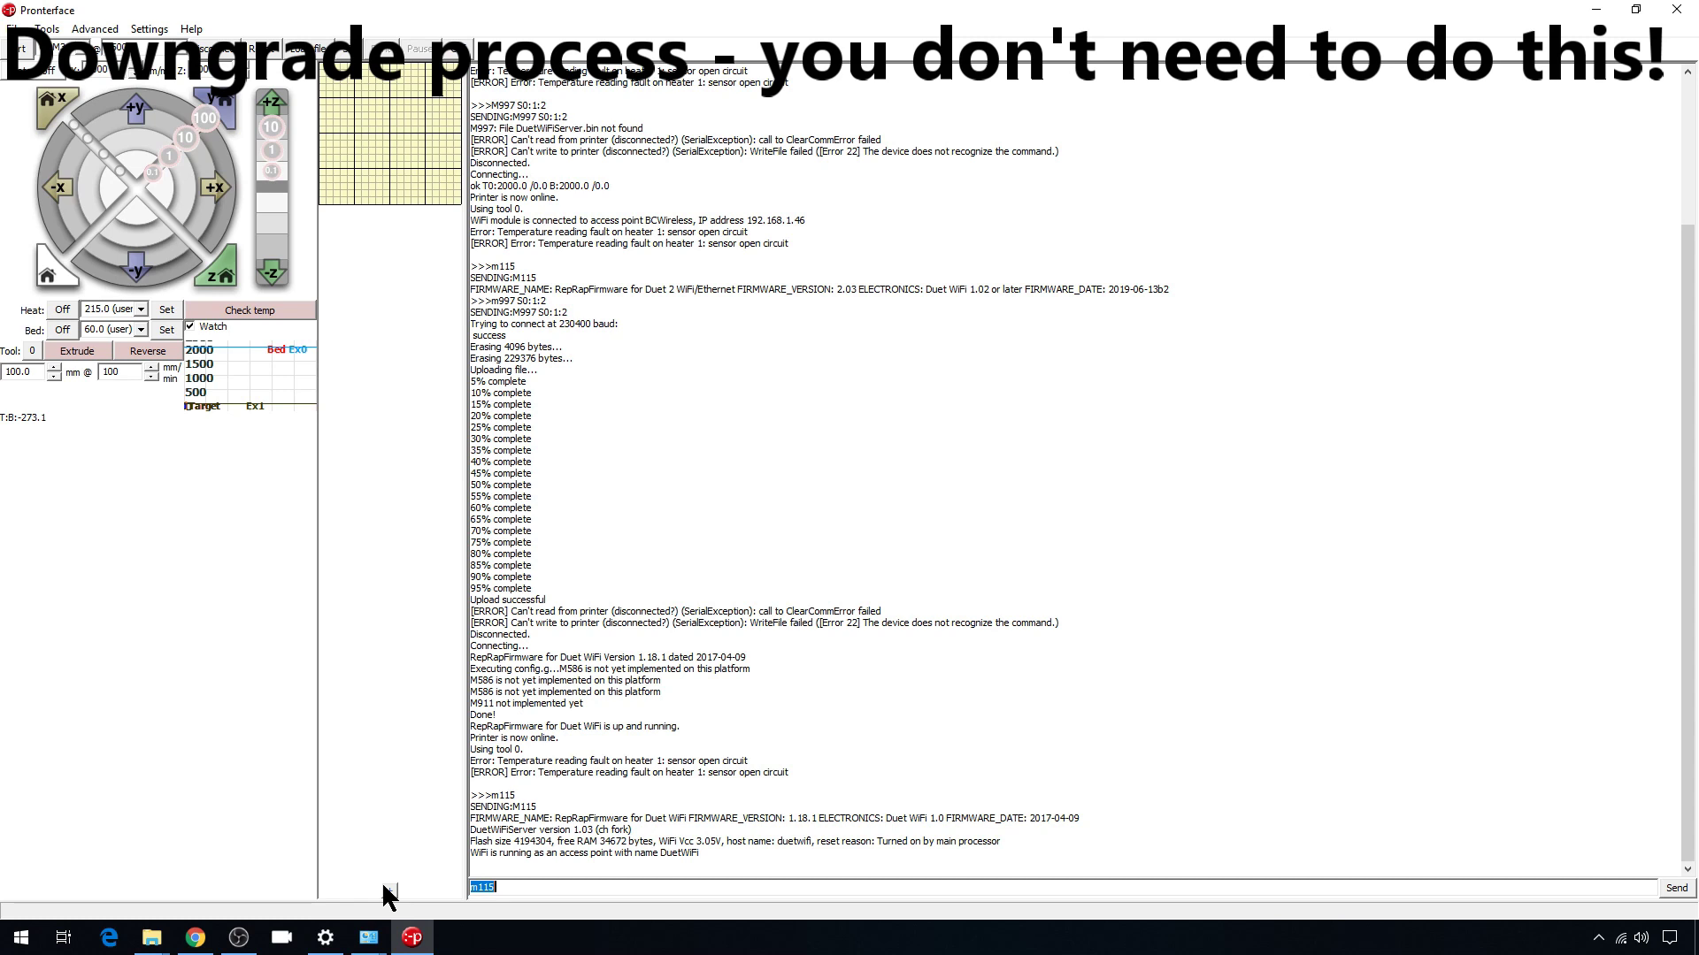
- Restart the WiFi server with M552 S0 then M552 S1, and select the IP address 192.168.1.46
type("m55")
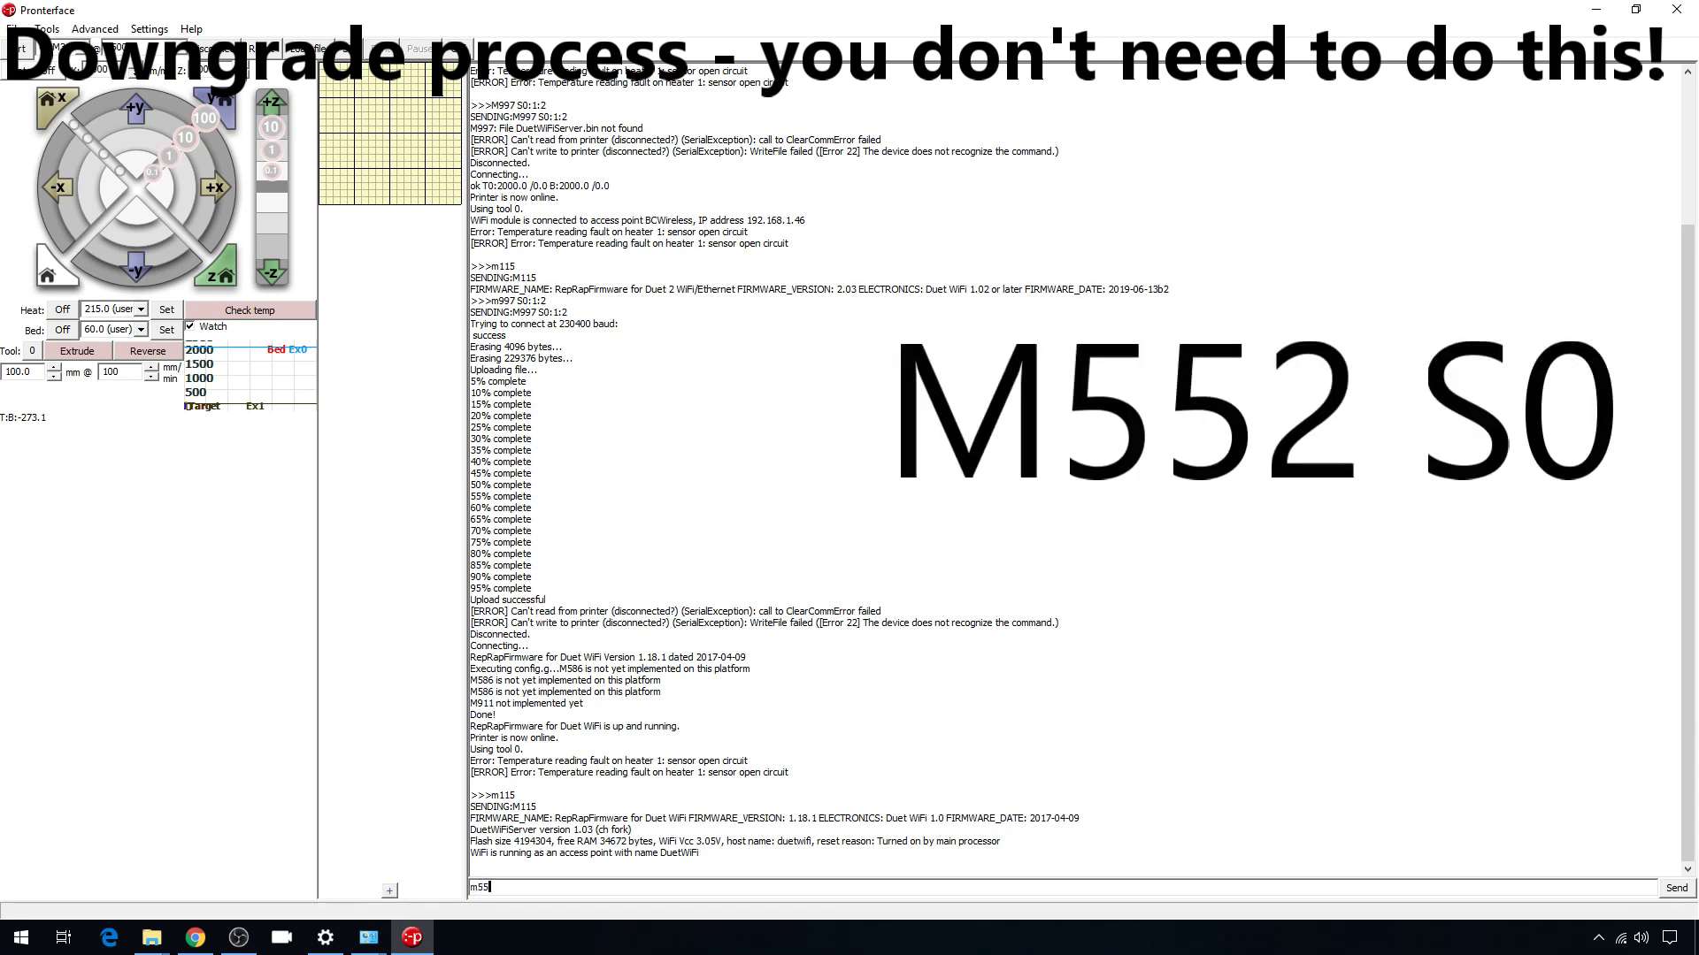
type("2 S0")
key("Return")
key("Up")
key("BackSpace")
type("1")
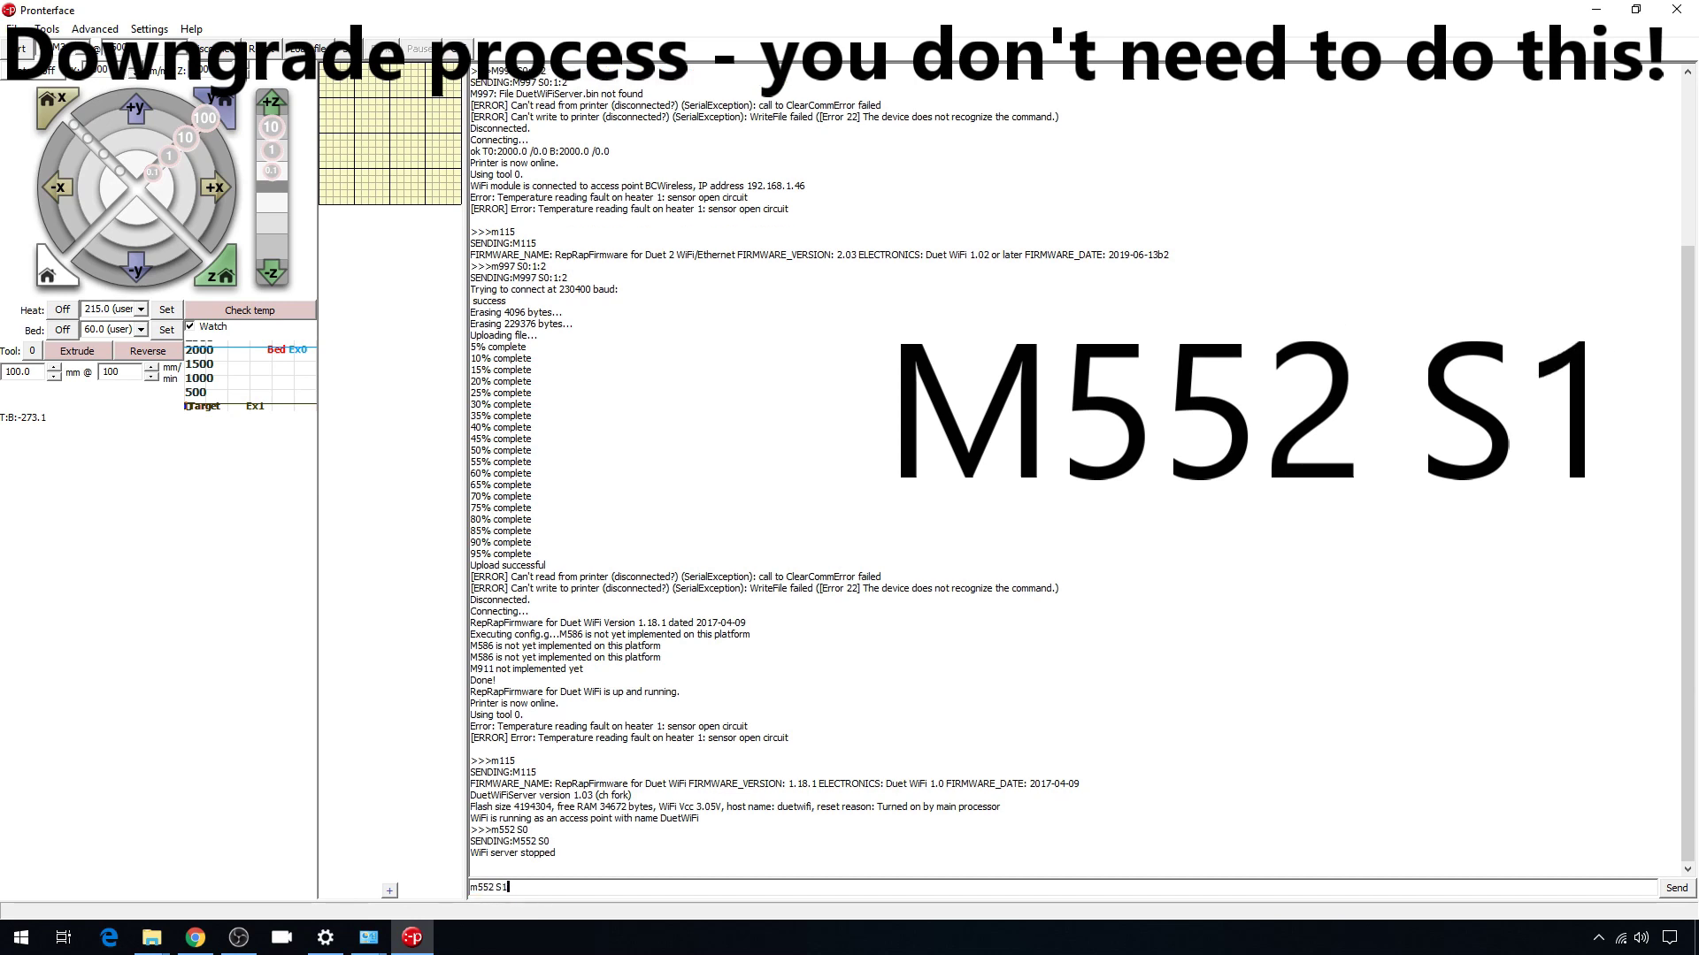
key("Return")
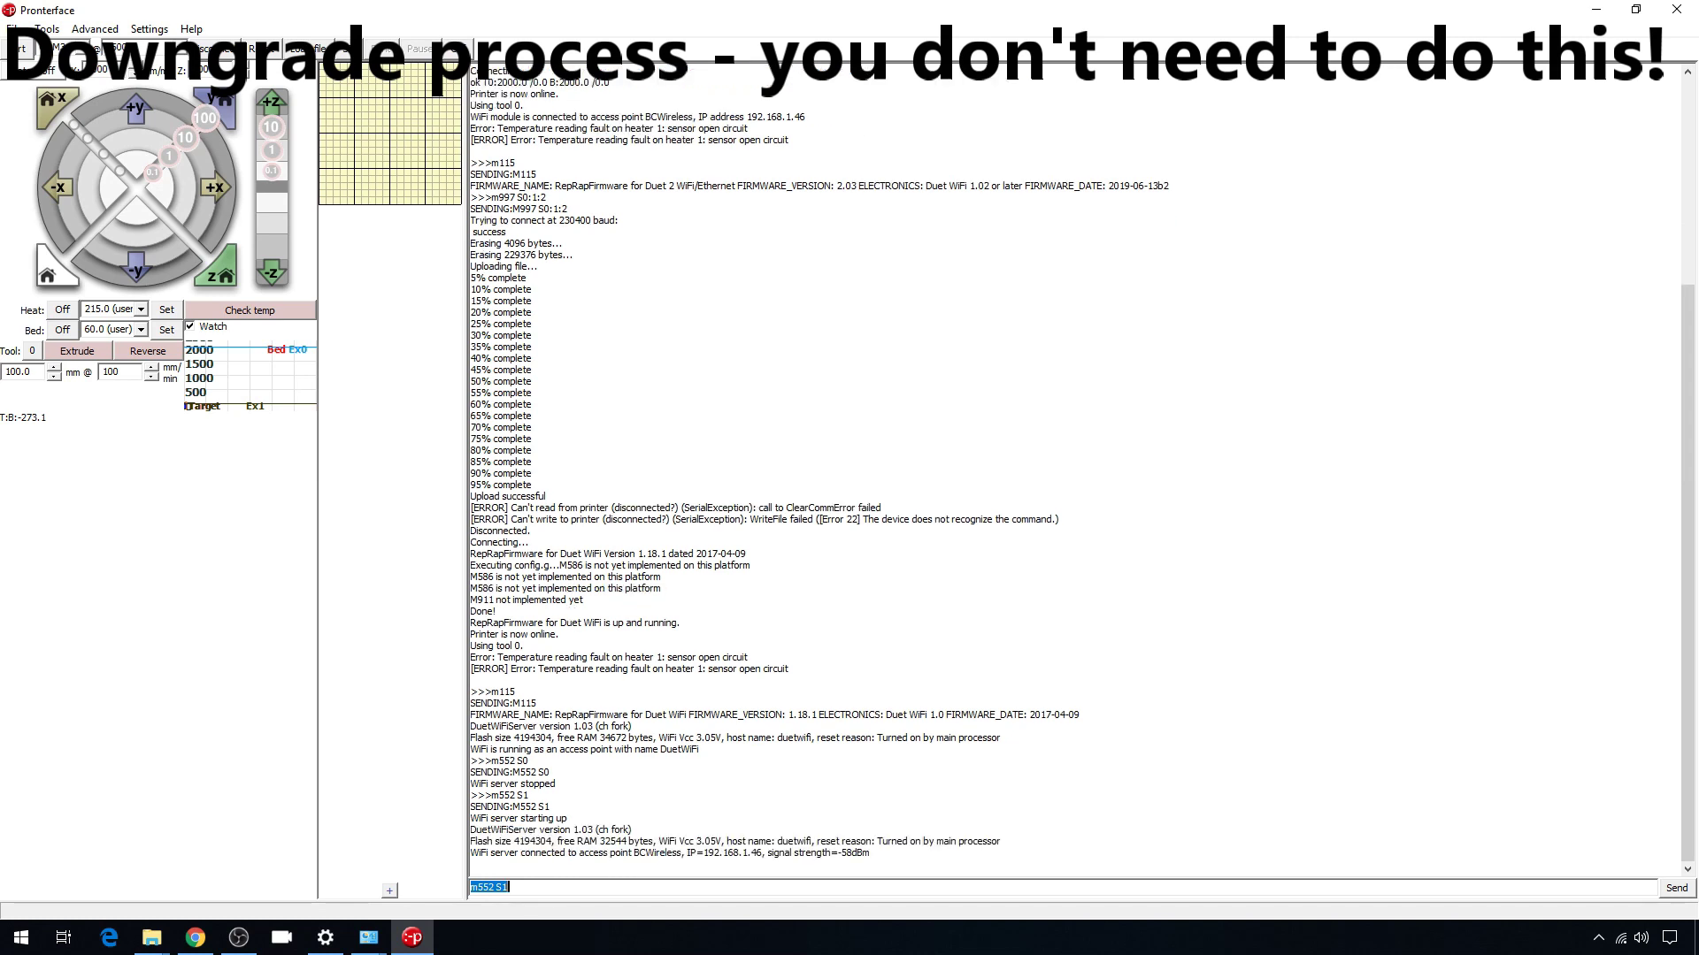
double_click(710, 857)
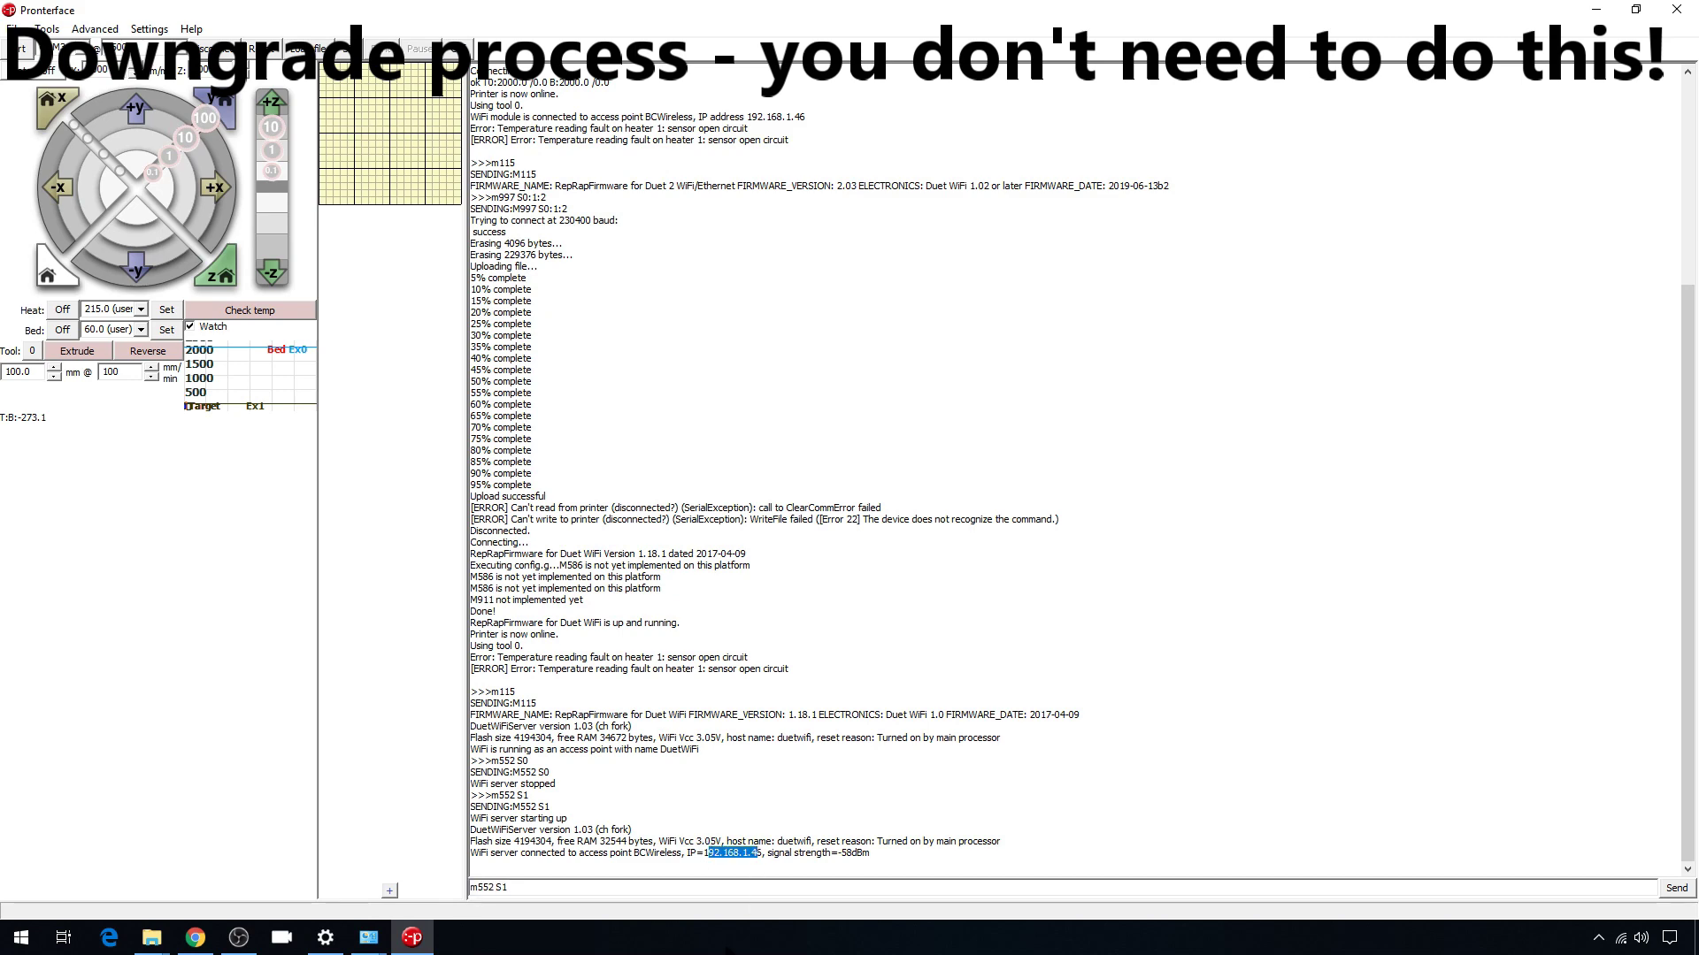
left_click(761, 855)
- Open the Tronxy X5S Settings page and select the versions: firmware 1.18.1, WiFi 1.03, web 1.15a
left_click(195, 937)
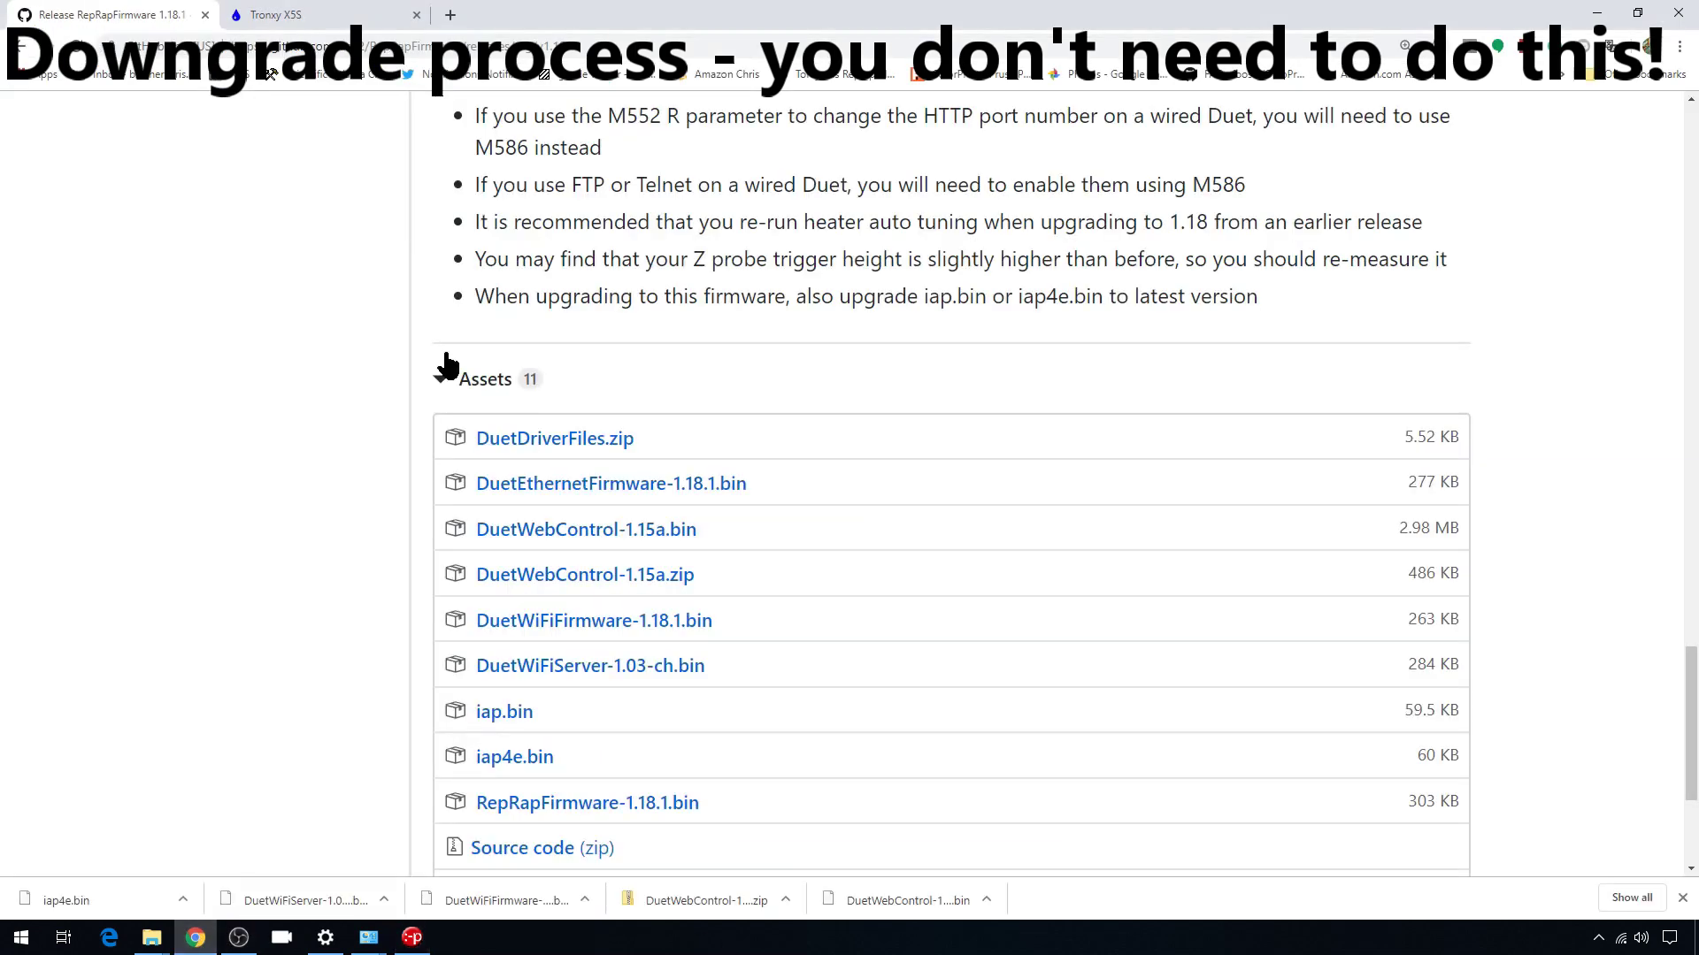
key("ctrl+Tab")
left_click(76, 596)
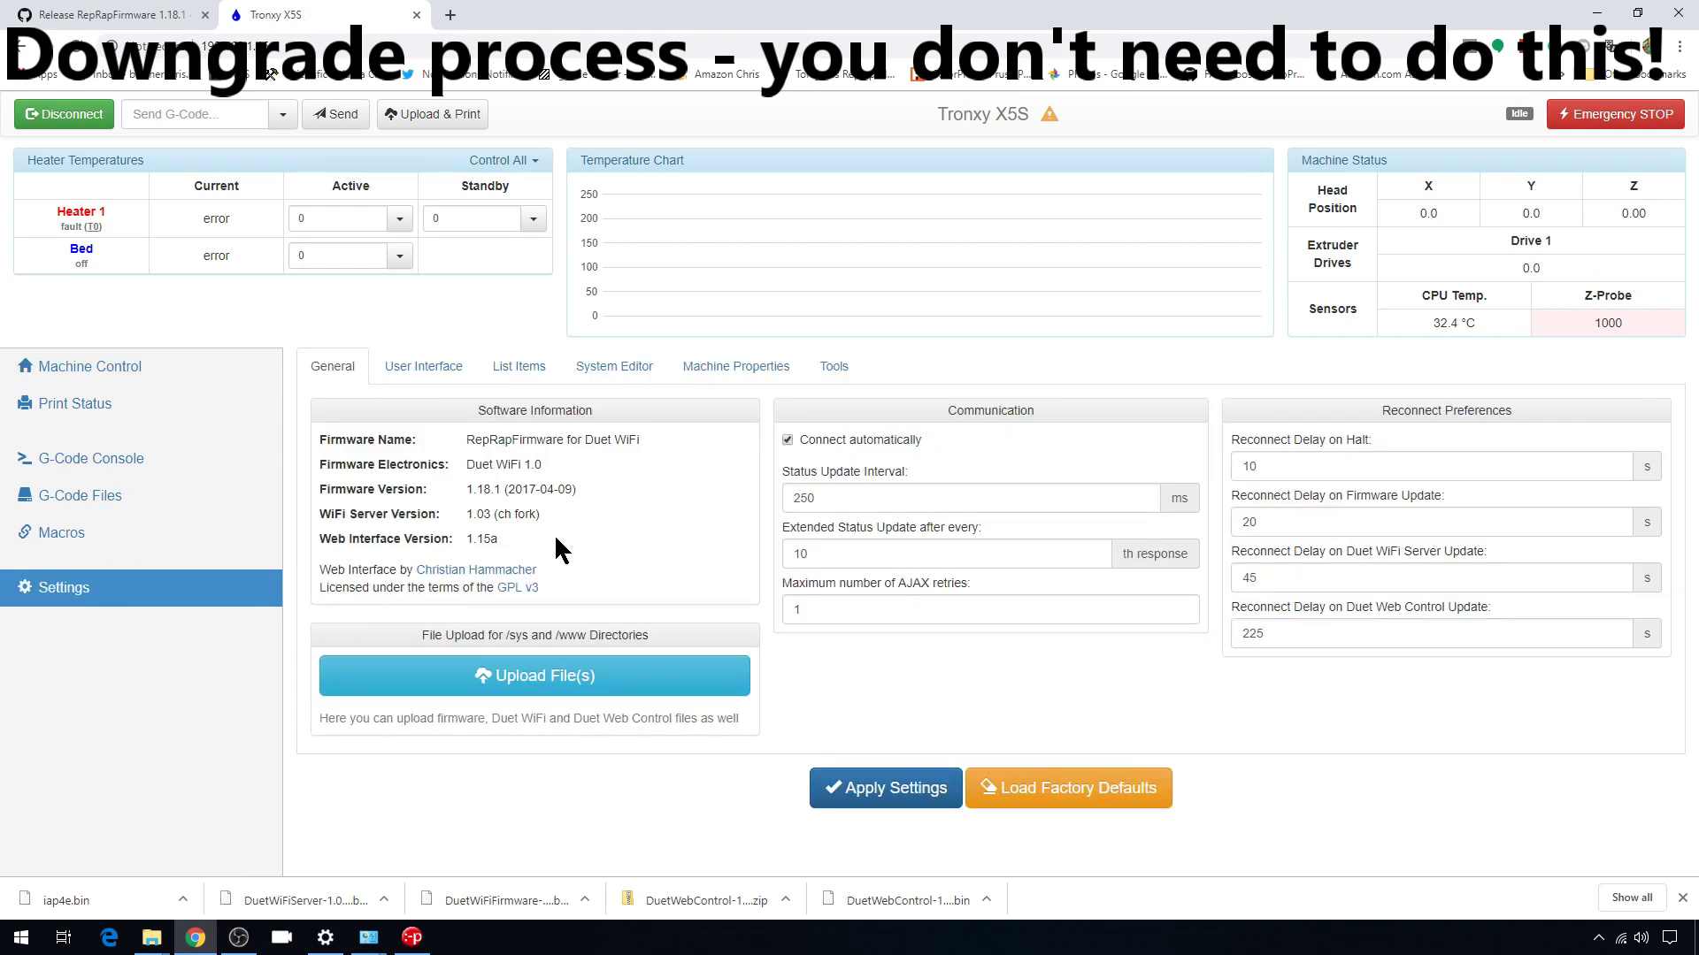
left_click_drag(561, 542, 316, 449)
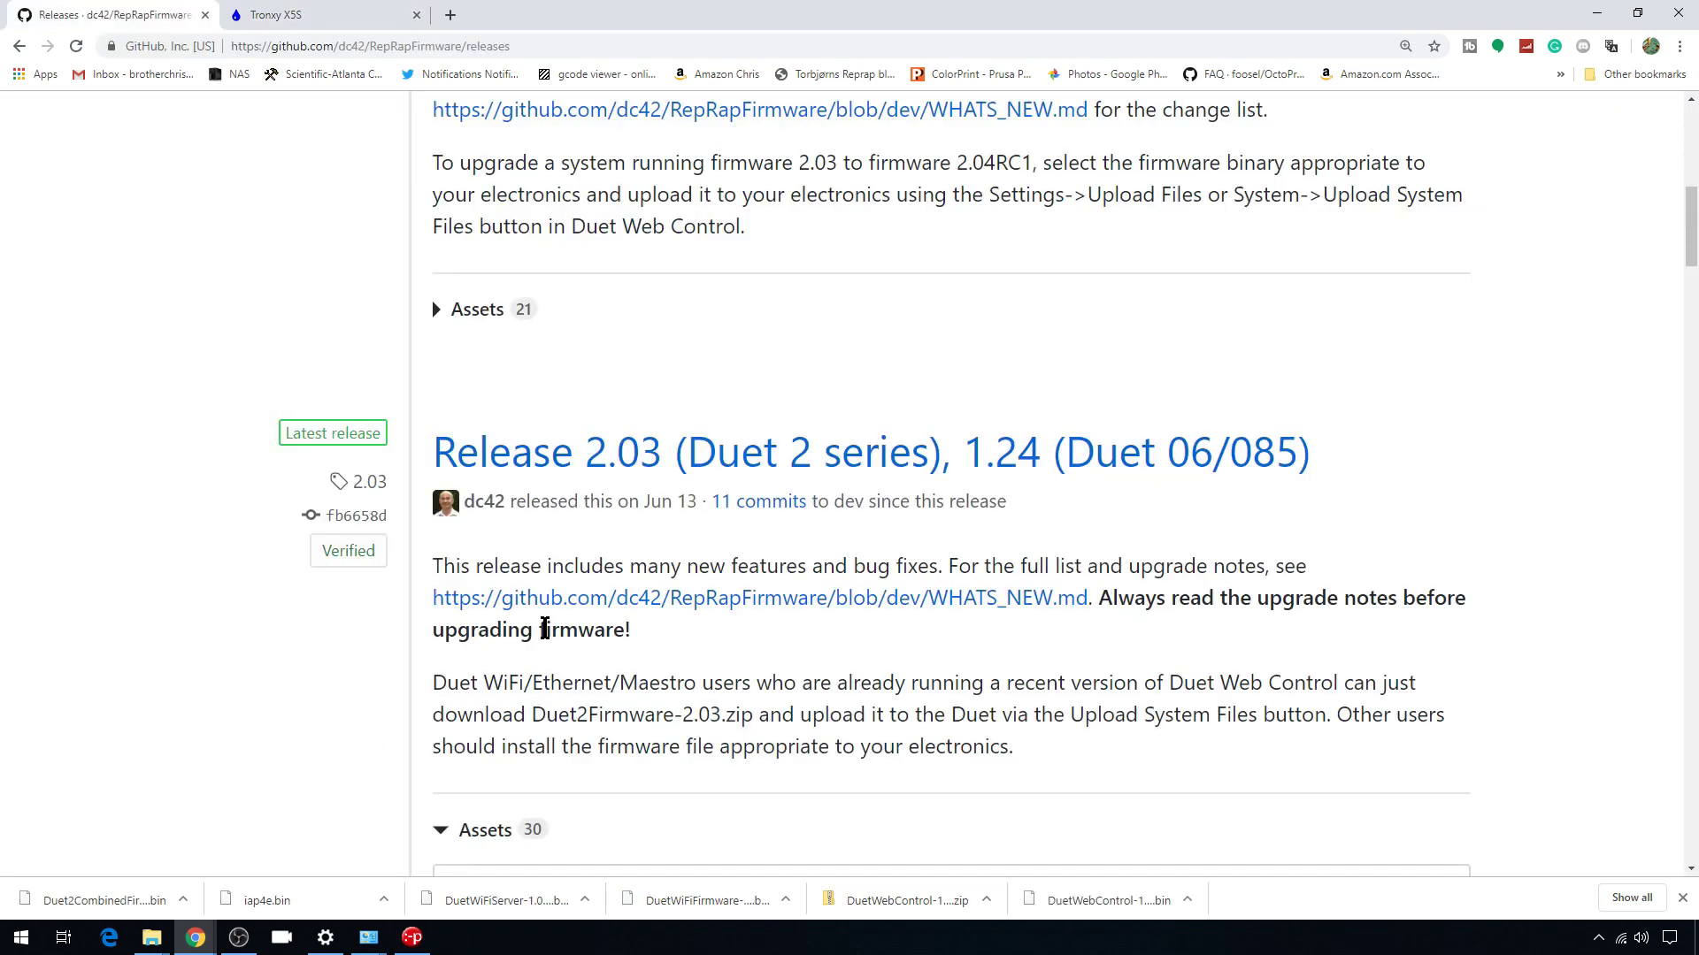
- Get all four files from the Release 2.03 assets: combined firmware, DWC 1.22.6 zip, WiFi server, iap4e
scroll(558, 641, "down", 6)
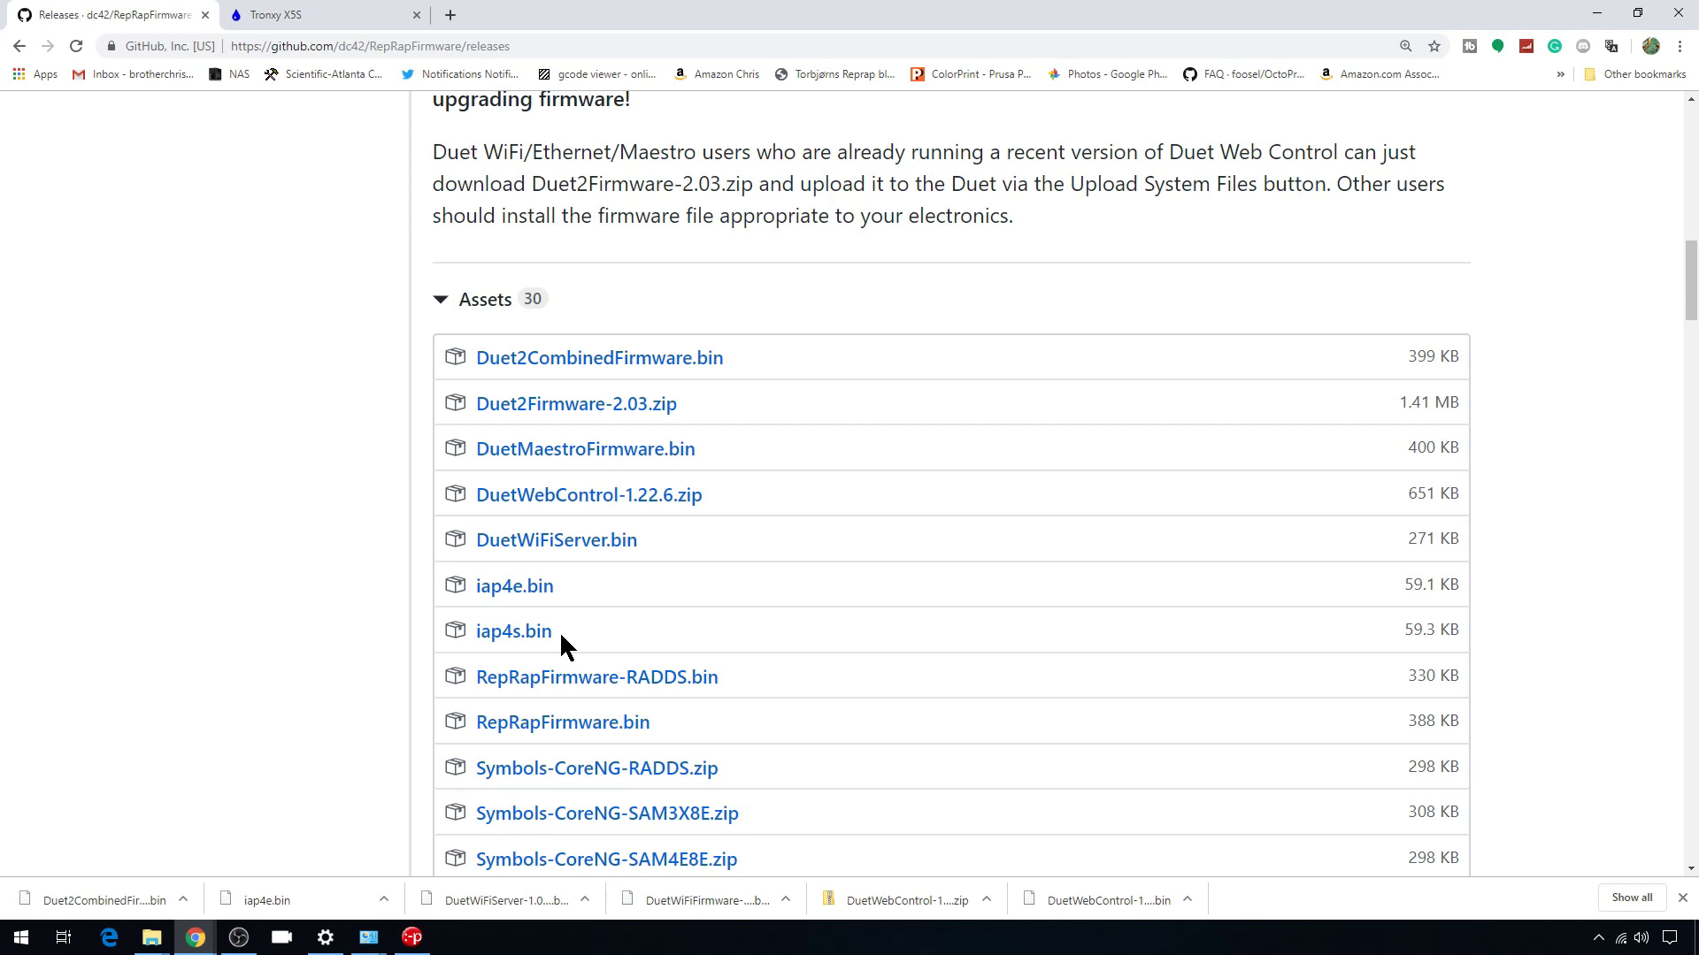
left_click(694, 359)
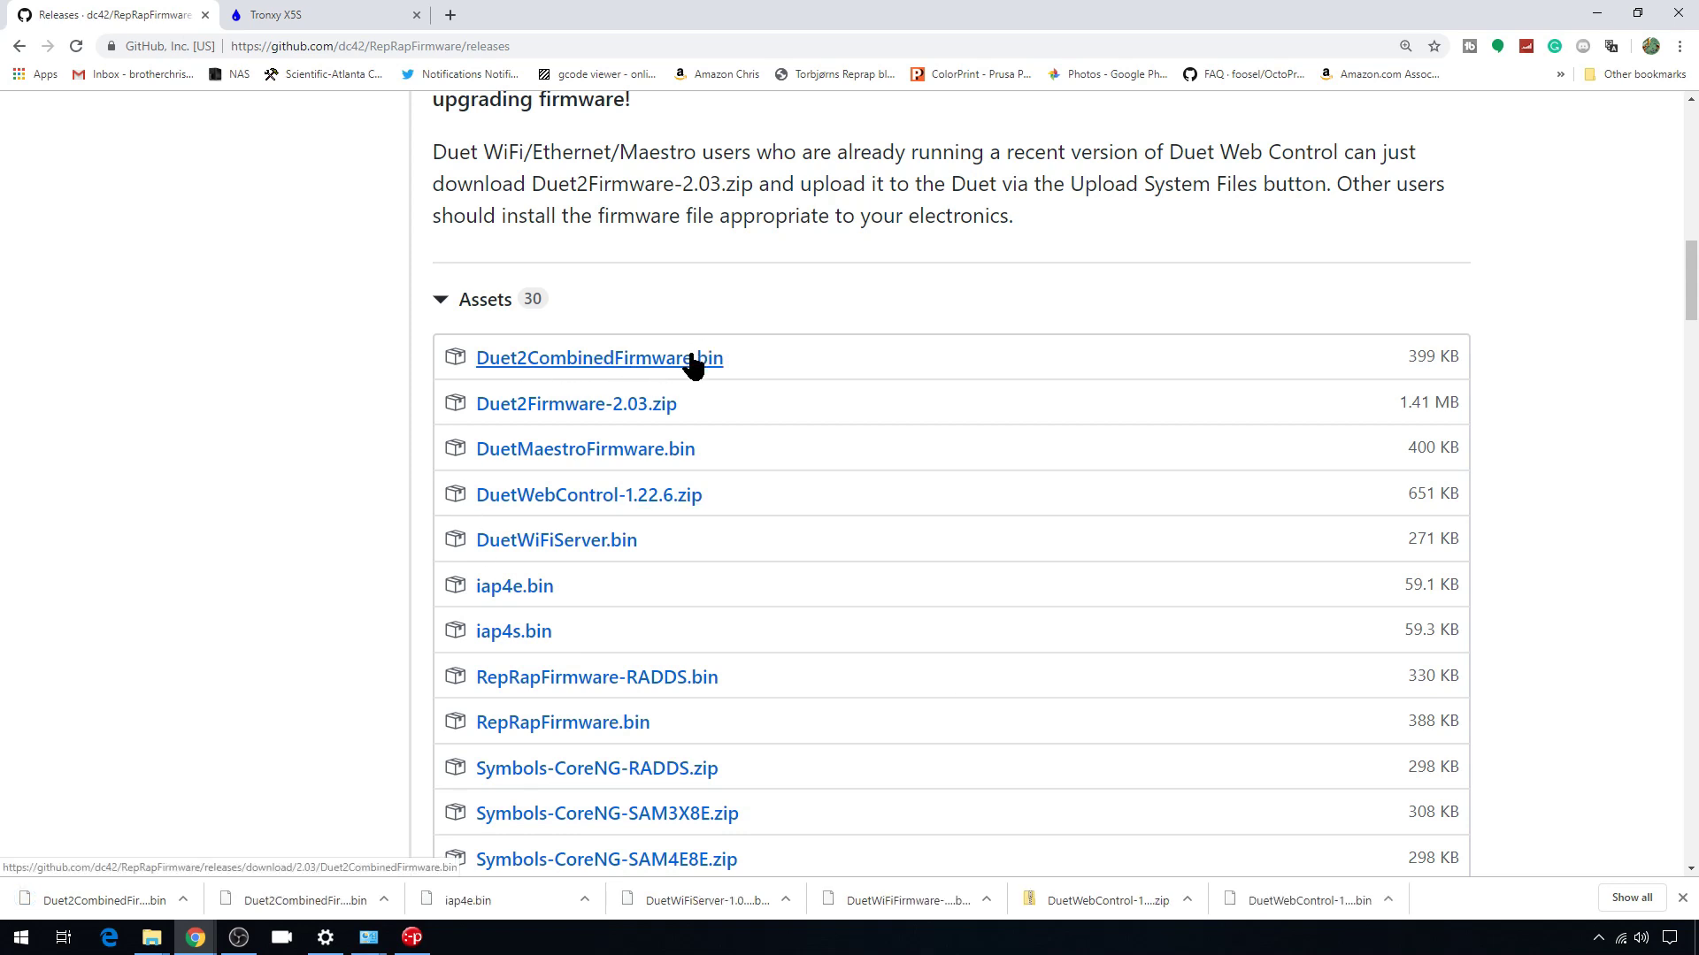
left_click(553, 503)
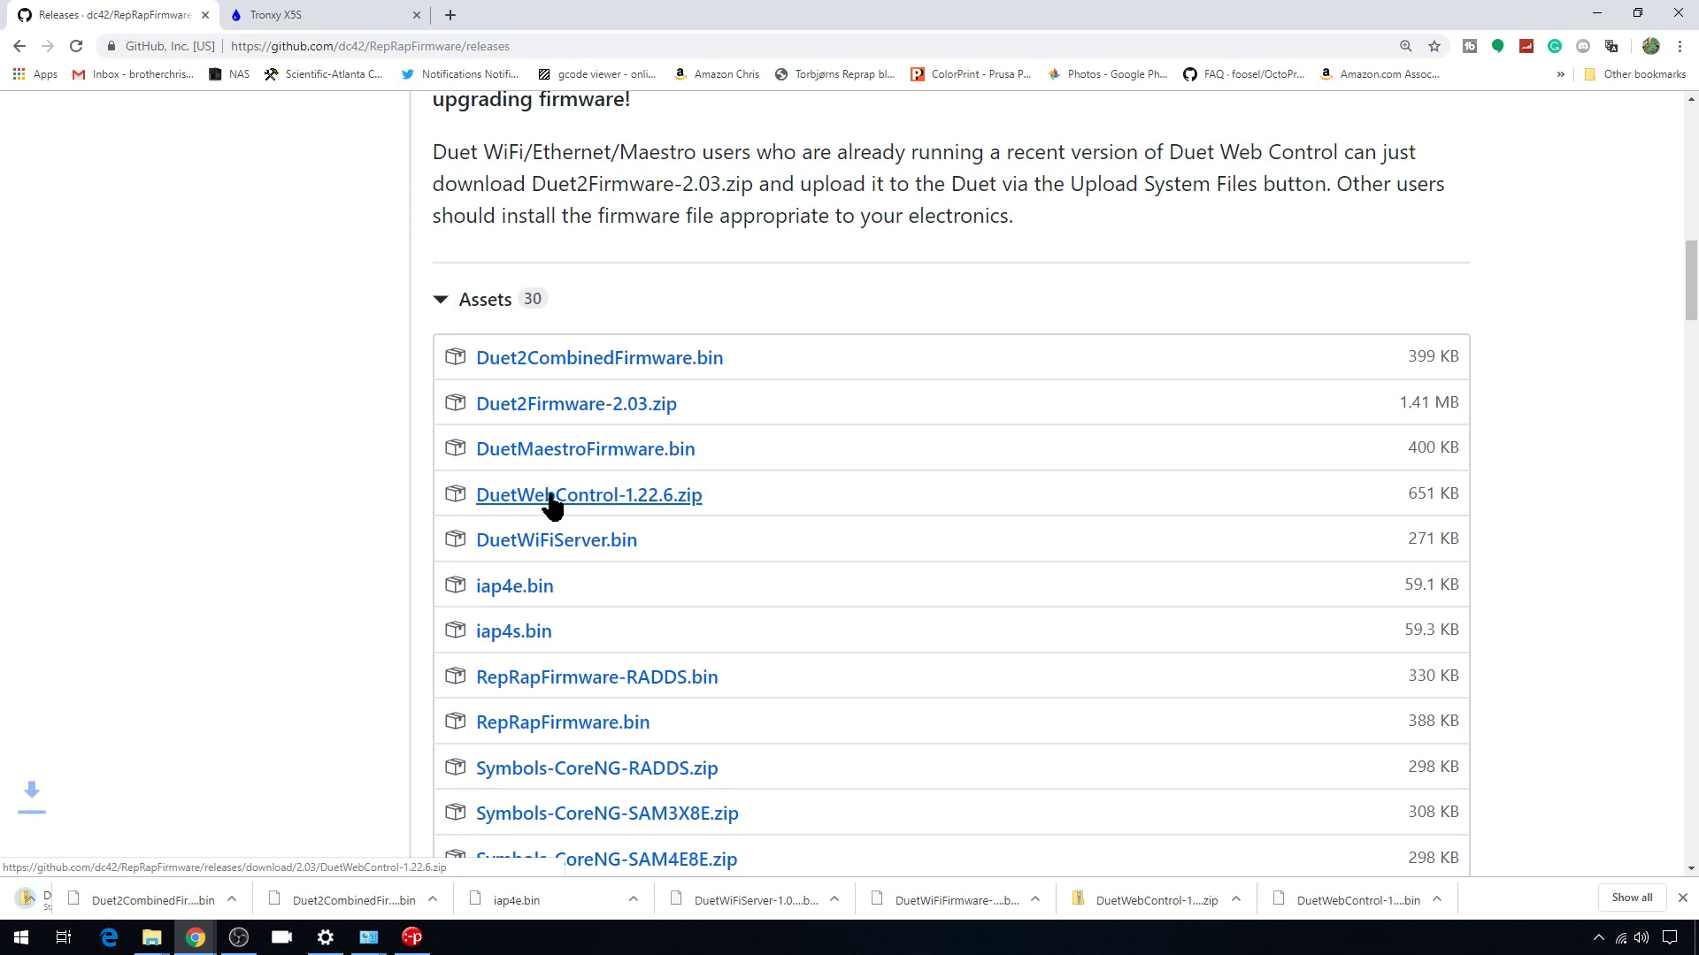
left_click(582, 542)
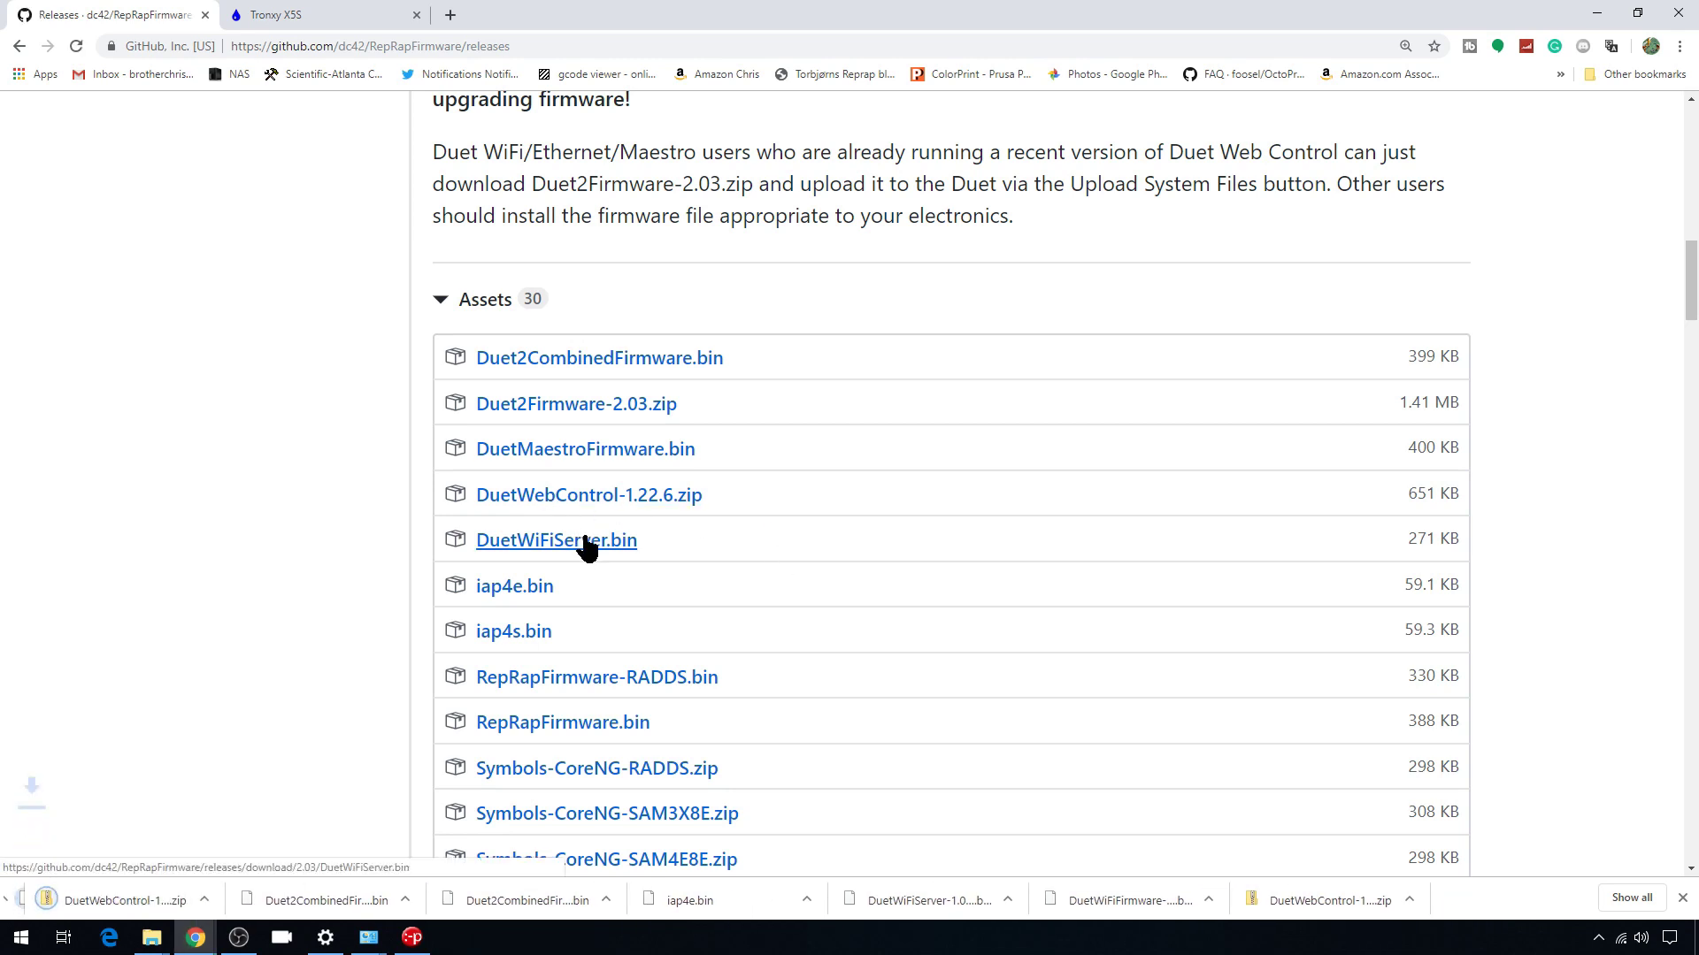
left_click(537, 597)
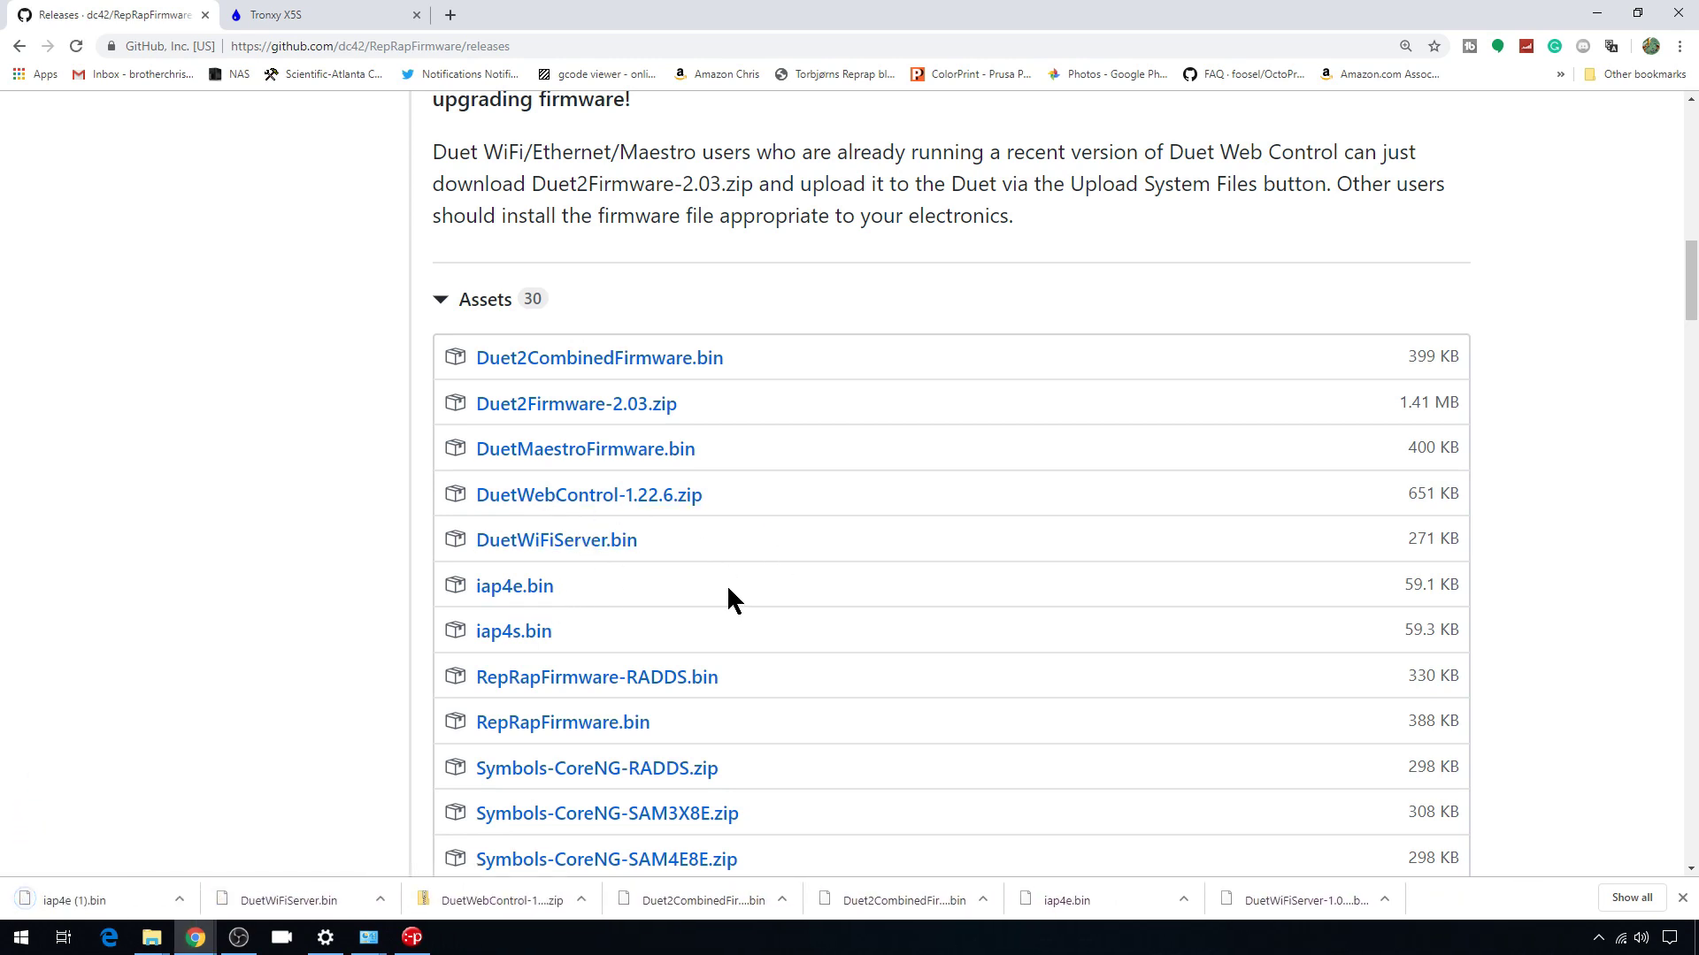
- Permanently delete the old firmware files from the USB drive's sys folder
mouse_move(150, 940)
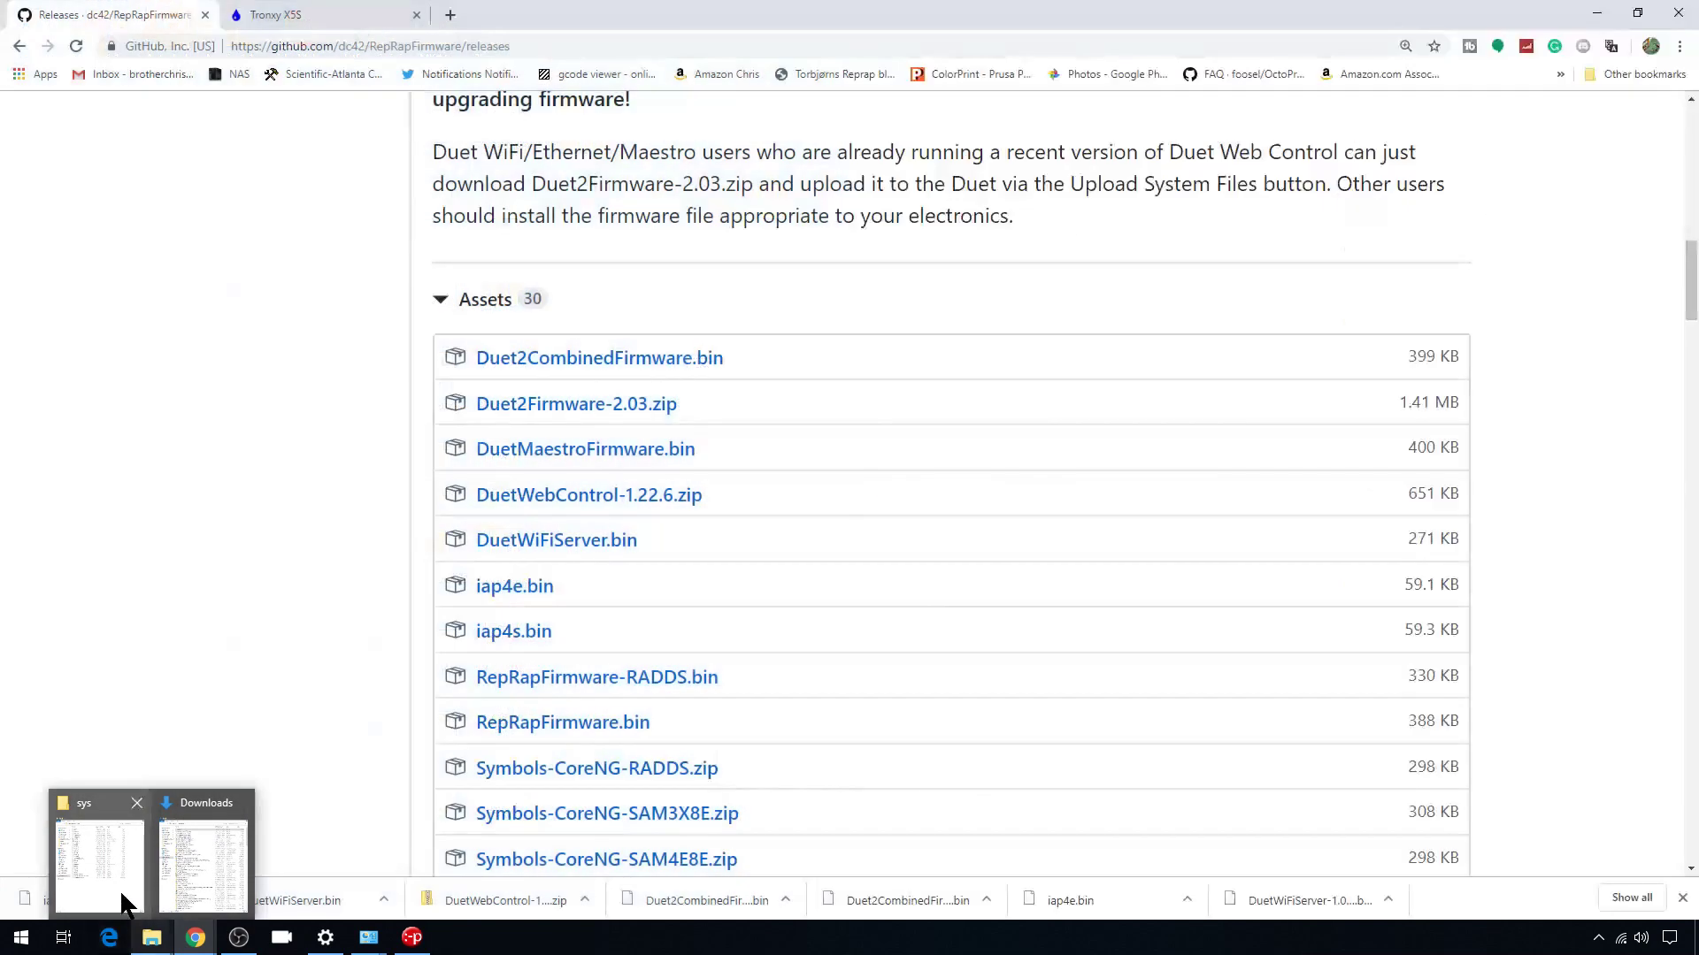
left_click(120, 889)
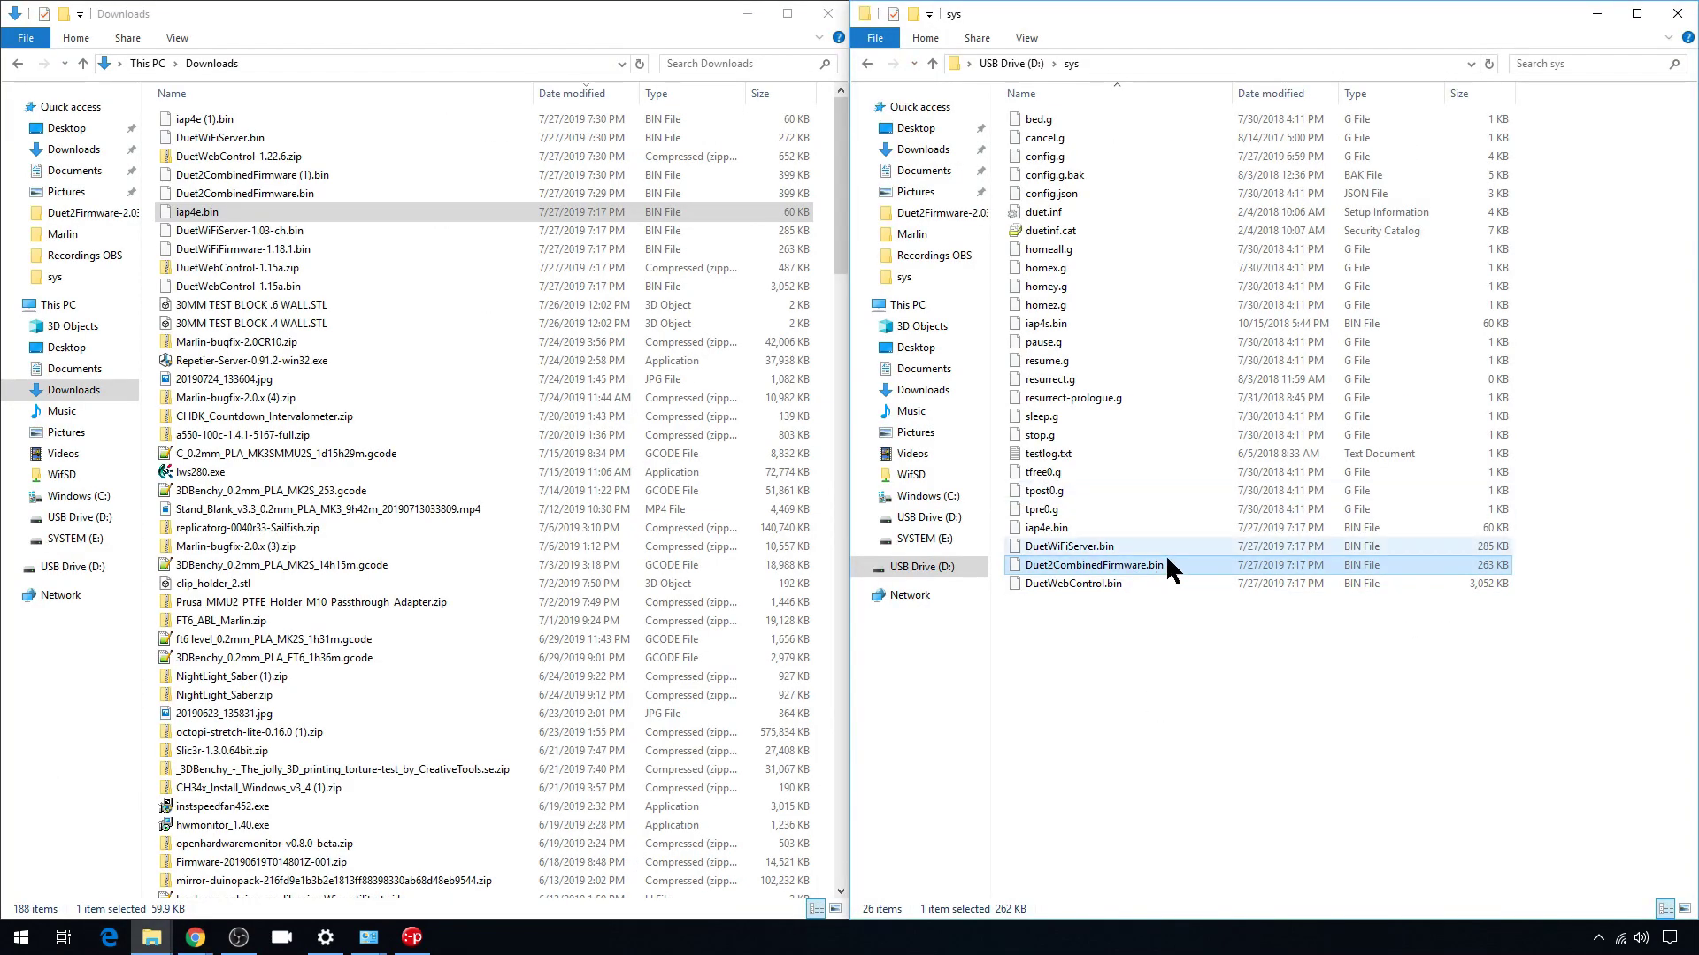
left_click(1168, 584, "shift")
key("Delete")
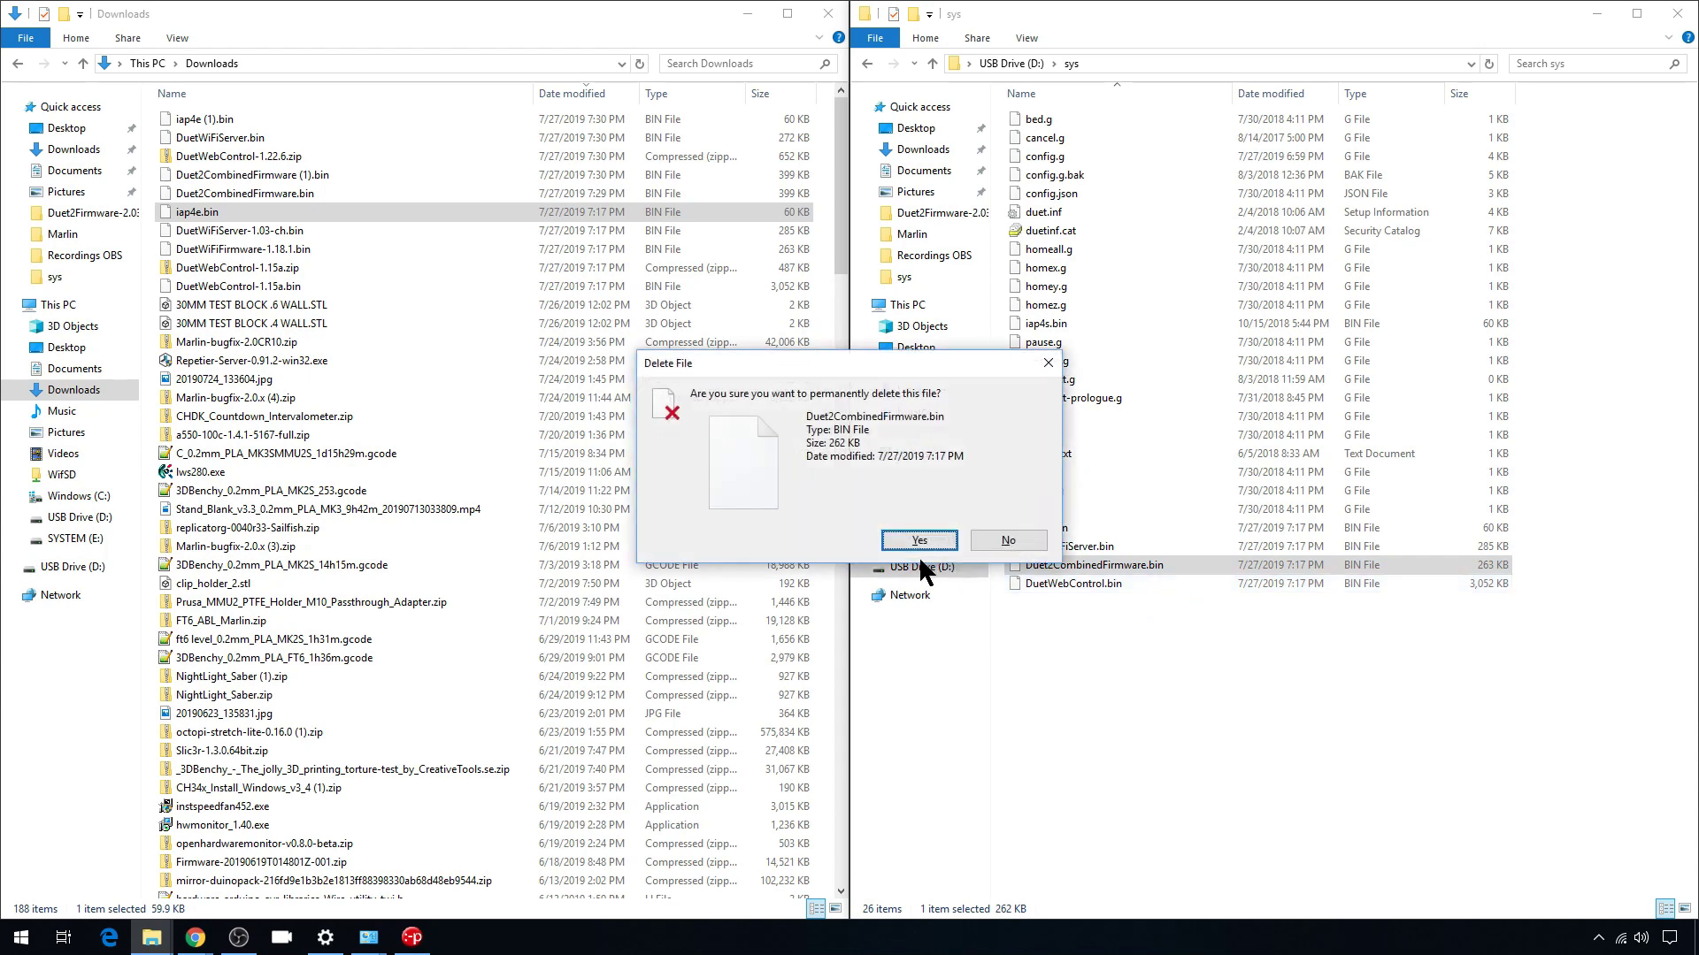
left_click(924, 547)
- Copy iap4e (1).bin into sys renamed iap4e.bin, along with DuetWiFiServer.bin
left_click(265, 118)
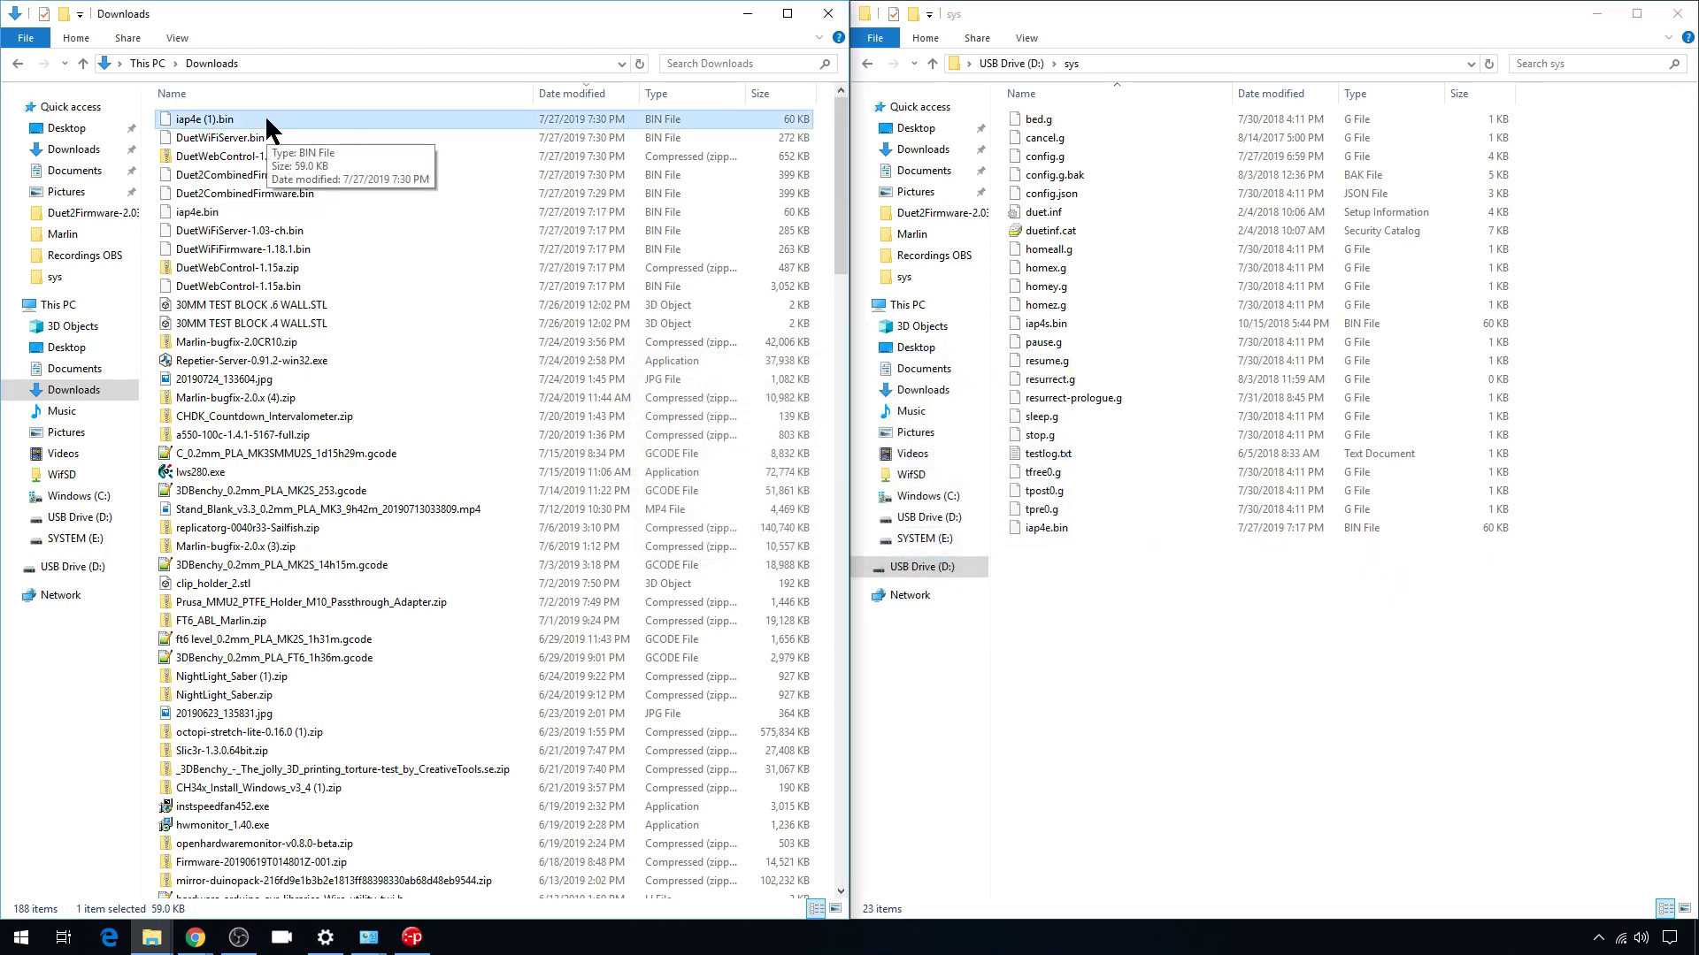
left_click_drag(265, 118, 1132, 664)
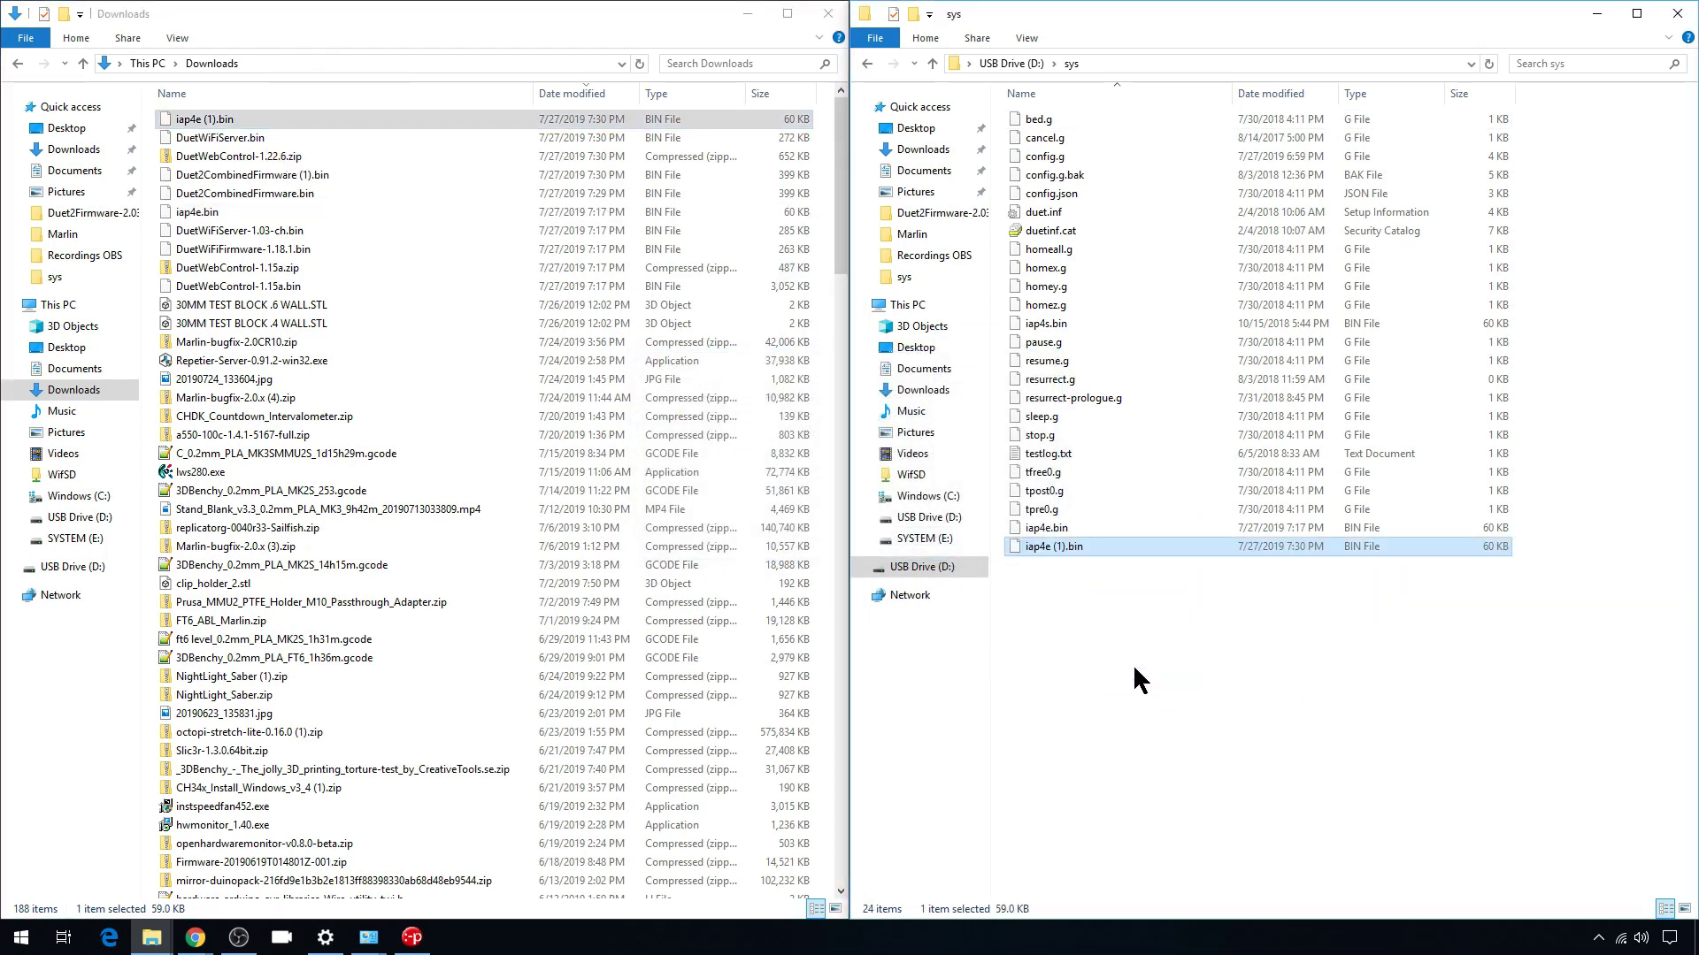
left_click(1060, 543)
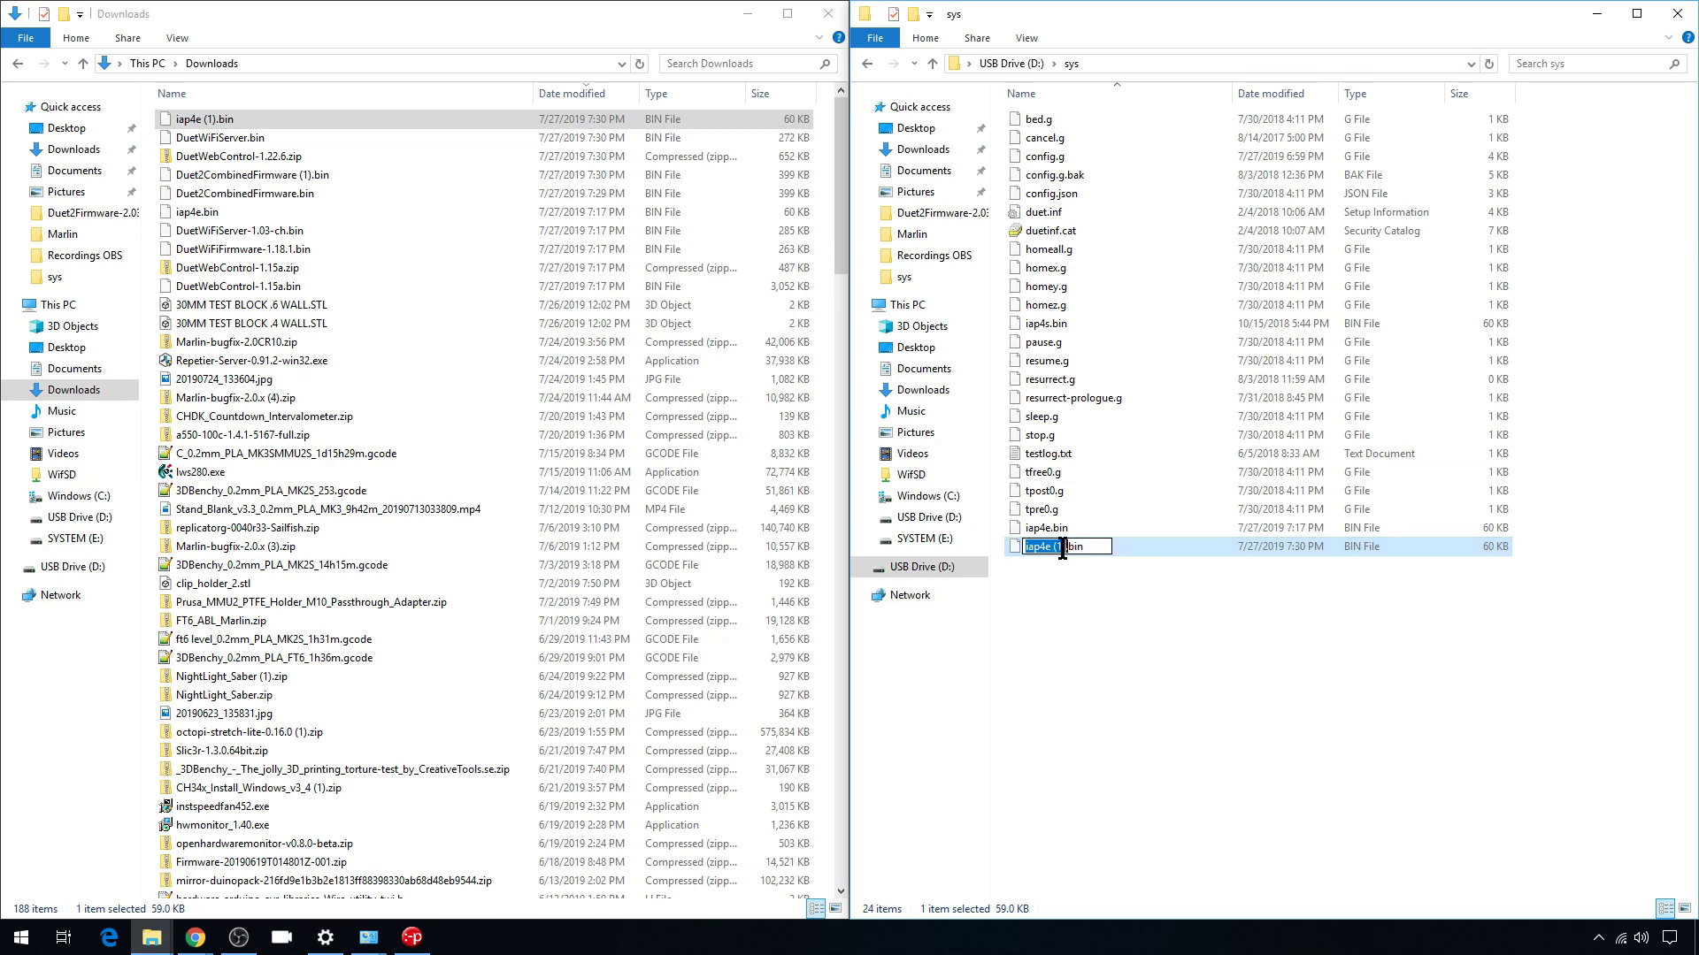
left_click(1062, 546)
key("BackSpace")
key("BackSpace")
key("BackSpace")
key("BackSpace")
left_click_drag(219, 137, 1212, 673)
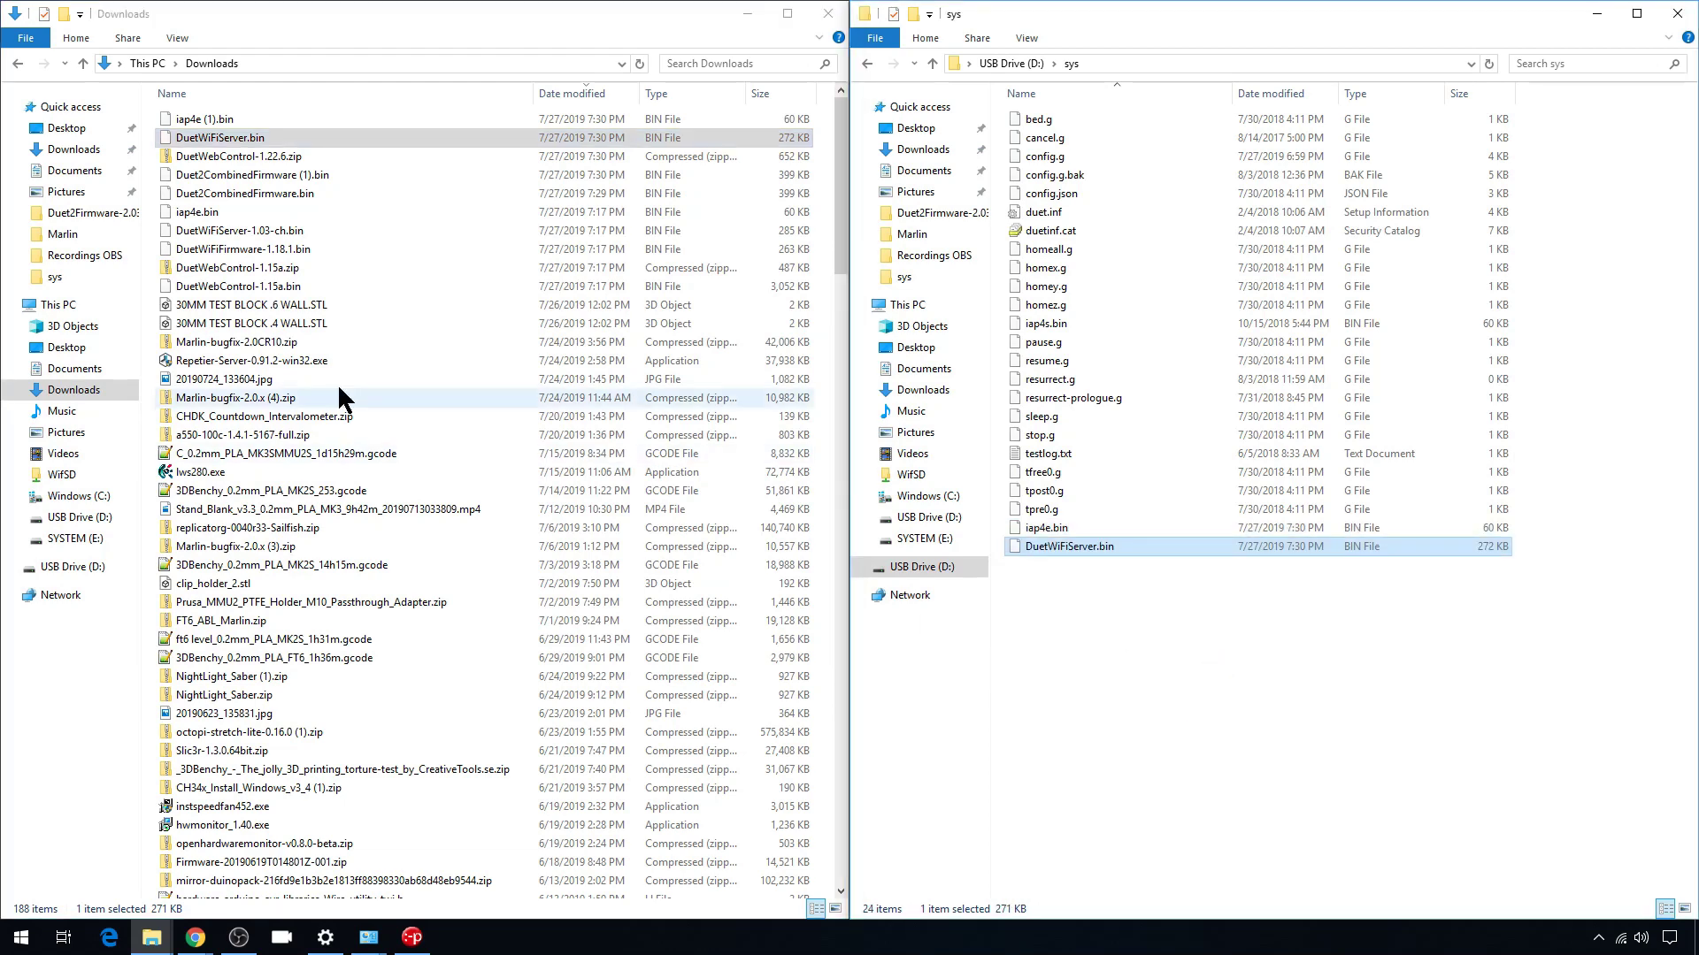
- Copy Duet2CombinedFirmware (1).bin into sys and rename it DuetWiFiFirmware.bin
left_click(252, 176)
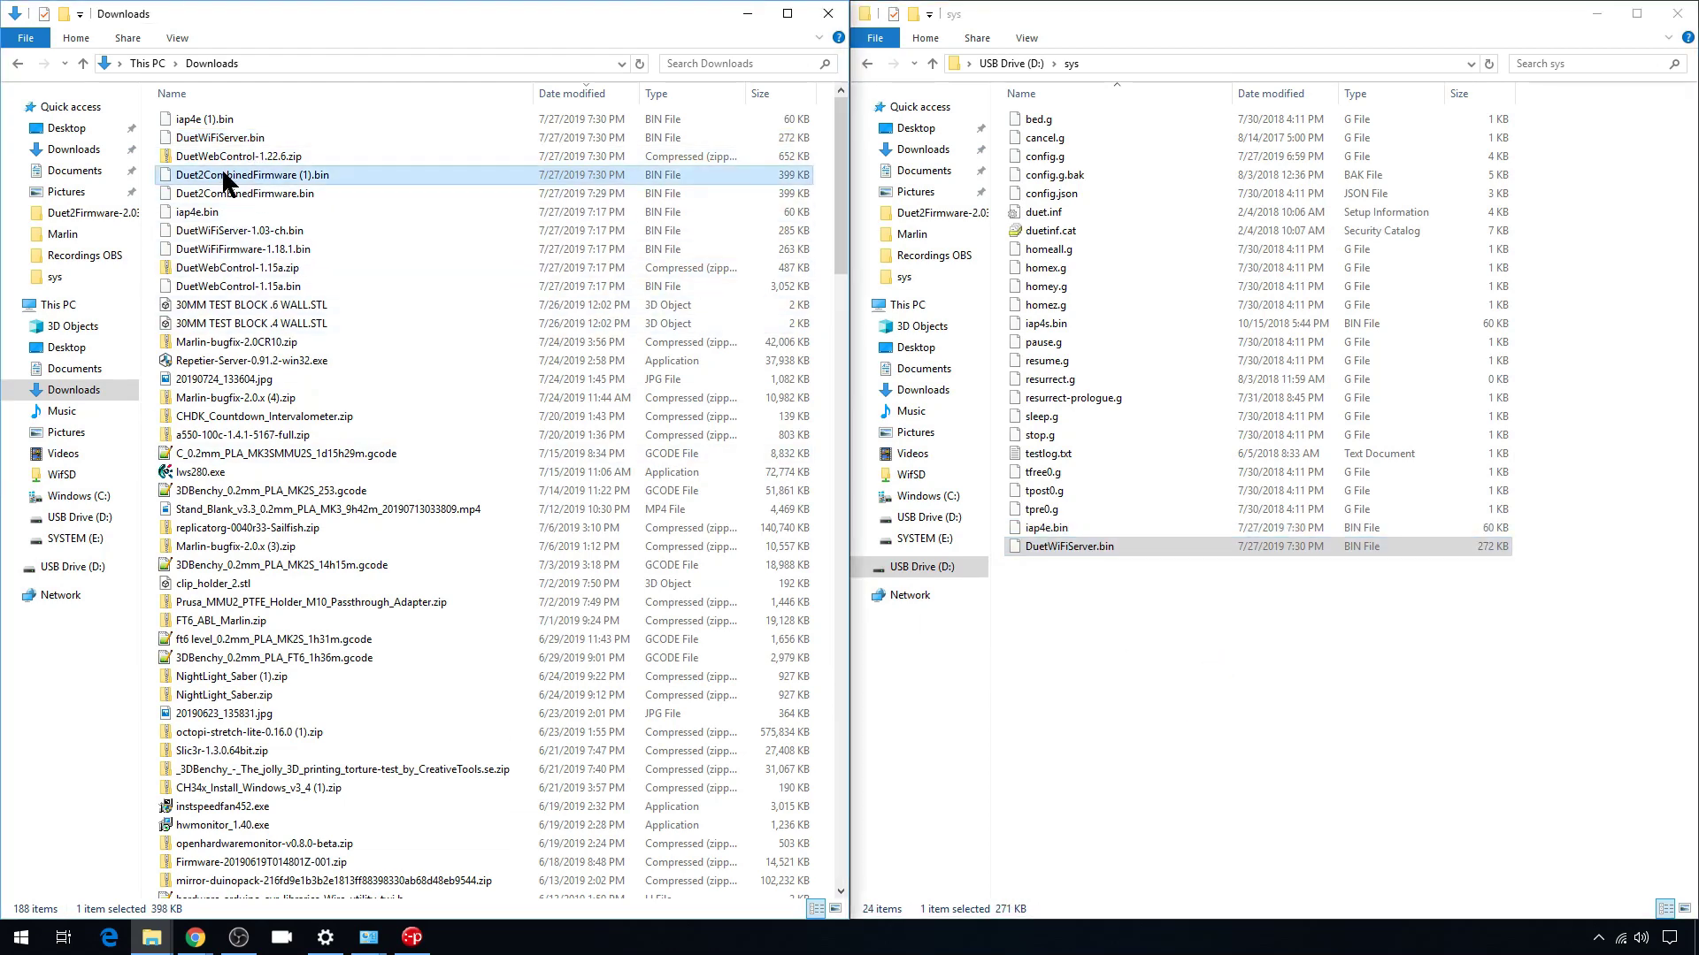
left_click_drag(251, 186, 1115, 684)
key("F2")
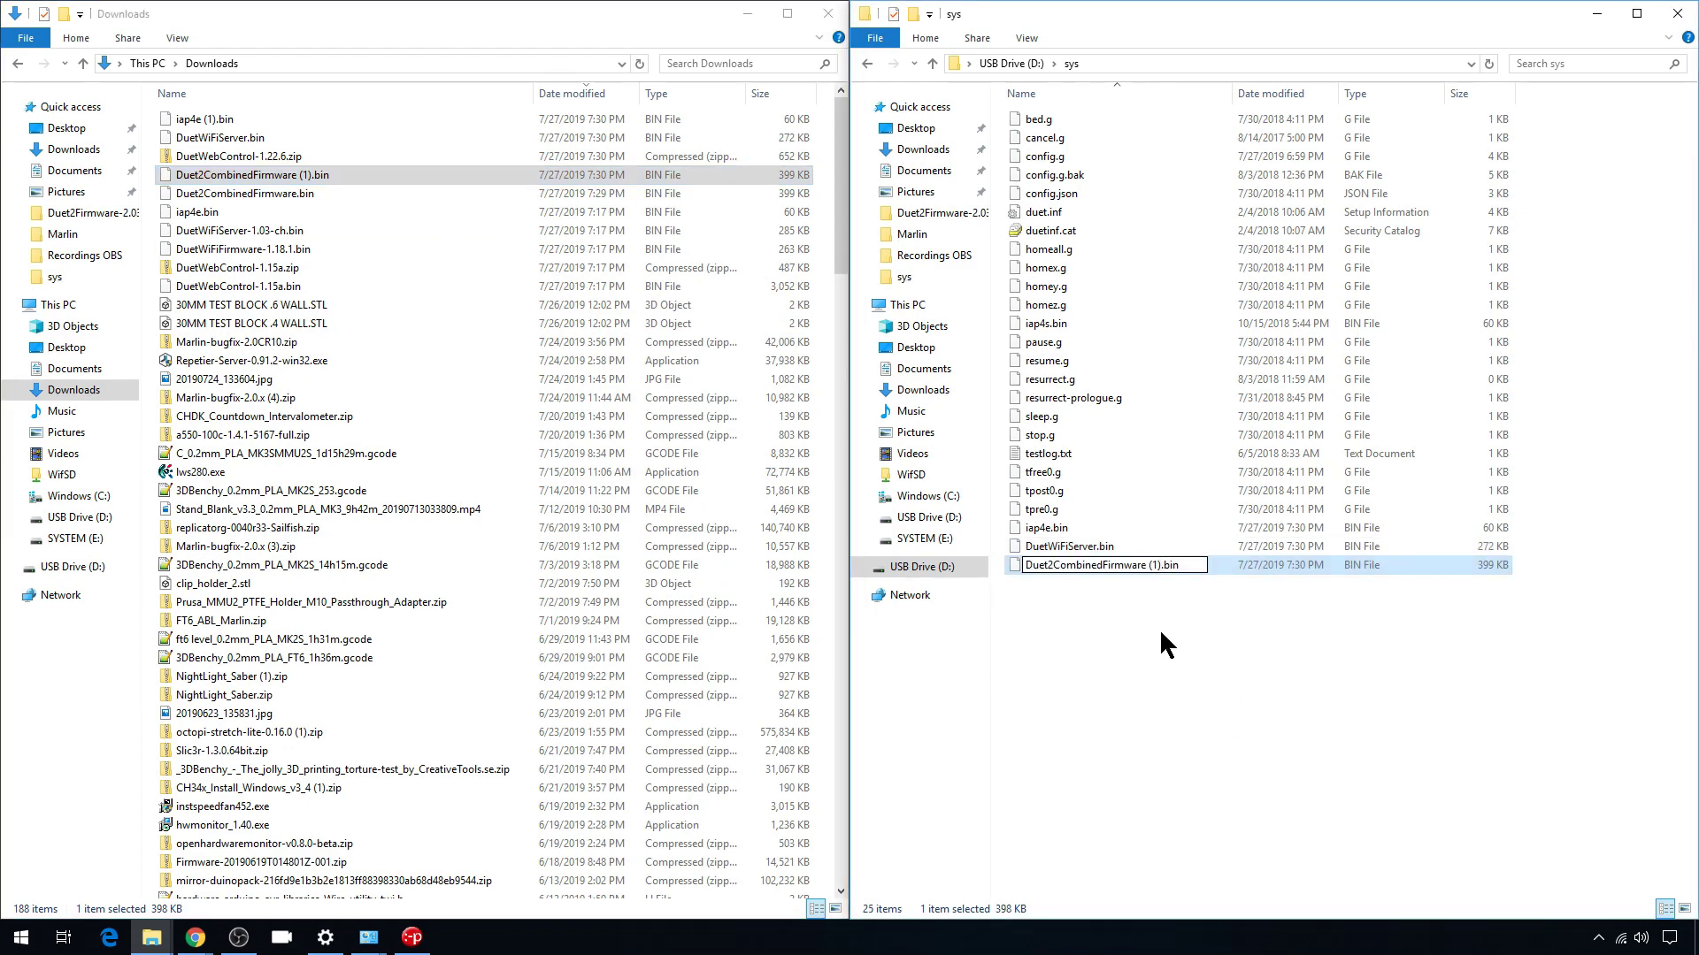
key("BackSpace")
key("BackSpace")
key("BackSpace")
key("BackSpace")
key("Left")
key("Left")
key("Left")
key("Left")
key("Left")
key("Left")
key("Left")
key("Left")
key("BackSpace")
key("BackSpace")
key("BackSpace")
key("BackSpace")
key("BackSpace")
key("BackSpace")
key("BackSpace")
key("BackSpace")
key("BackSpace")
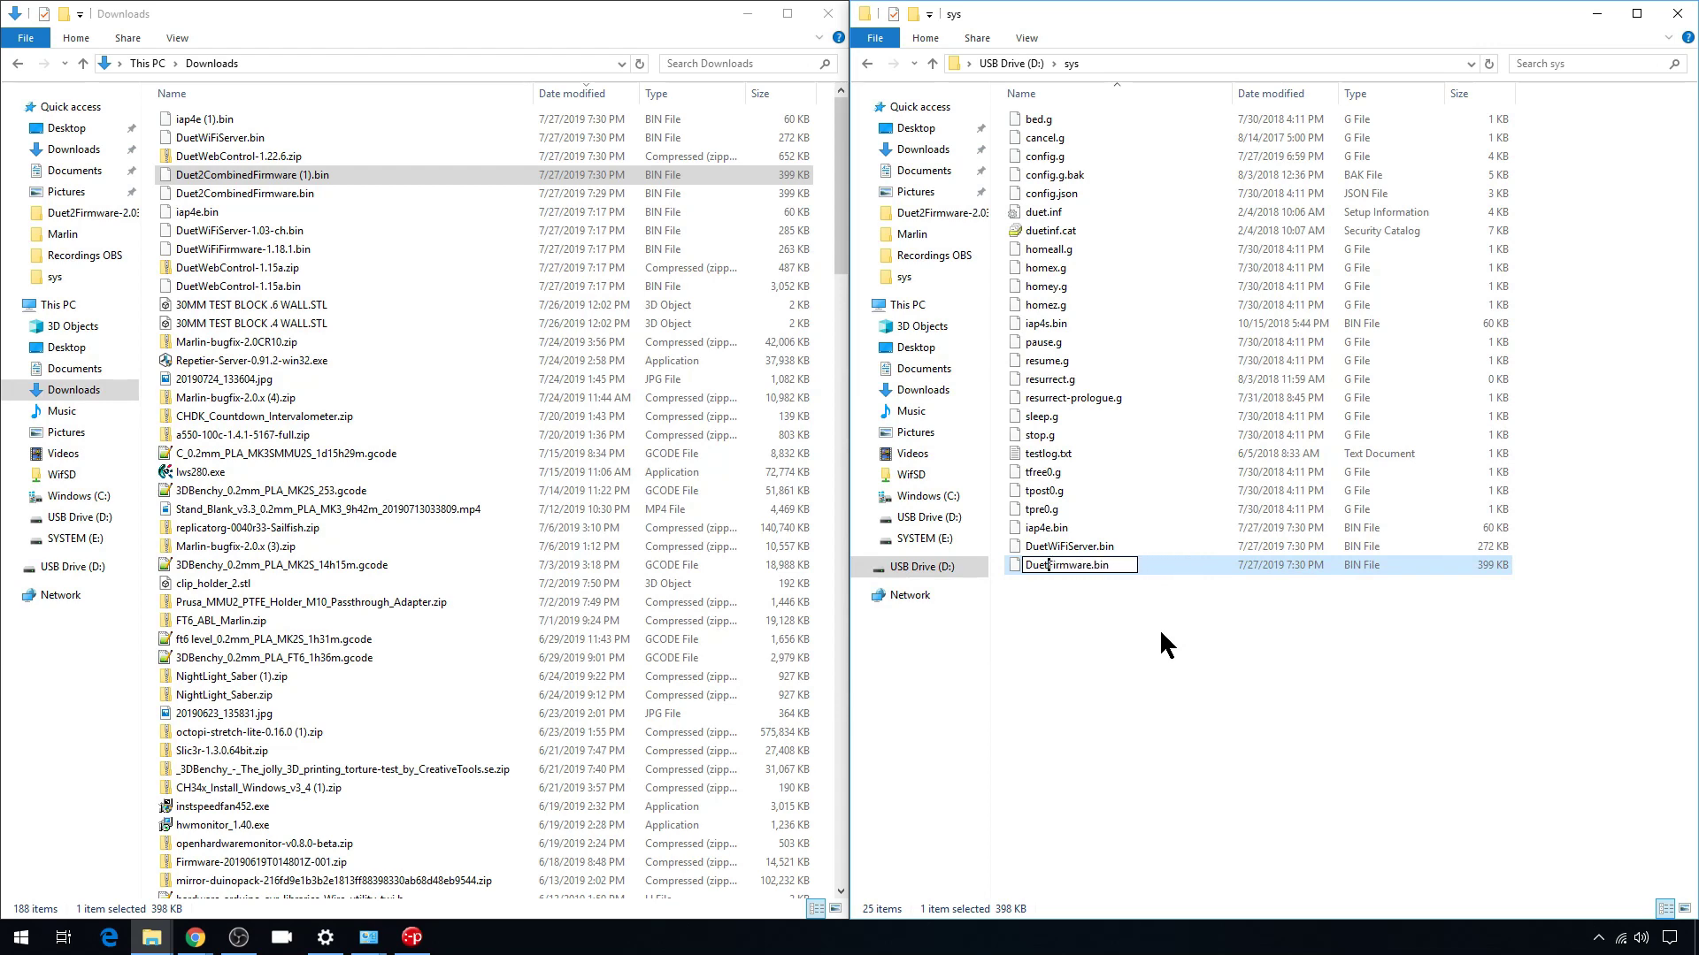
type("WiFi")
key("Return")
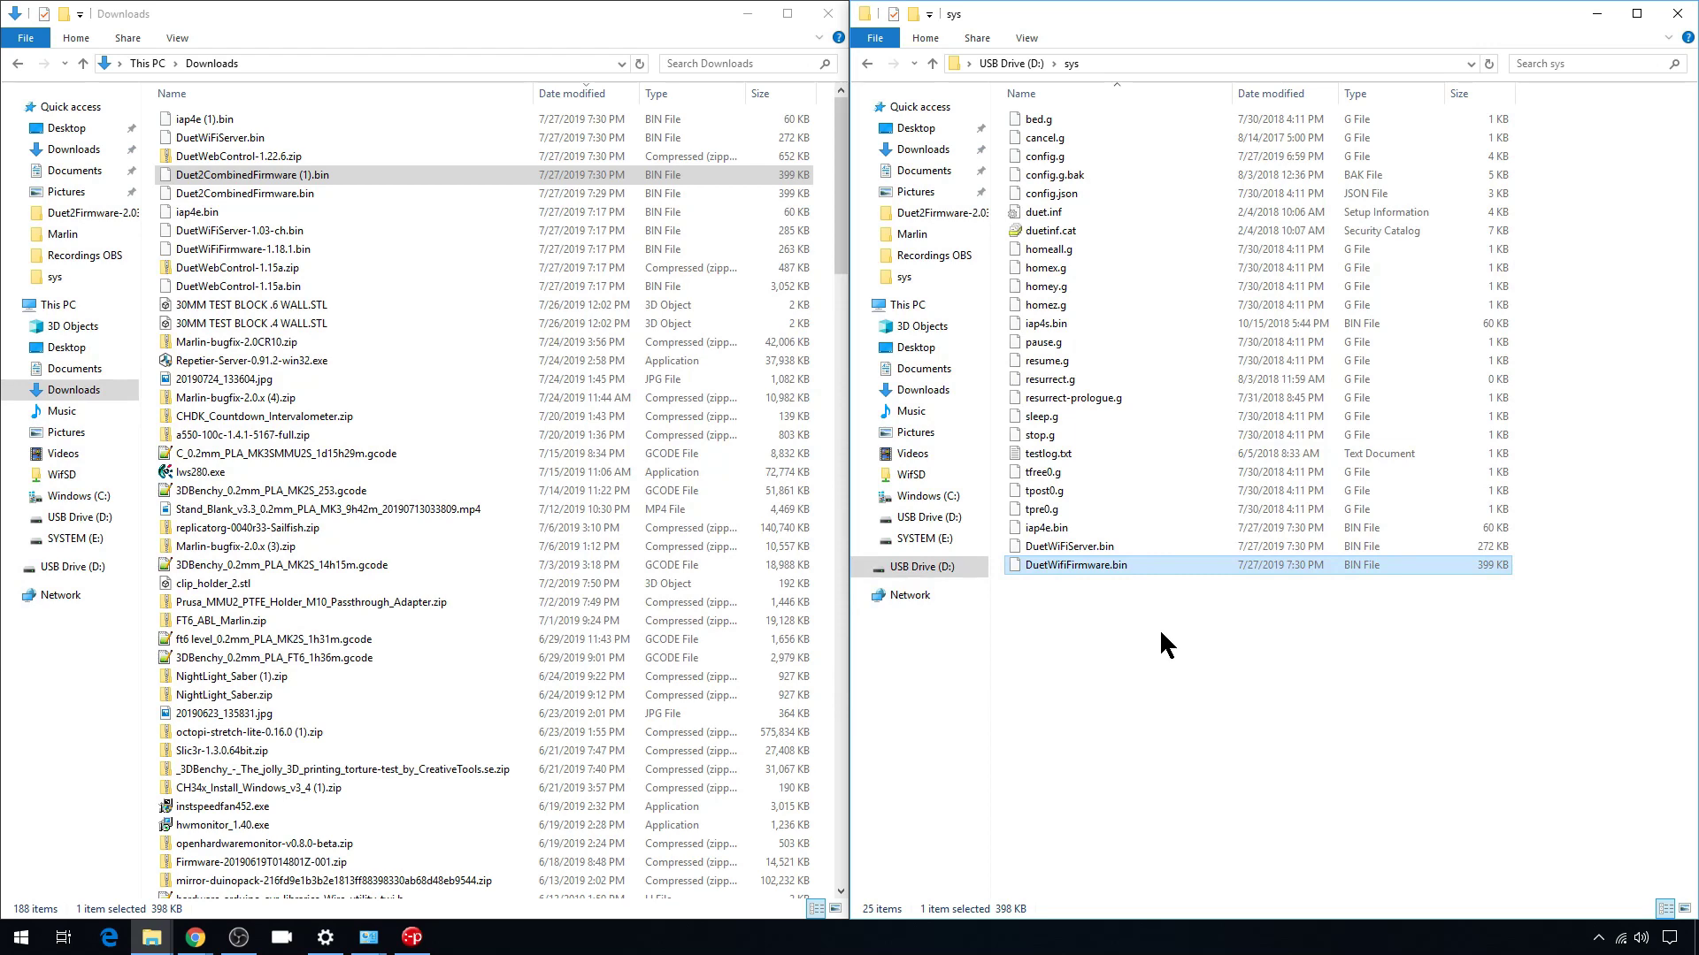
left_click(932, 63)
- Permanently delete the old www folder on D:\ and create a new empty www folder
left_click(1031, 176)
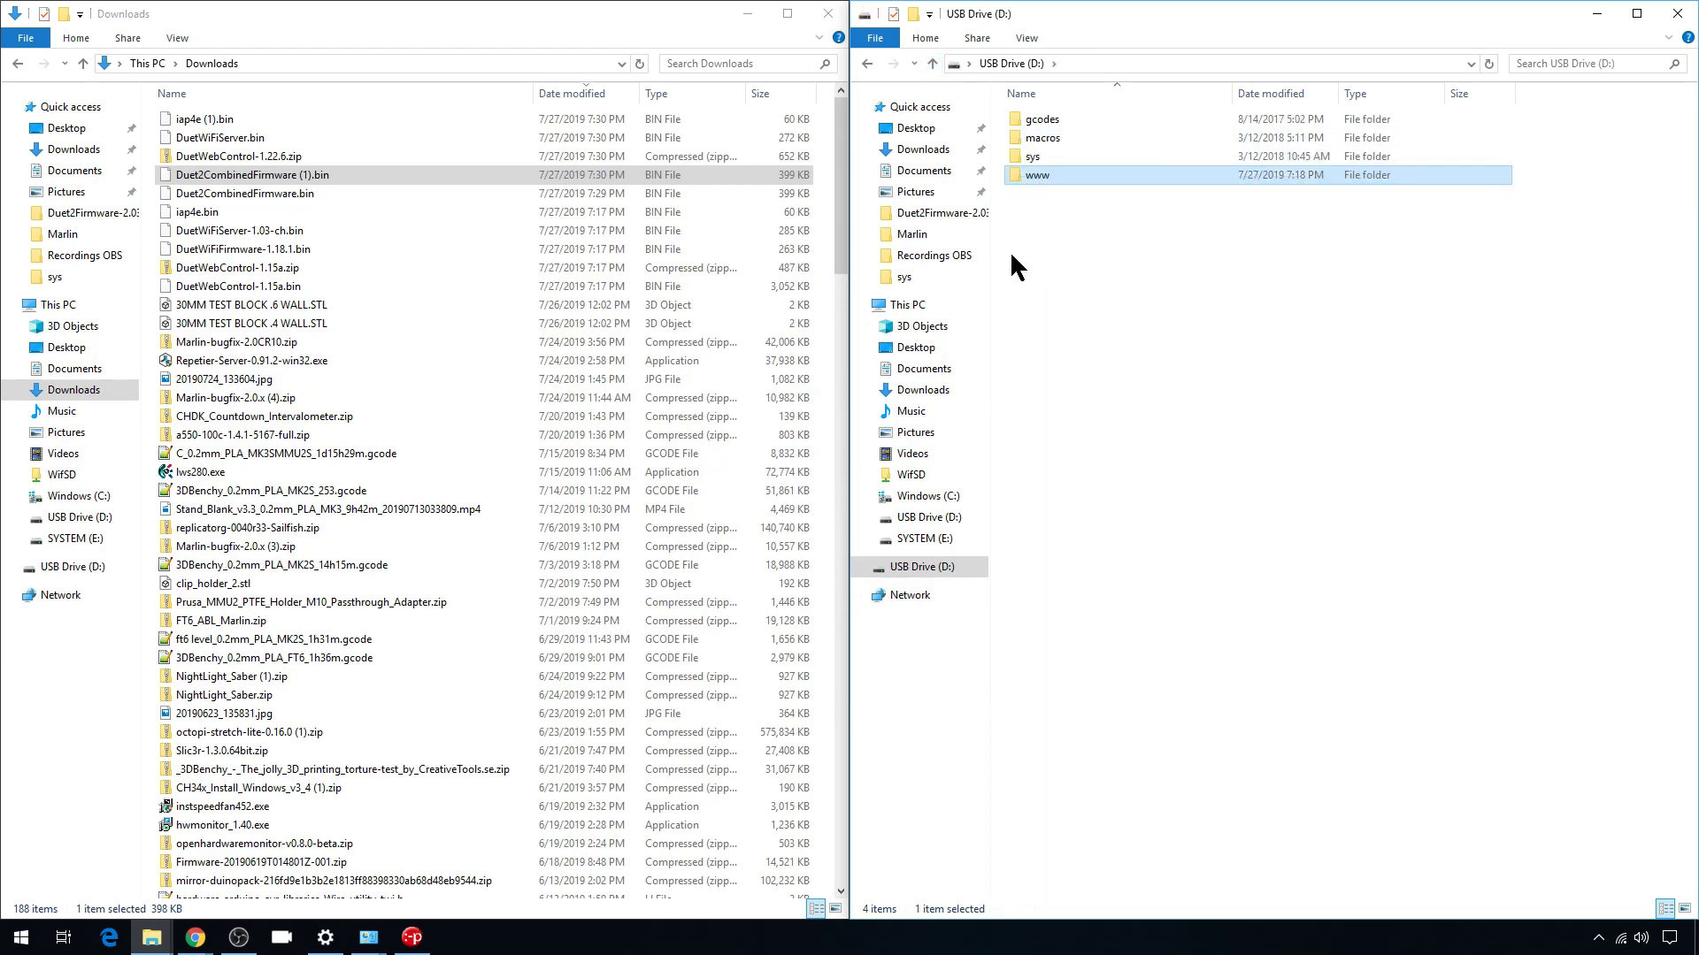
key("shift+Delete")
left_click(909, 538)
right_click(1271, 430)
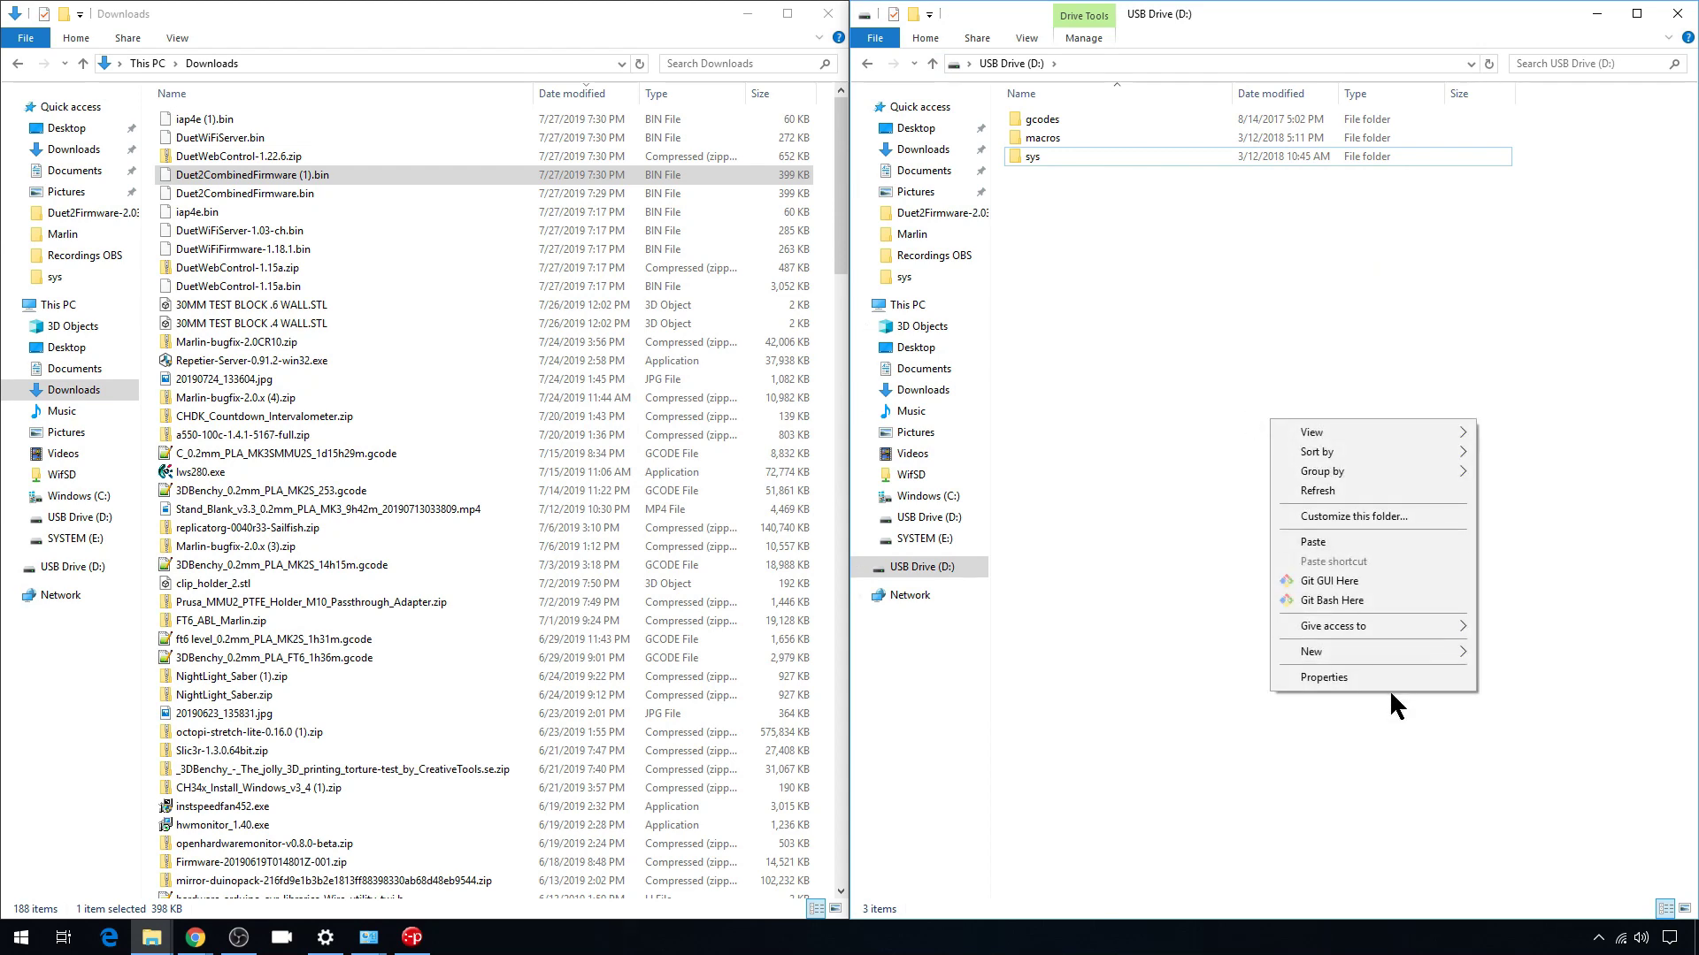
key("ctrl+v")
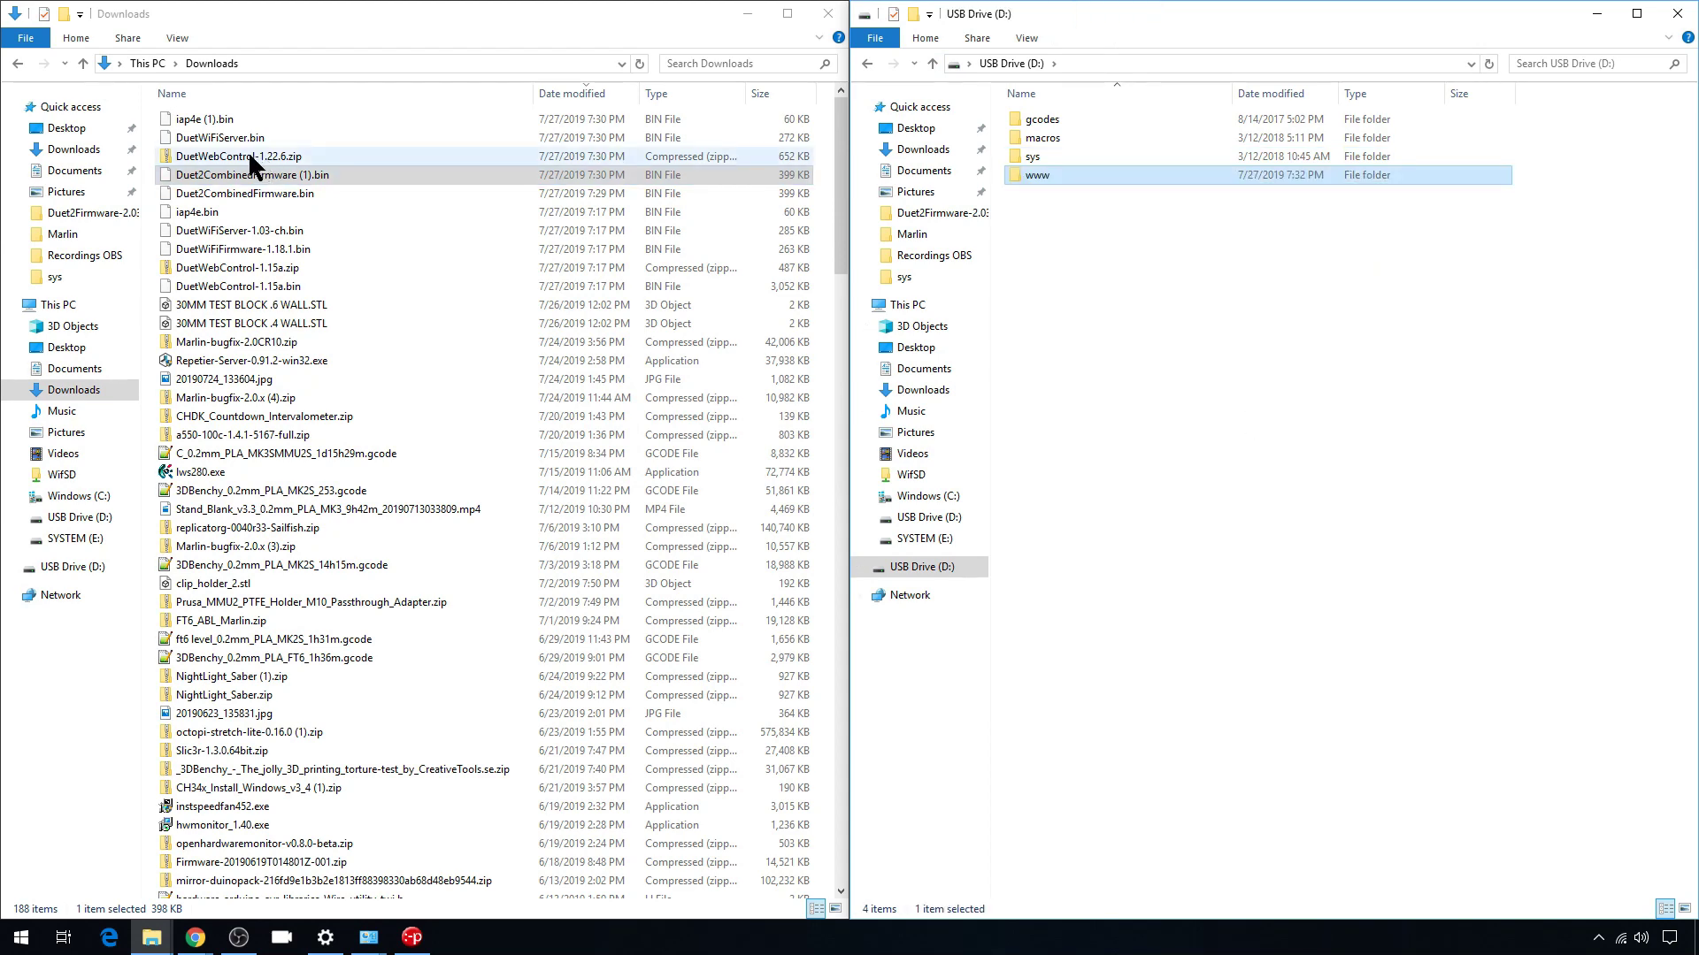
- Copy all seven items from DuetWebControl-1.22.6.zip into the new www folder
double_click(252, 159)
left_click_drag(221, 329, 200, 112)
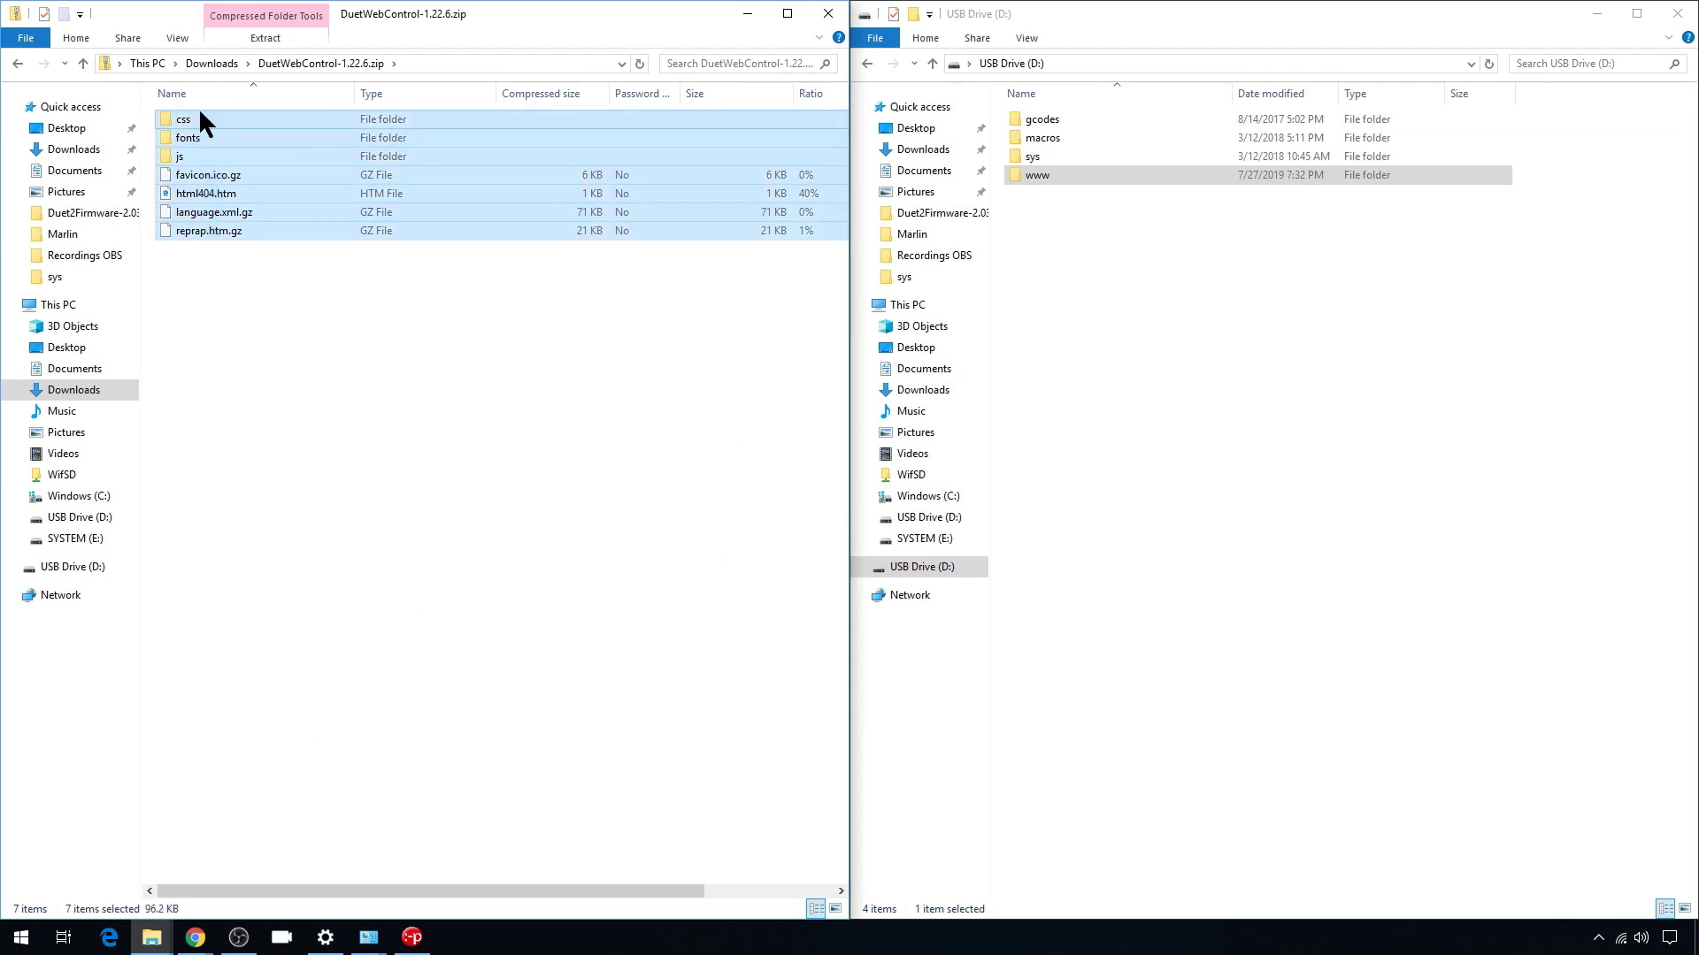
double_click(1031, 173)
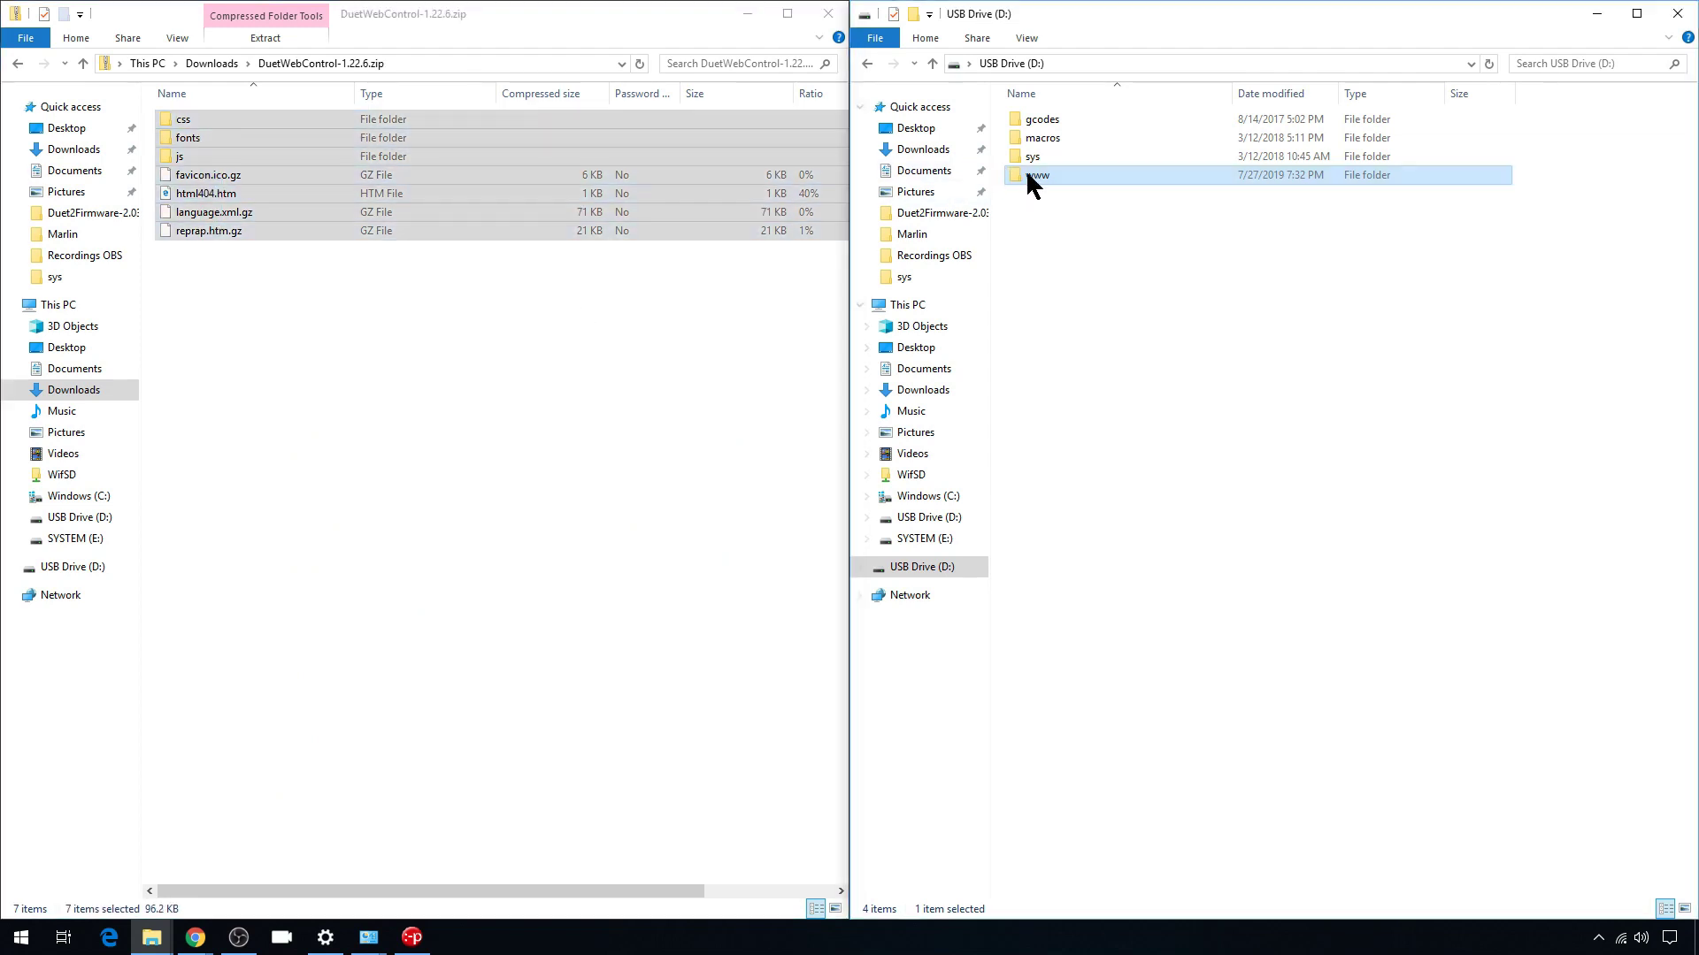
right_click(1170, 280)
left_click(1257, 407)
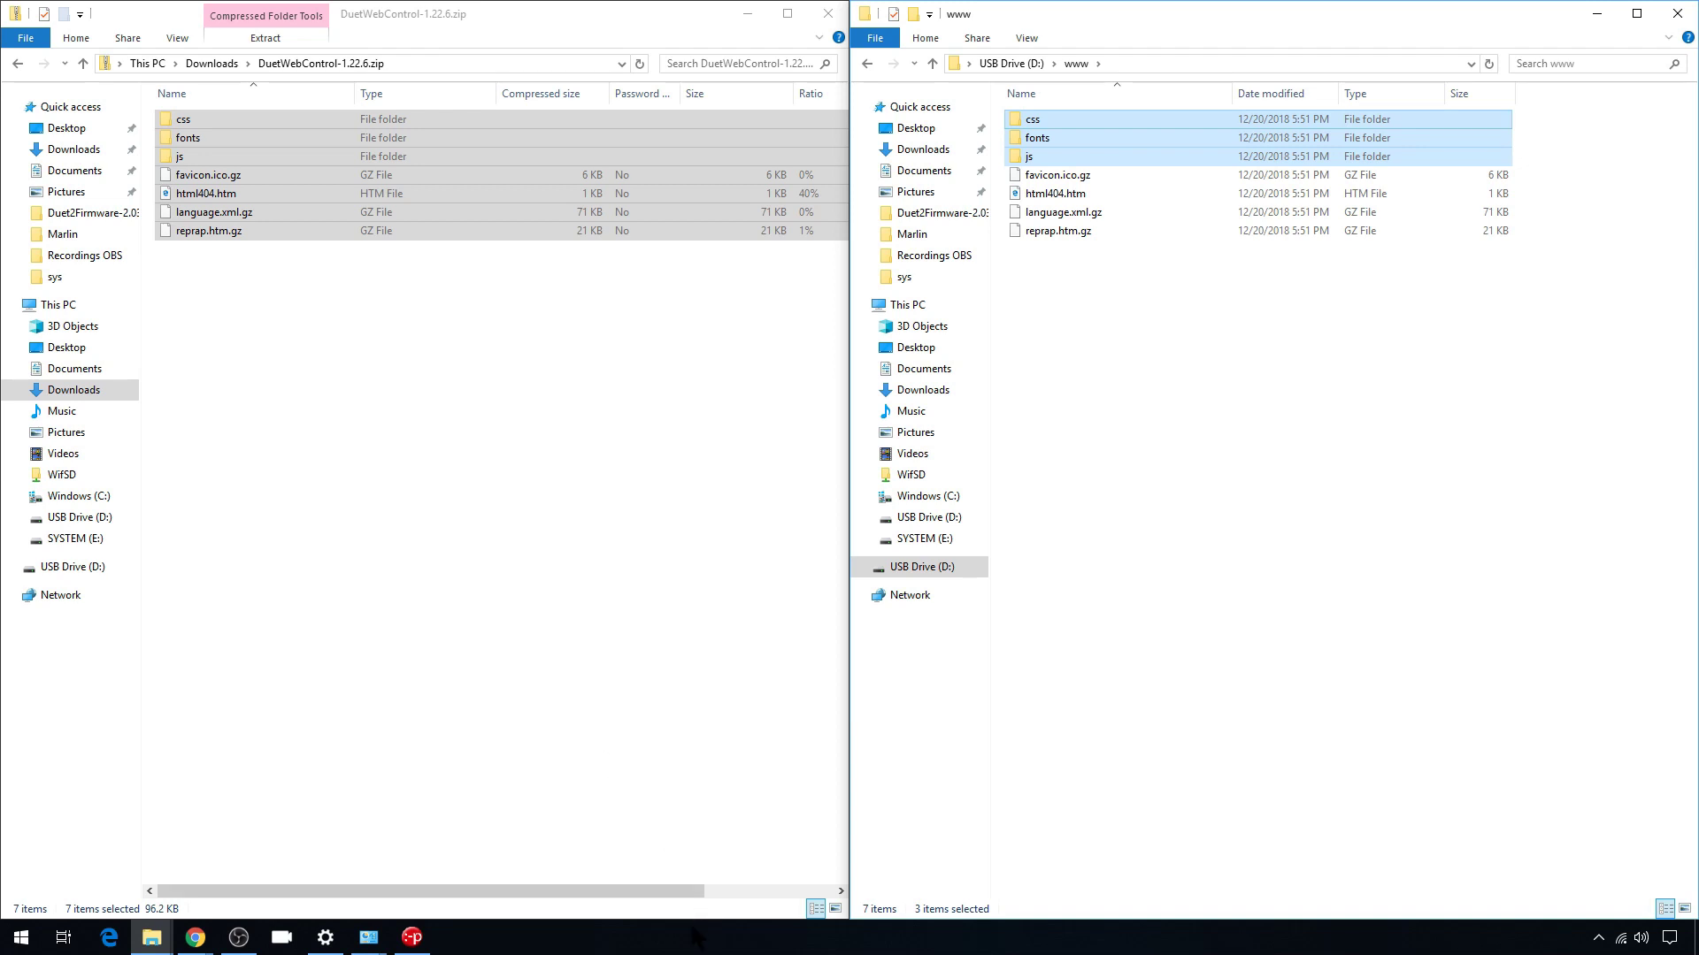
- Reconnect Pronterface to the board and send M115, which still reports RepRapFirmware 1.18.1
left_click(412, 937)
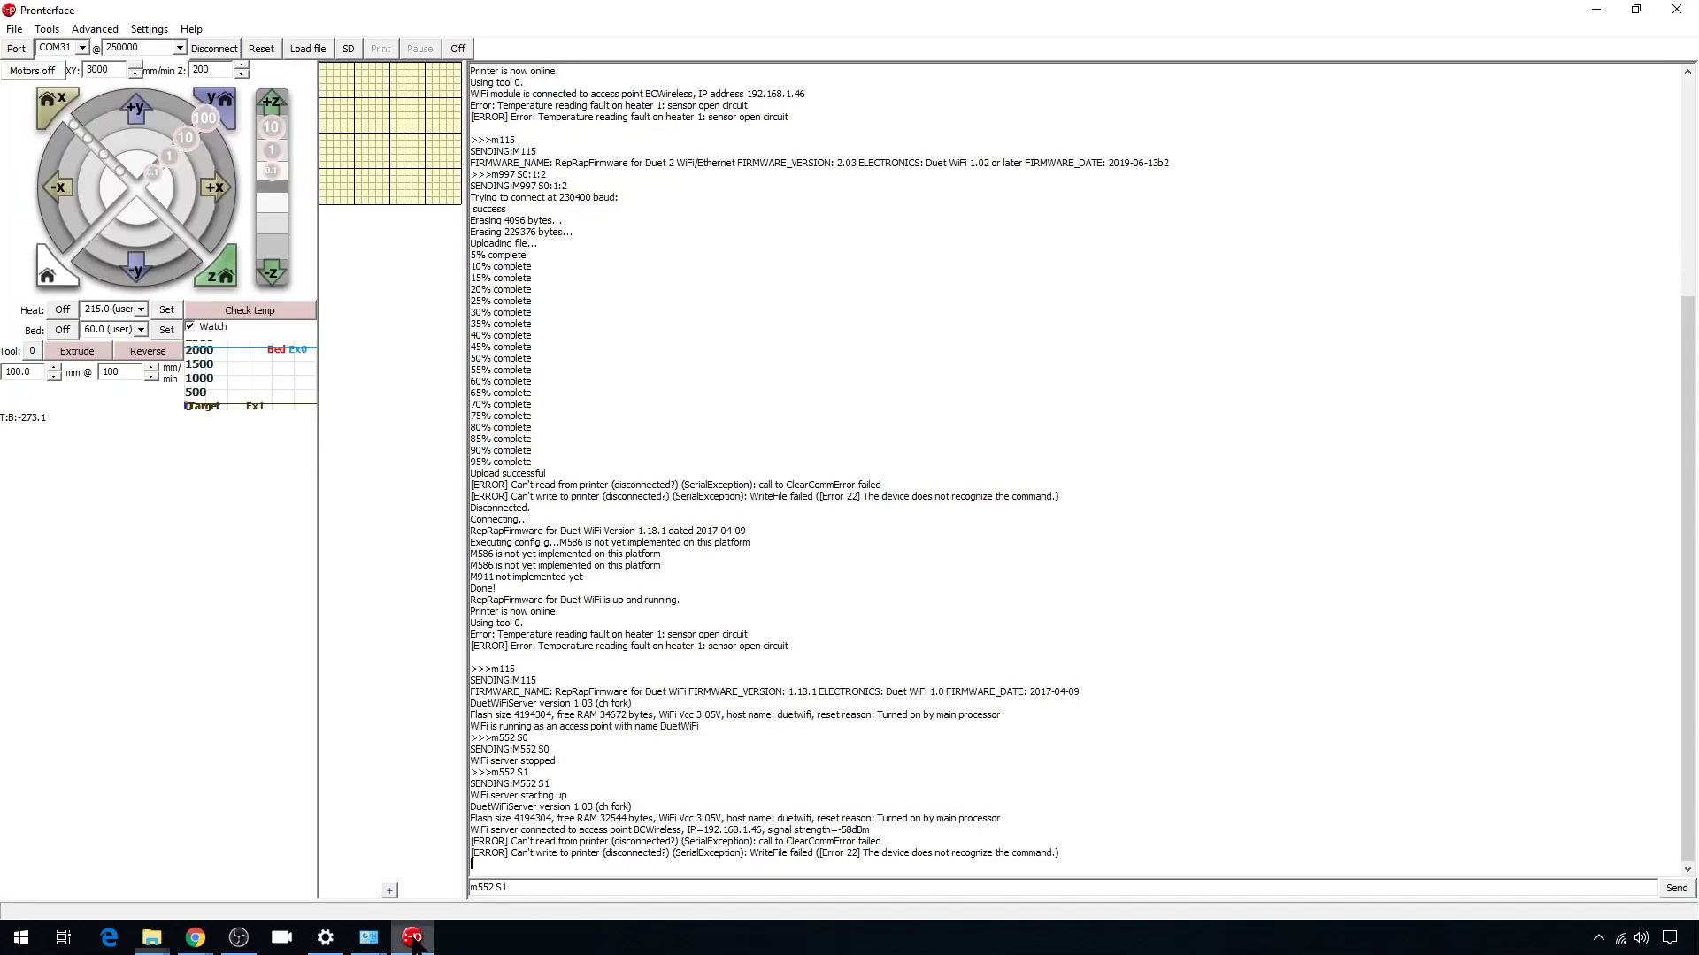
left_click(221, 49)
left_click(220, 45)
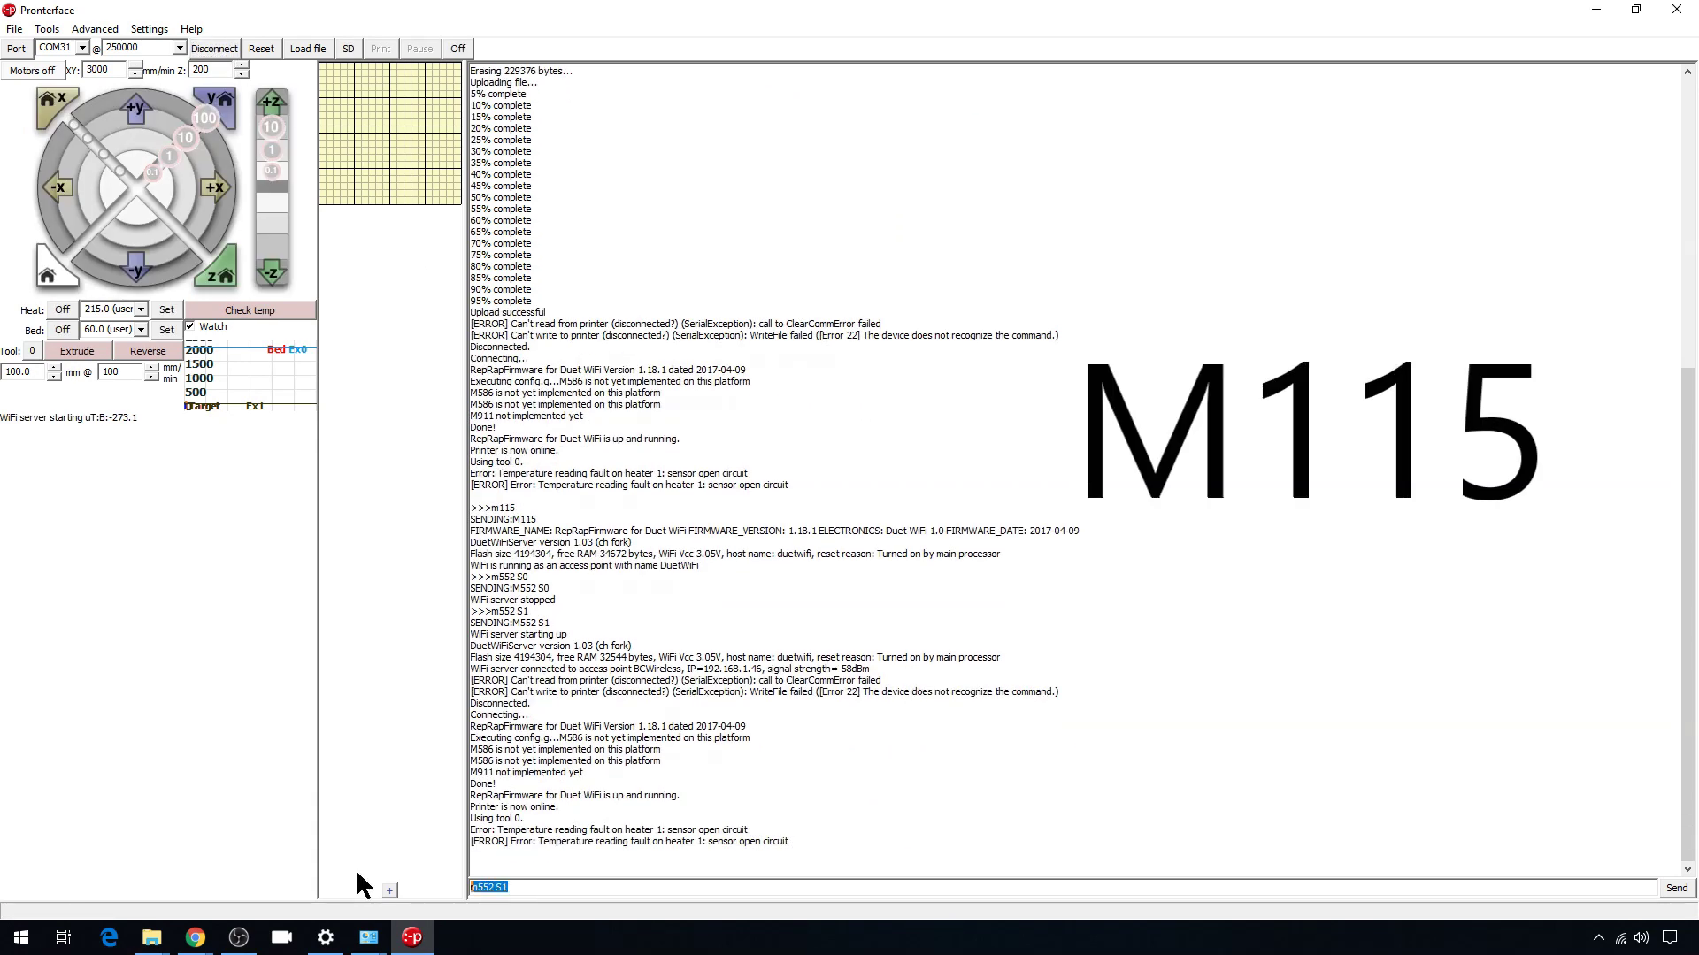
type("m115")
key("Return")
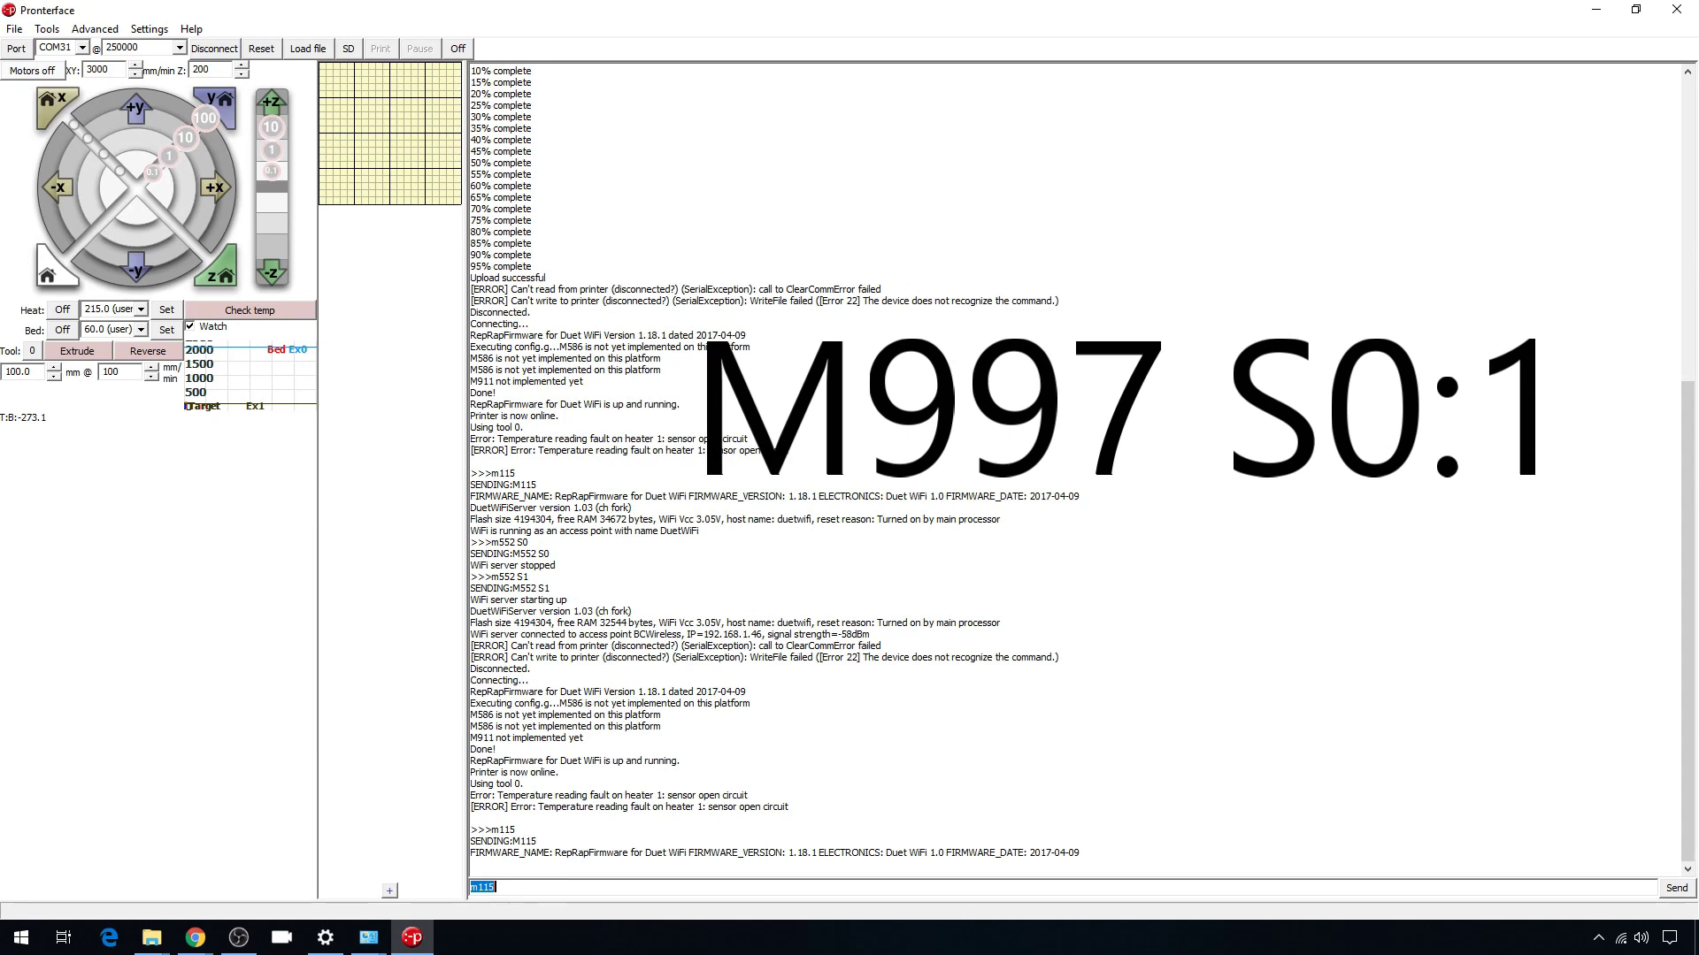
- Flash the new firmware with M997 S0:1, reconnect, and confirm version 2.03 via M115
type("m997 S0:1")
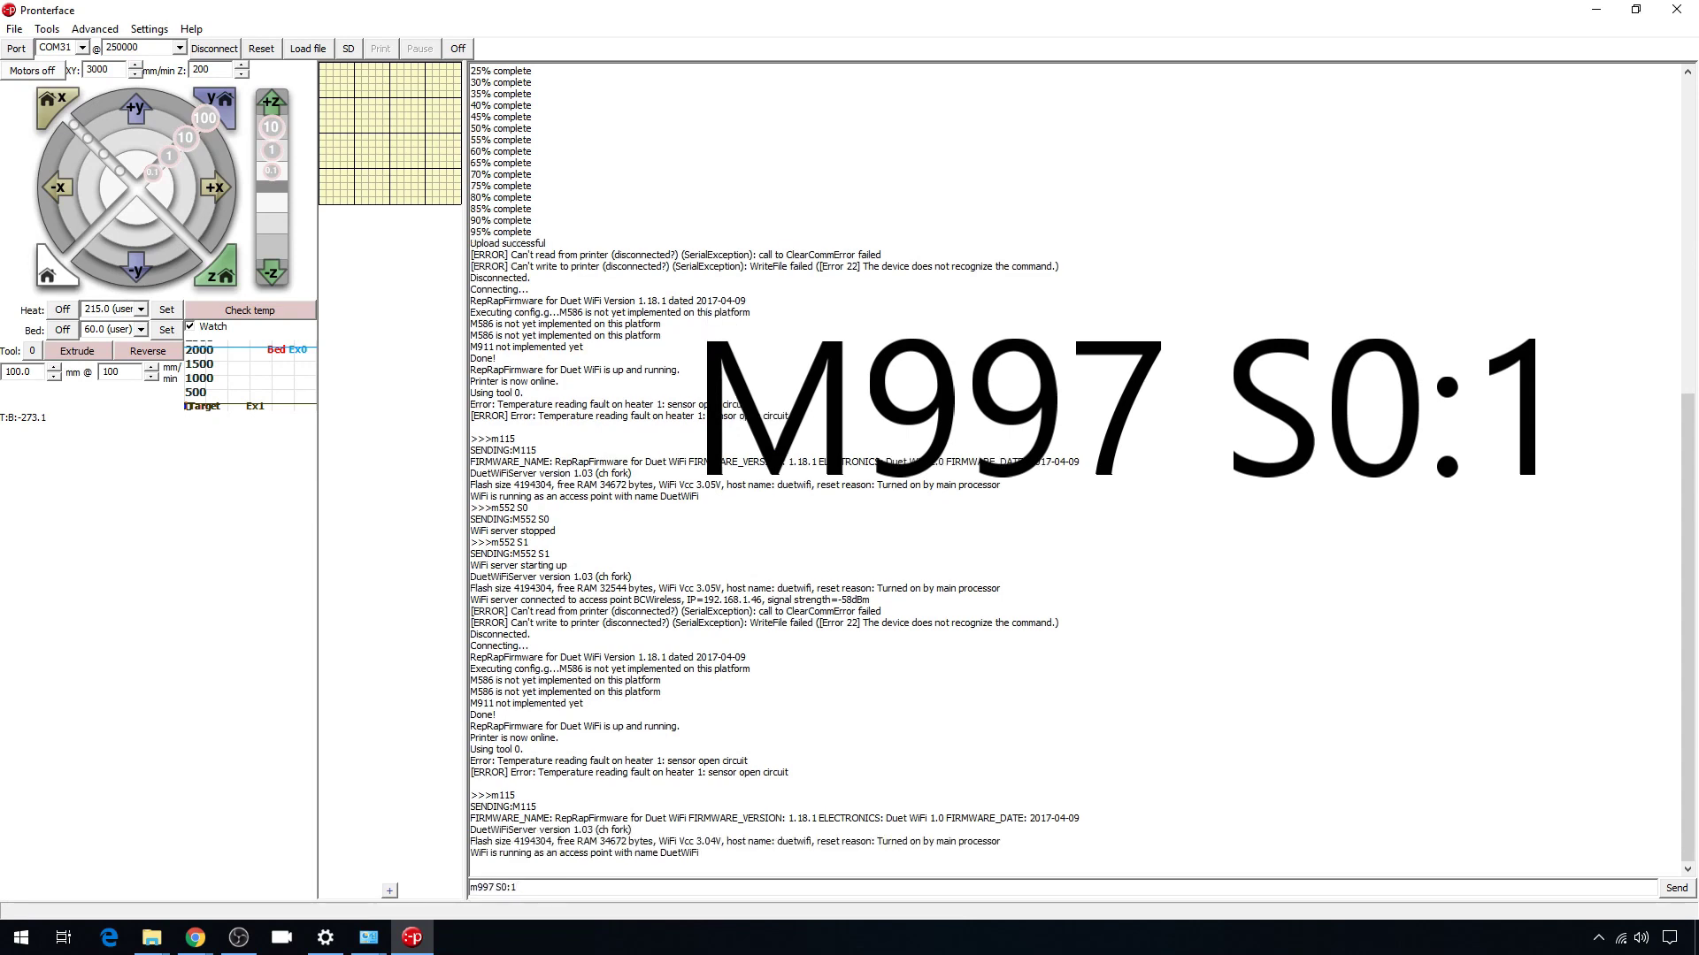
key("Return")
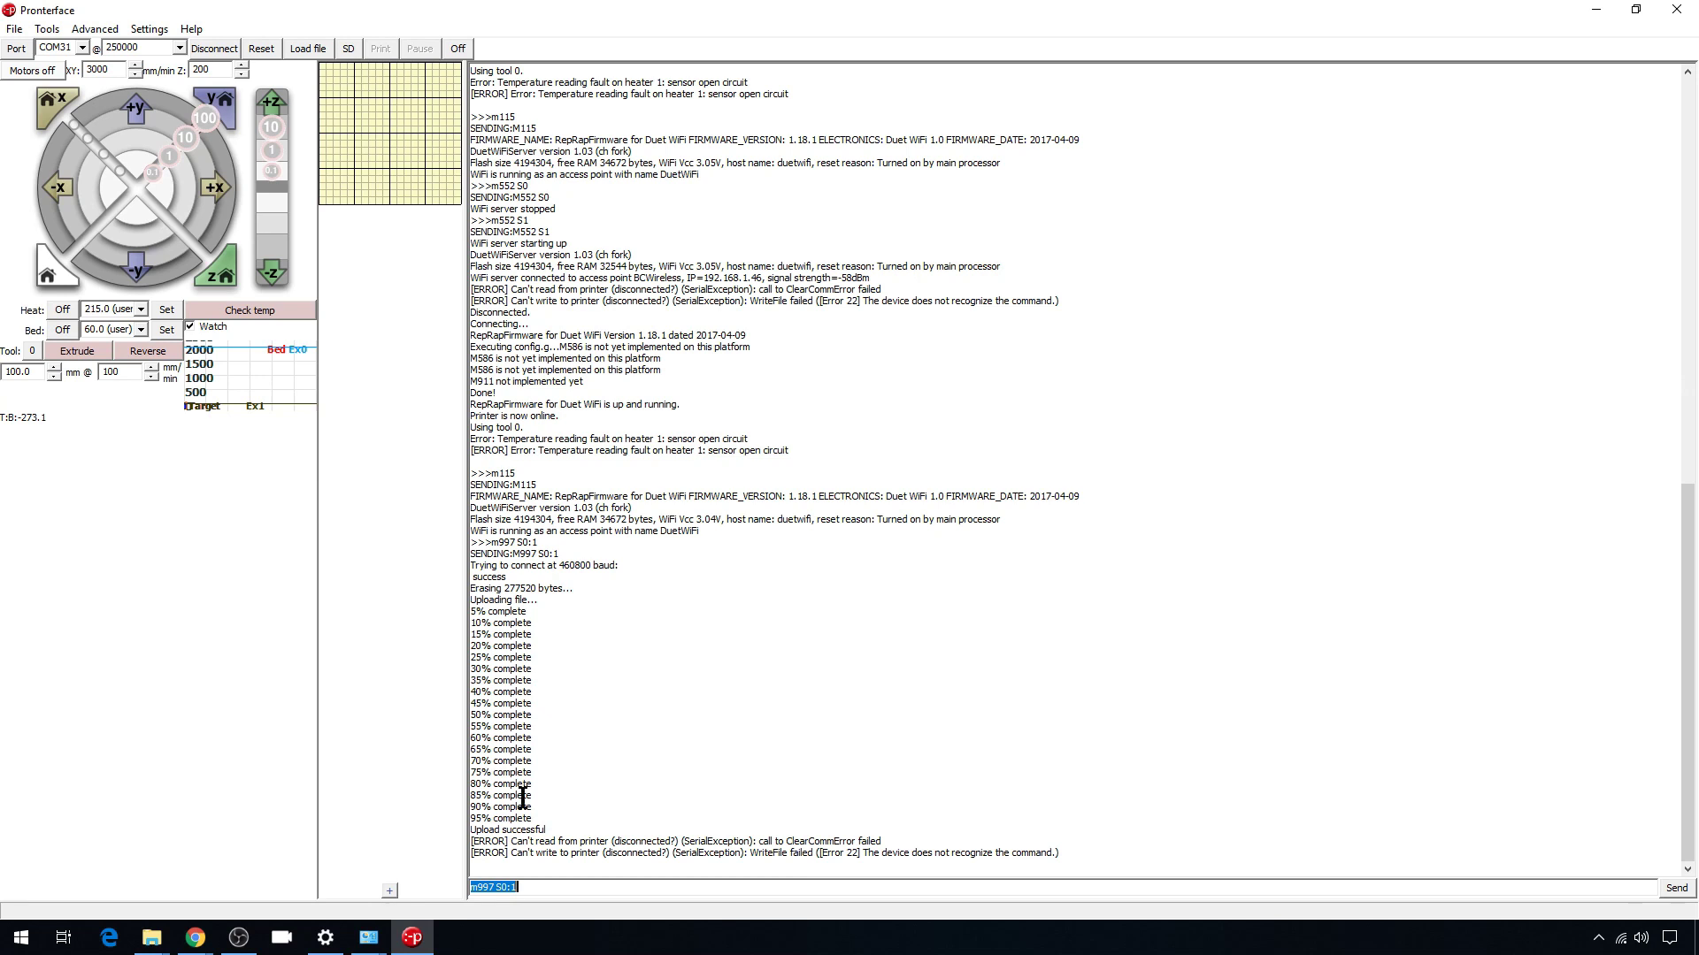
left_click(226, 51)
left_click(225, 51)
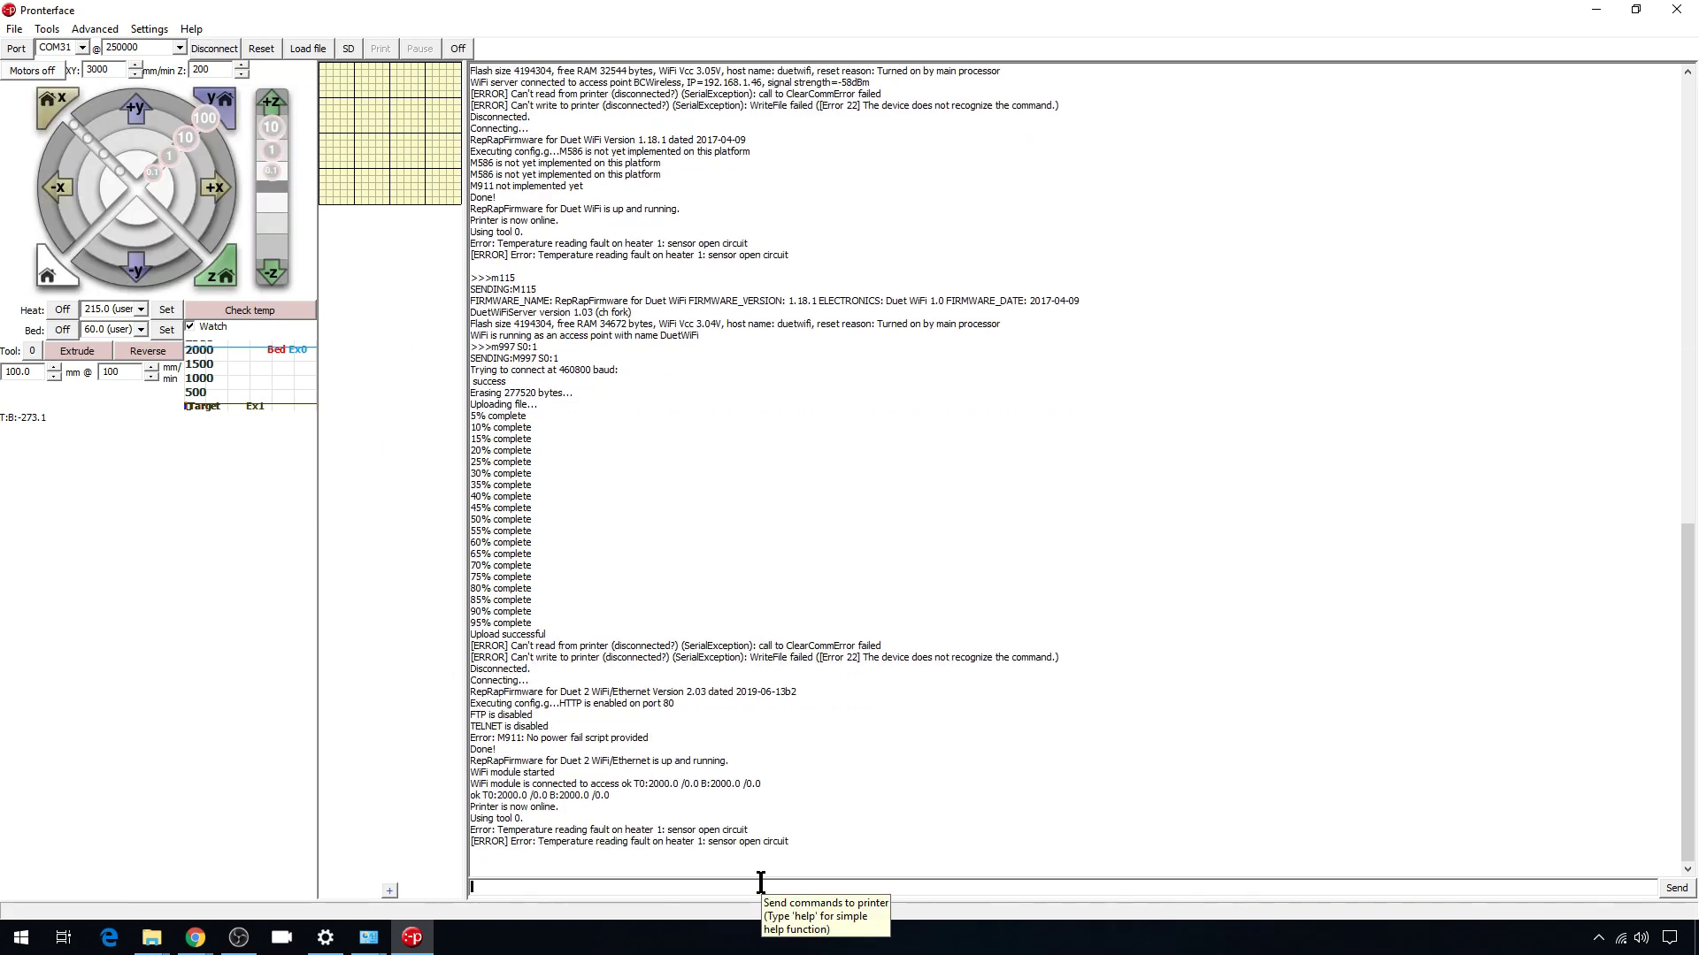
left_click(760, 883)
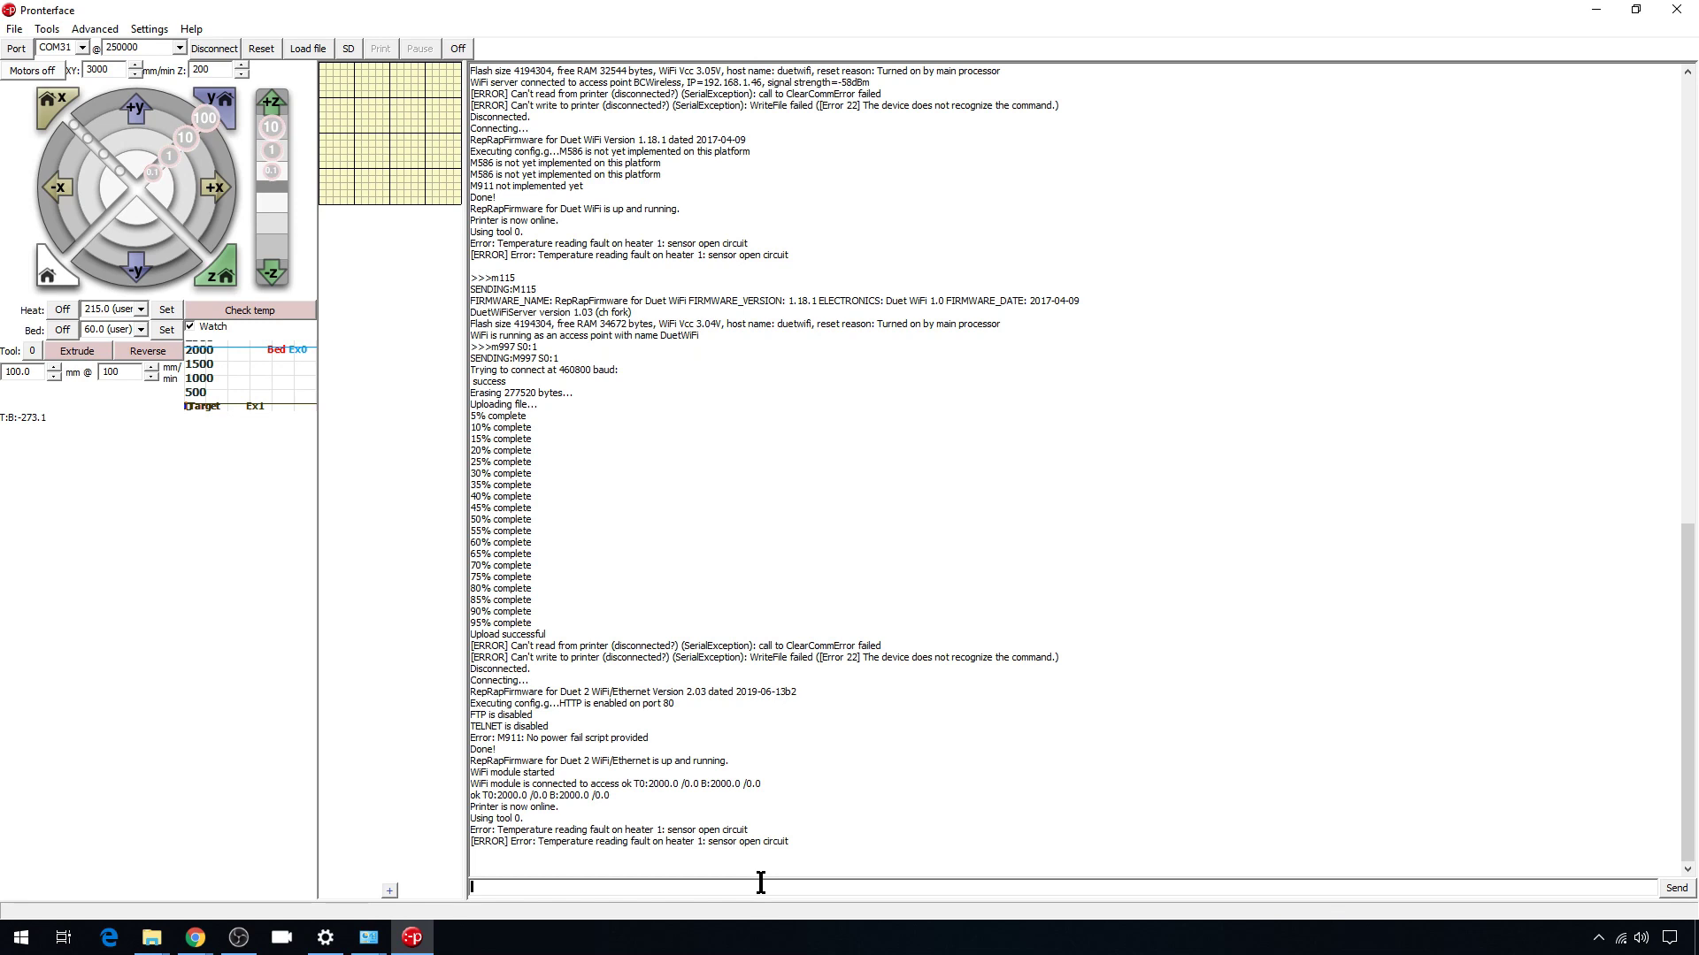
type("m115")
key("Return")
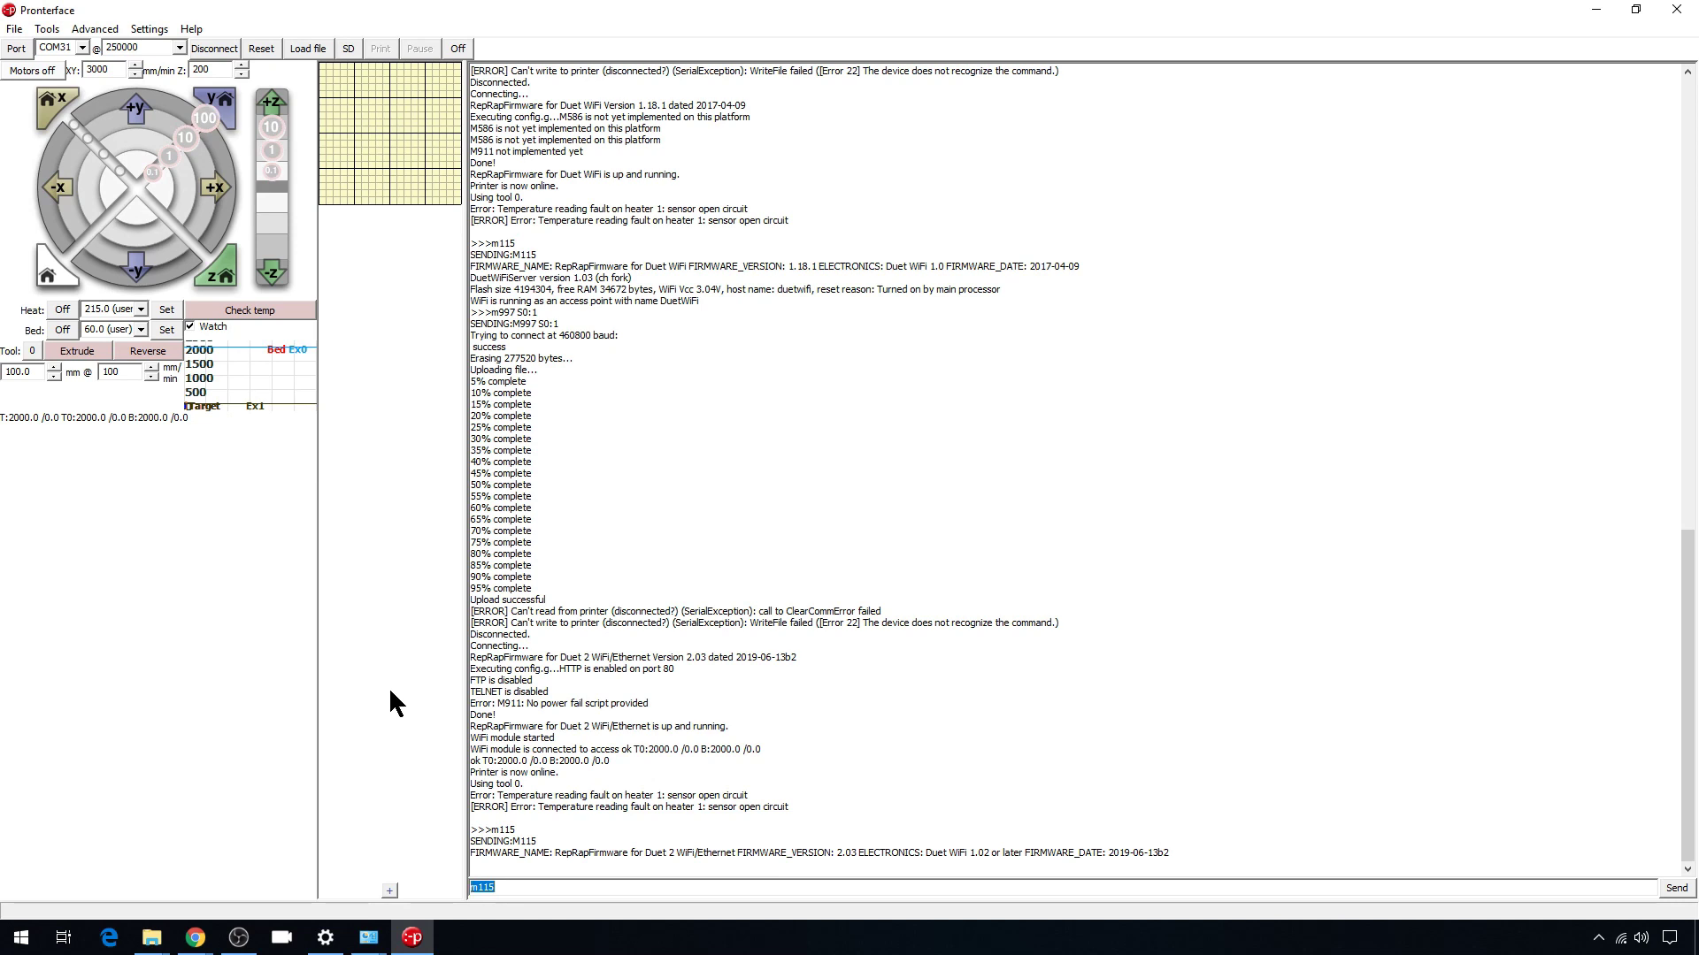
- Restart the WiFi module with M552 S0 followed by M552 S1
type("m5")
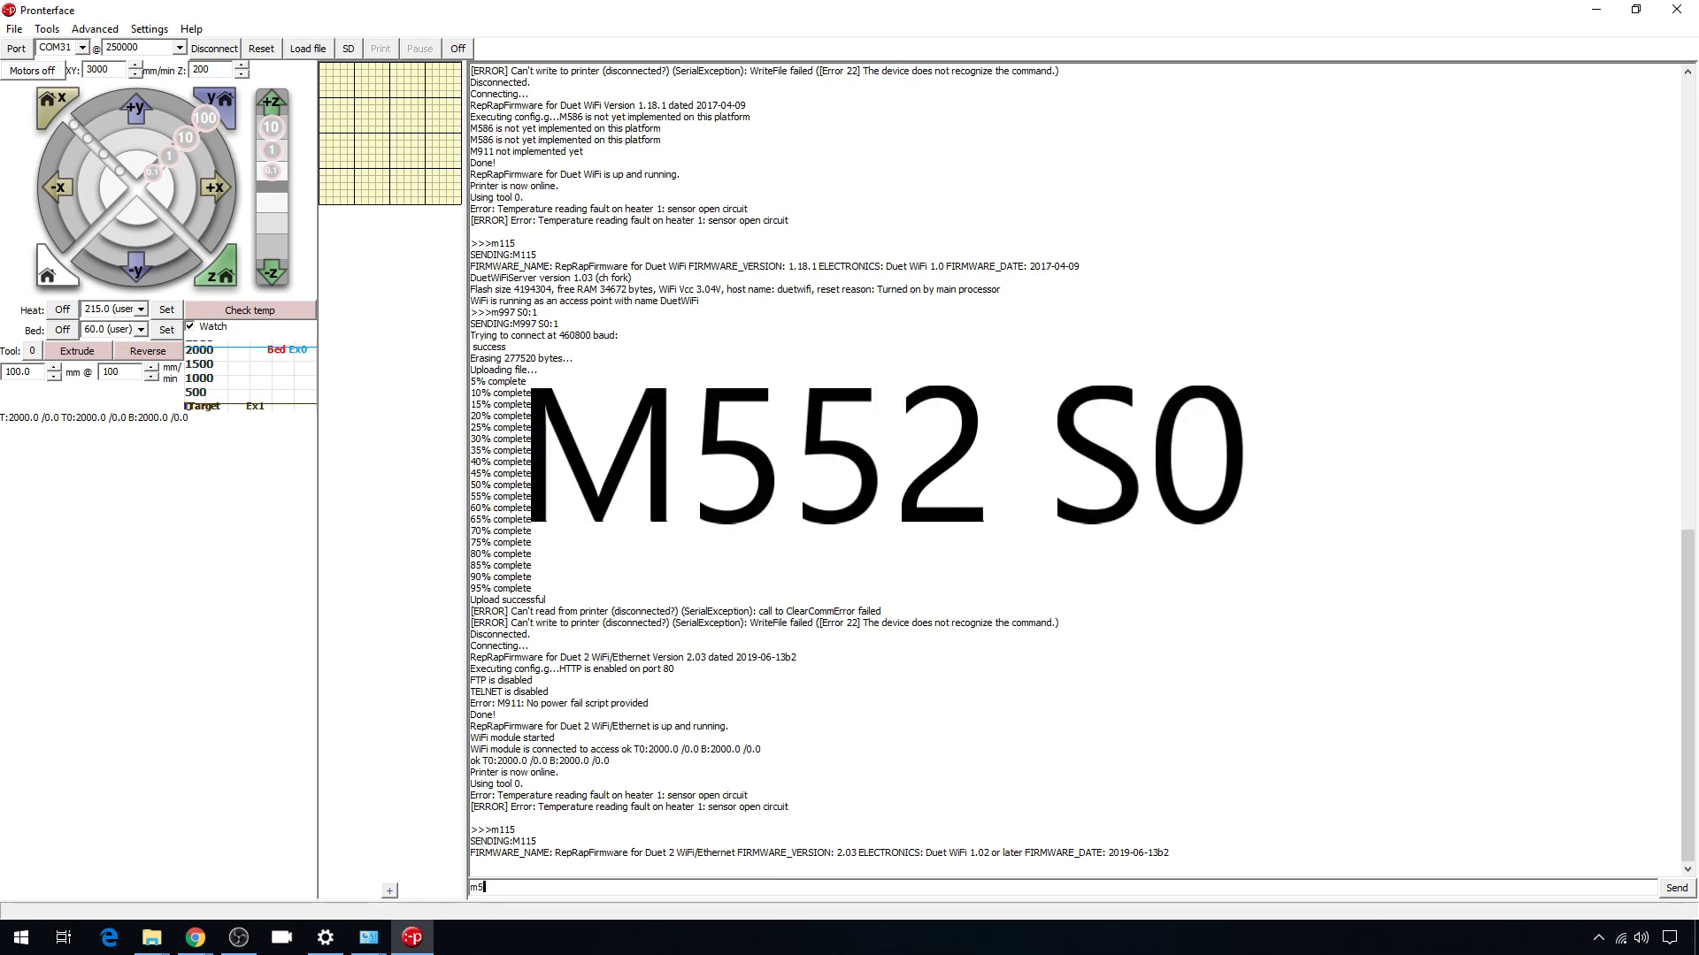
type("52 S0")
key("Return")
key("End")
key("BackSpace")
type("1")
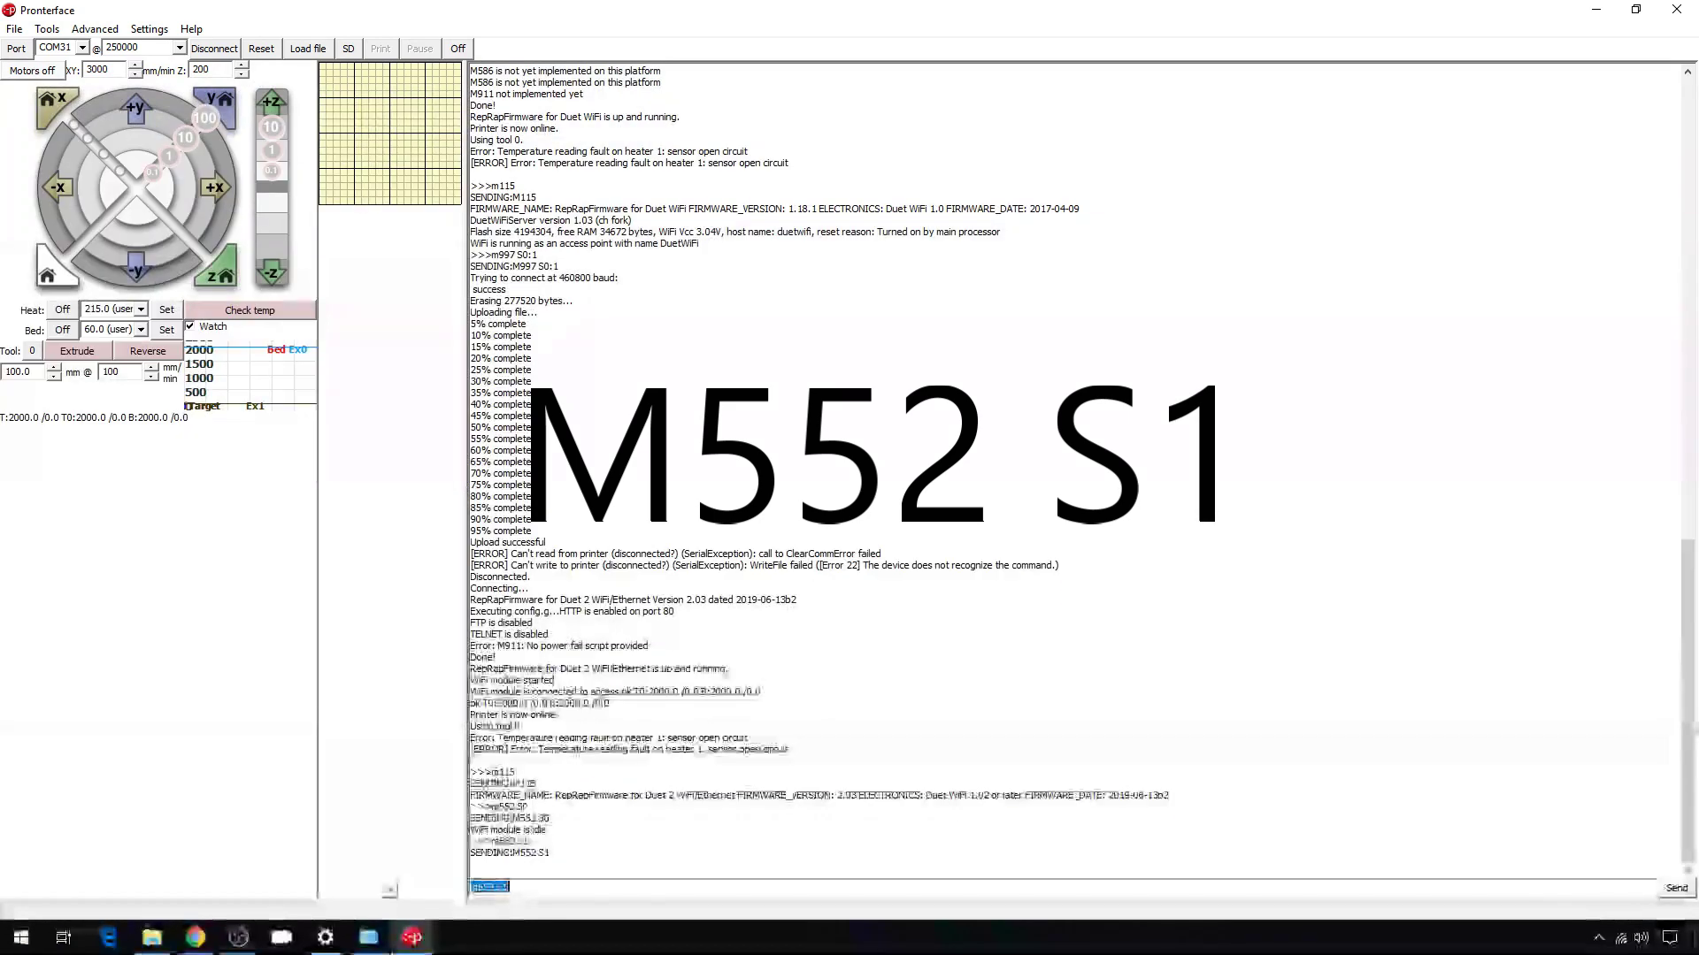
key("Return")
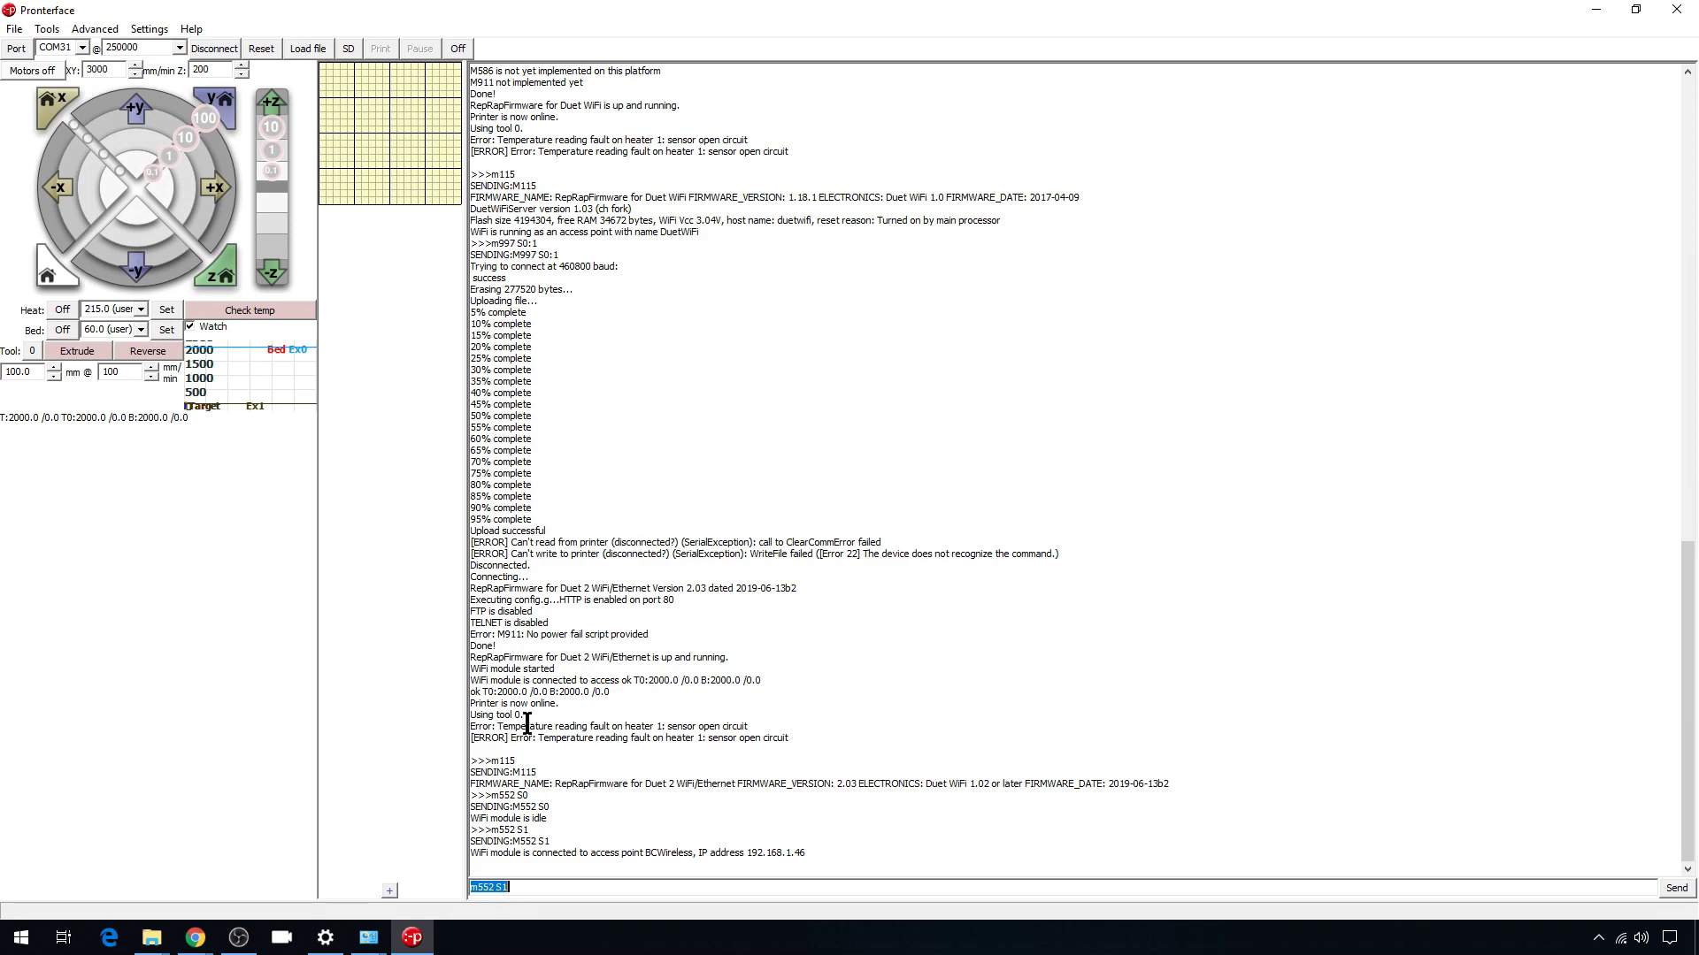
- Reload Duet Web Control and view Settings showing firmware 2.03, WiFi server 1.23, web interface 1.22.6
mouse_move(195, 938)
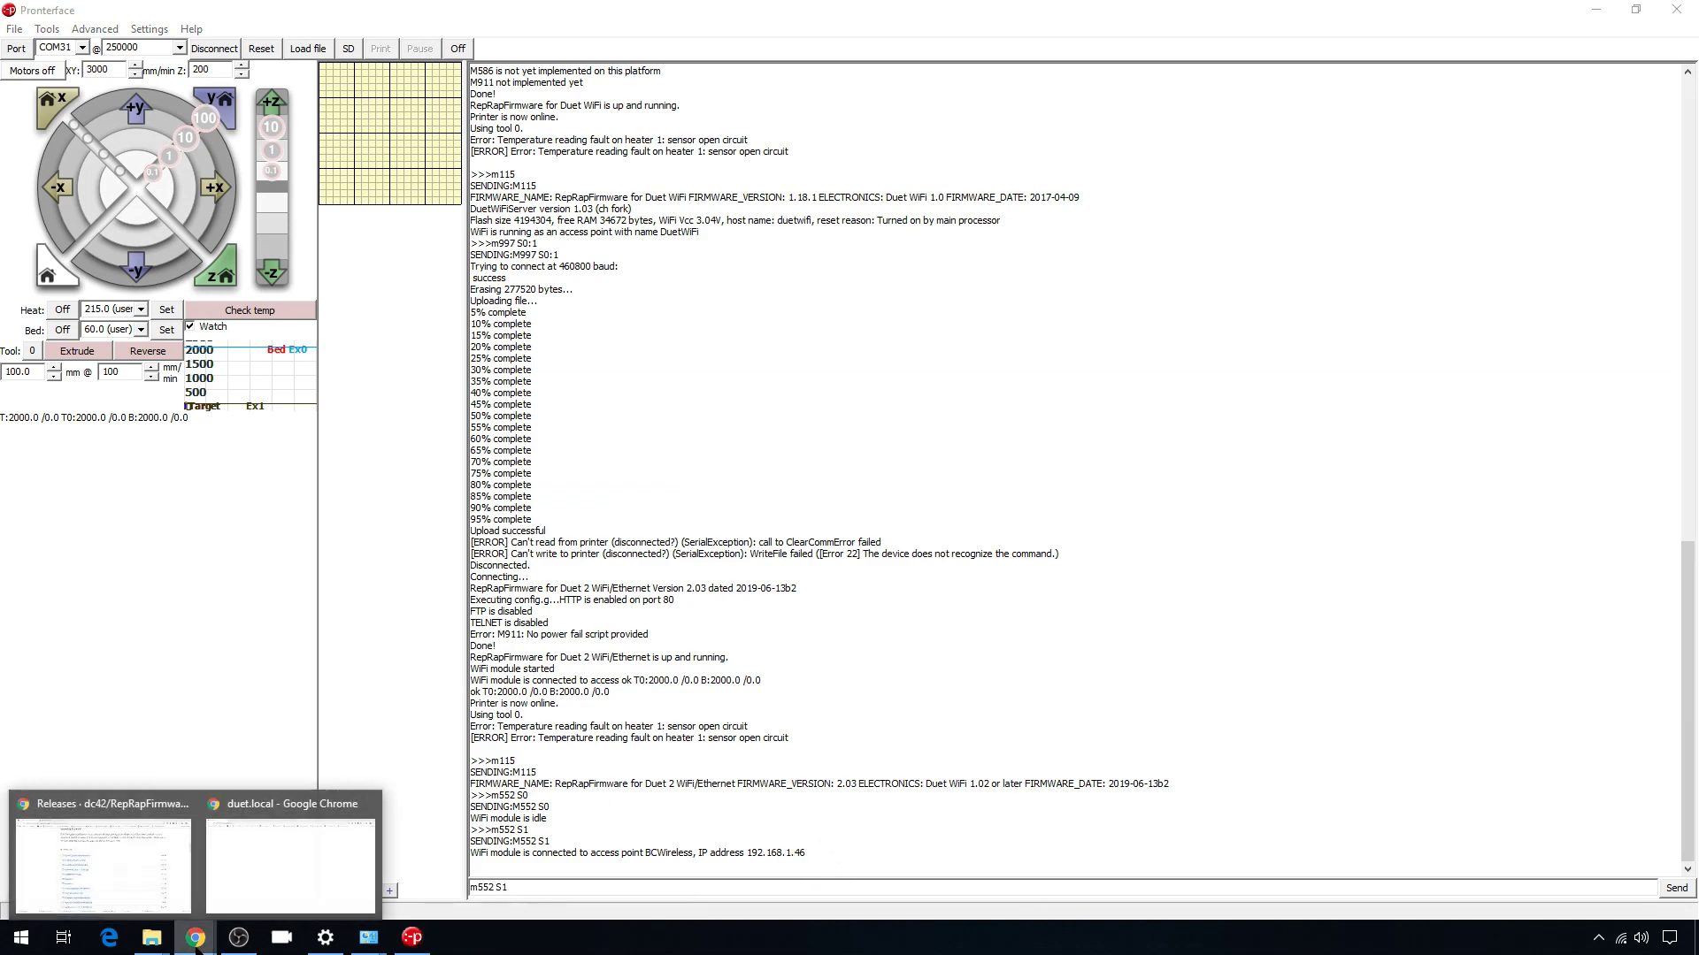
left_click(103, 872)
left_click(292, 14)
left_click(76, 45)
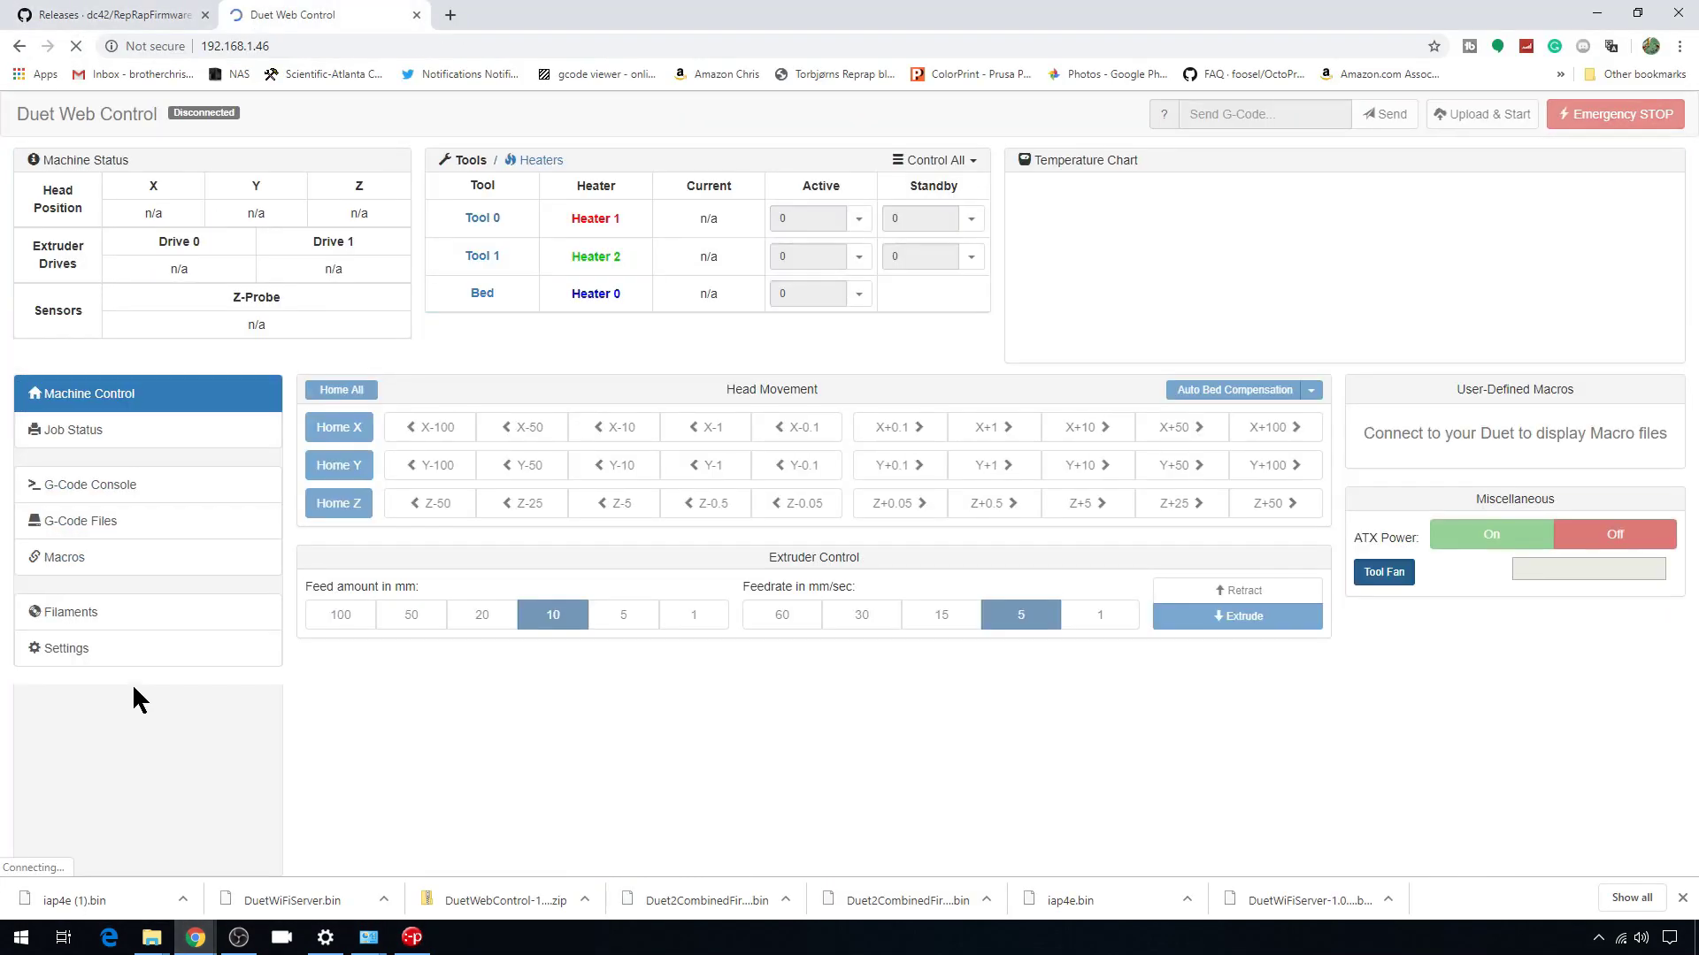
left_click(78, 691)
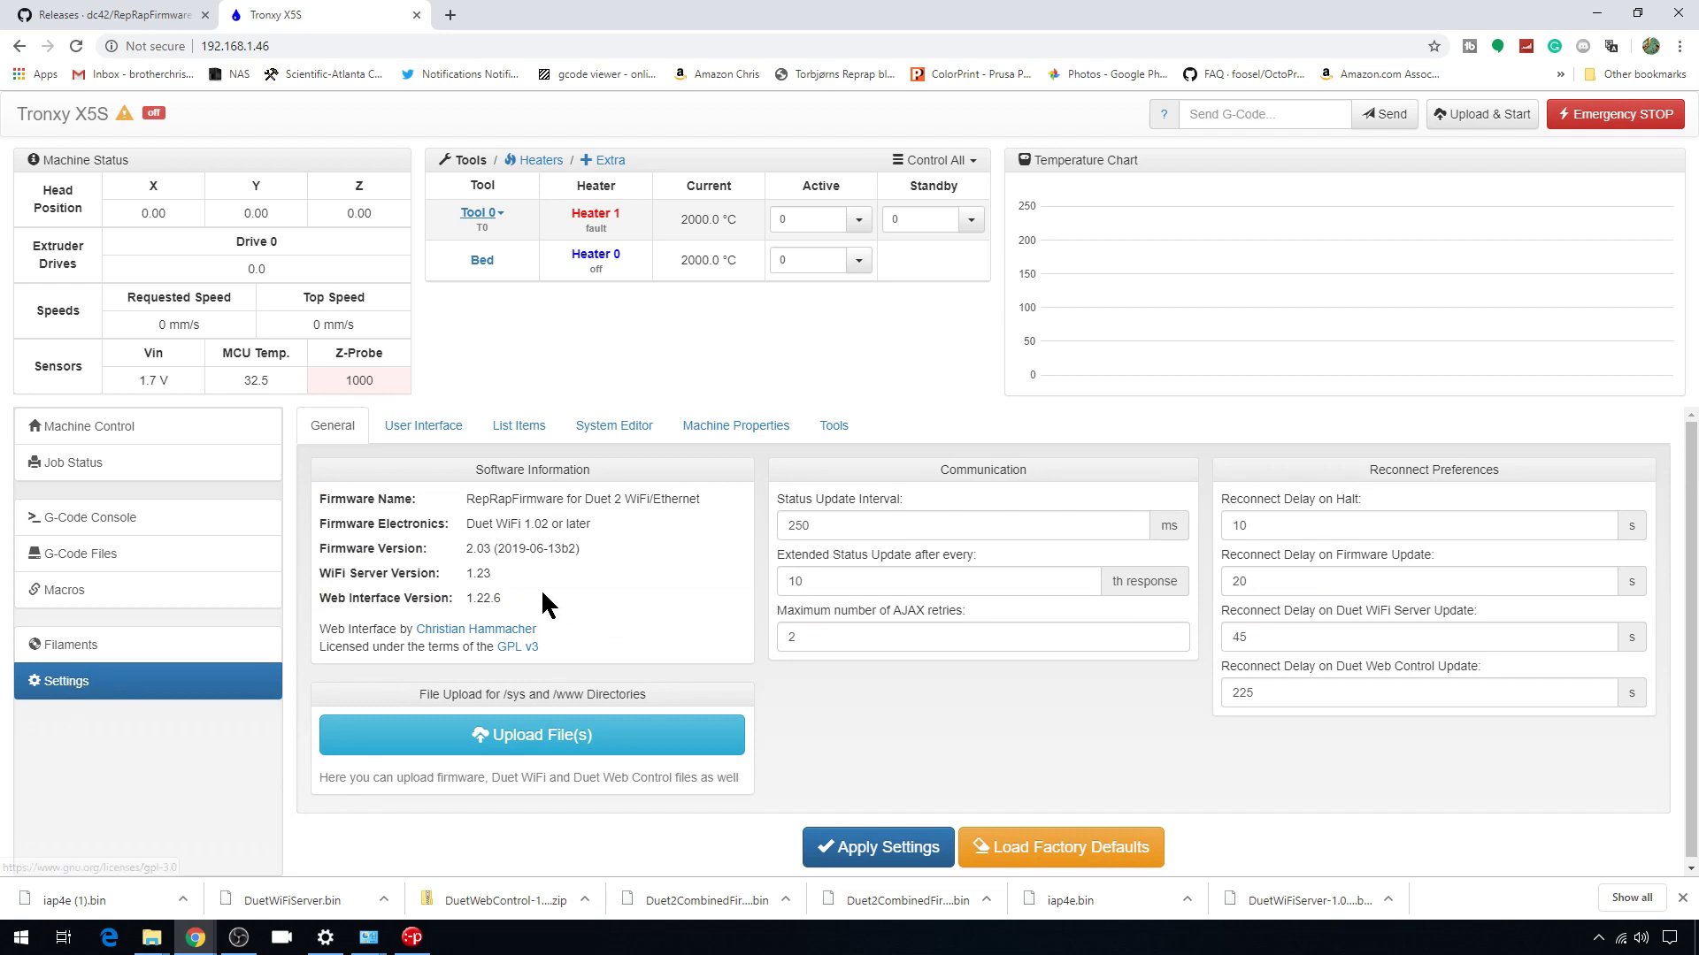
left_click_drag(539, 591, 325, 505)
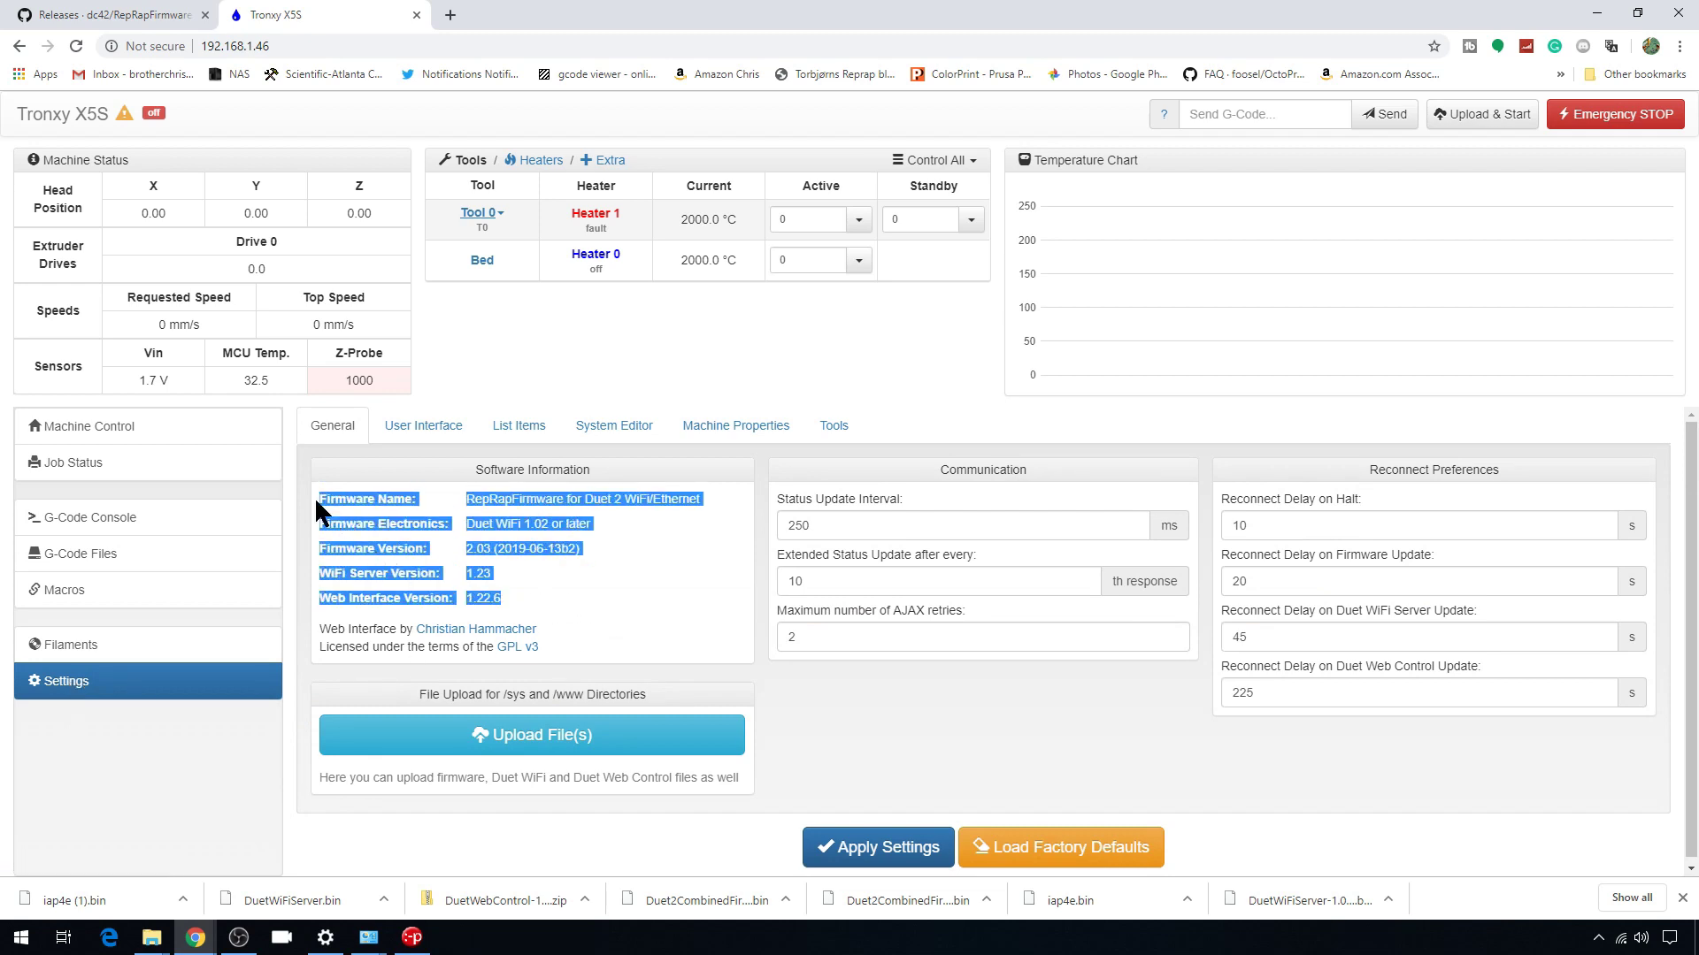
left_click(469, 597)
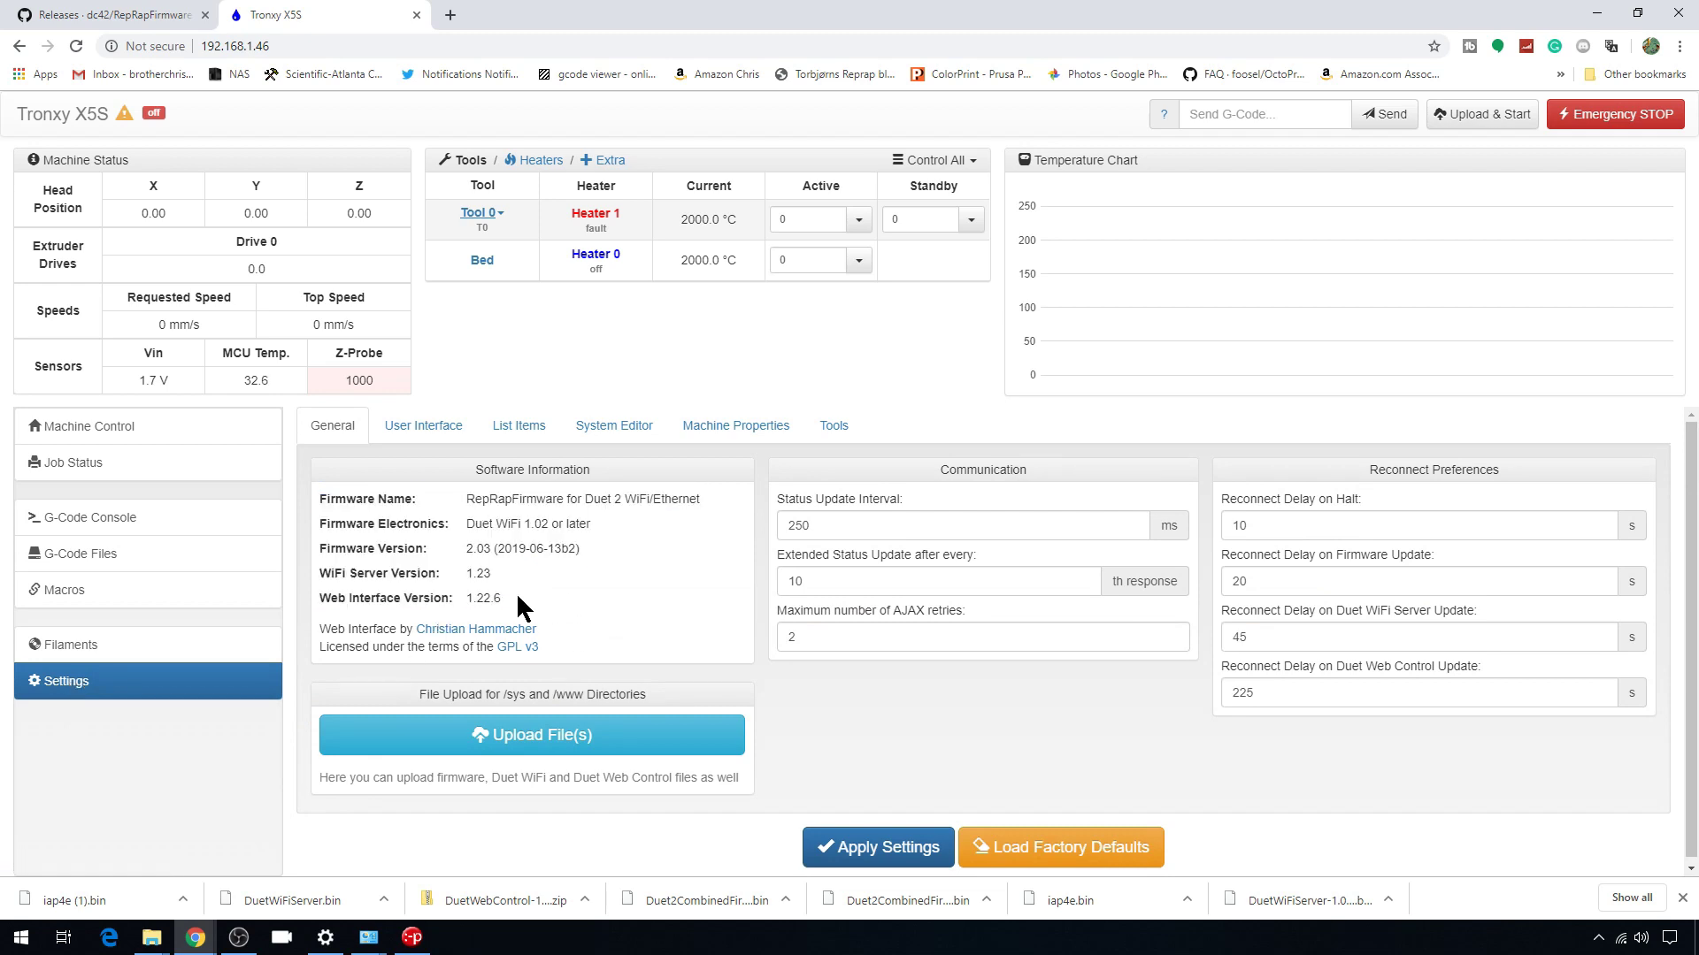